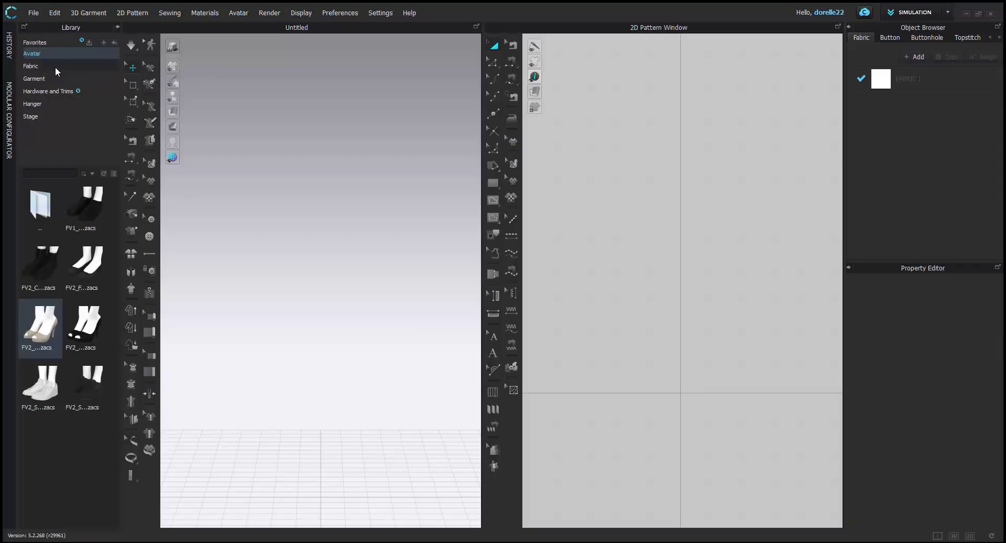
pyautogui.click(33, 13)
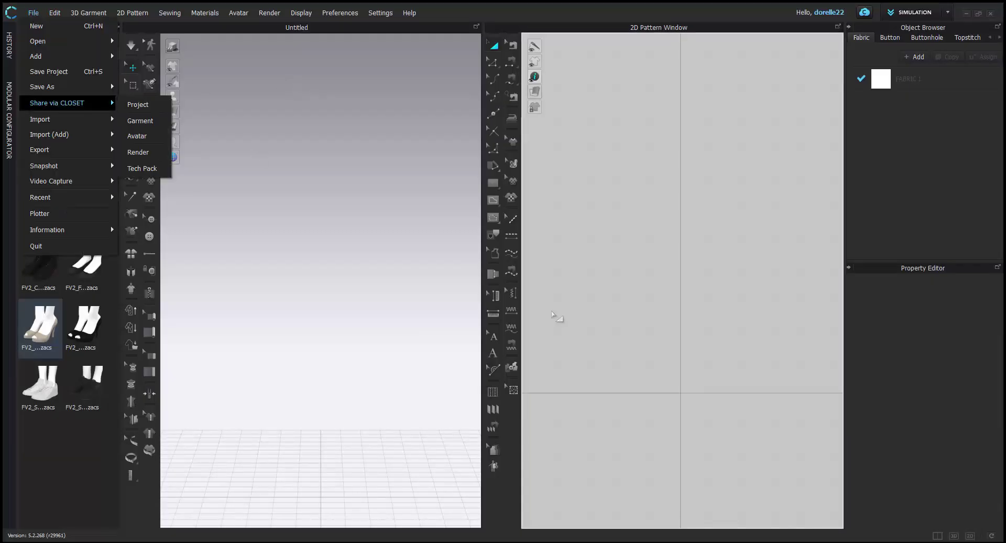
pyautogui.click(255, 99)
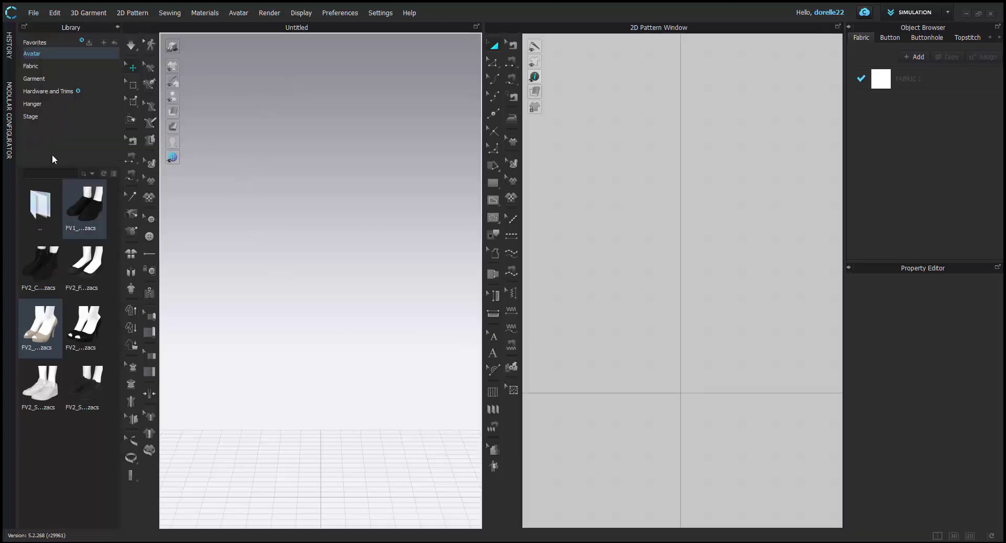
# Load the female FV2_F...avt avatar file from the Avatar library into the empty scene
pyautogui.click(33, 54)
pyautogui.scroll(-2, 66, 330)
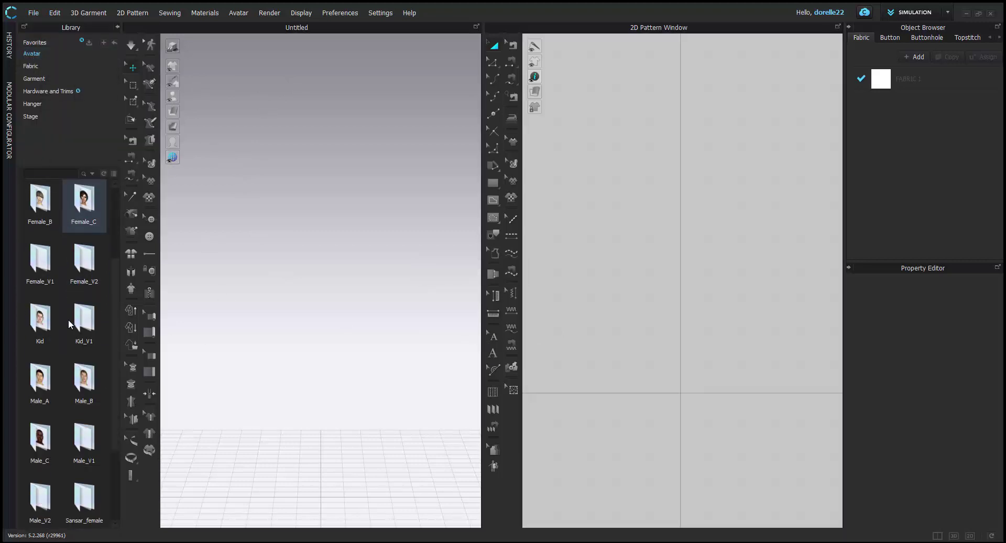
pyautogui.scroll(-6, 84, 268)
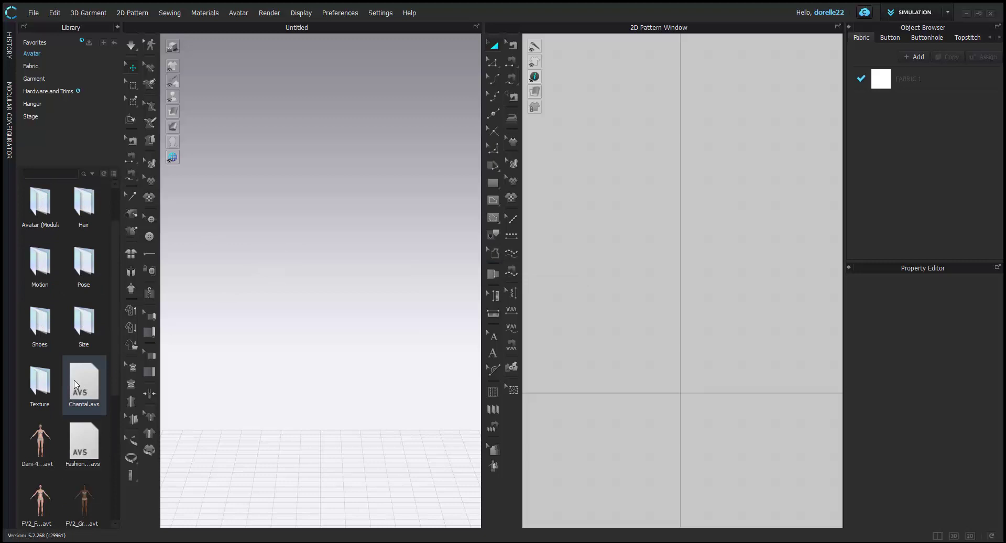
pyautogui.scroll(-1, 39, 463)
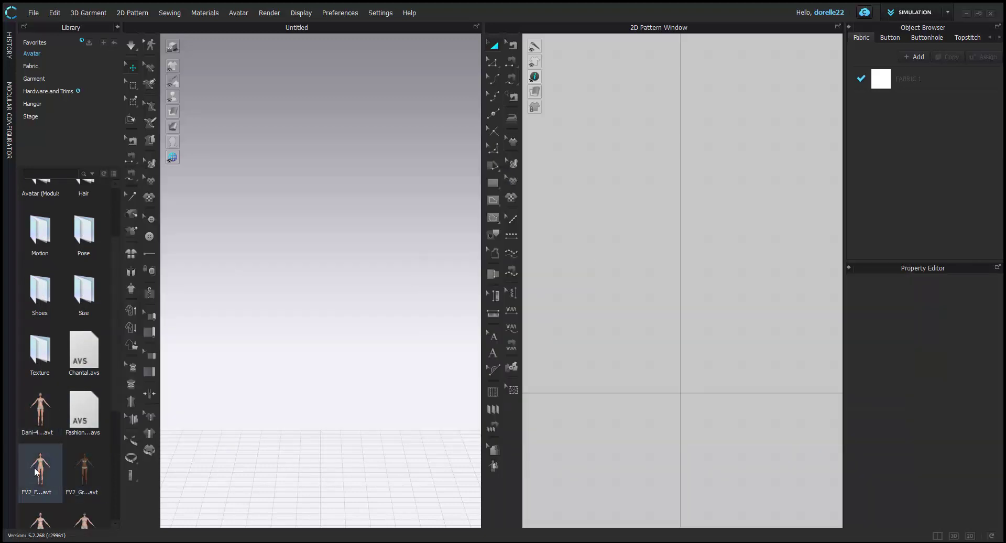
pyautogui.doubleClick(34, 467)
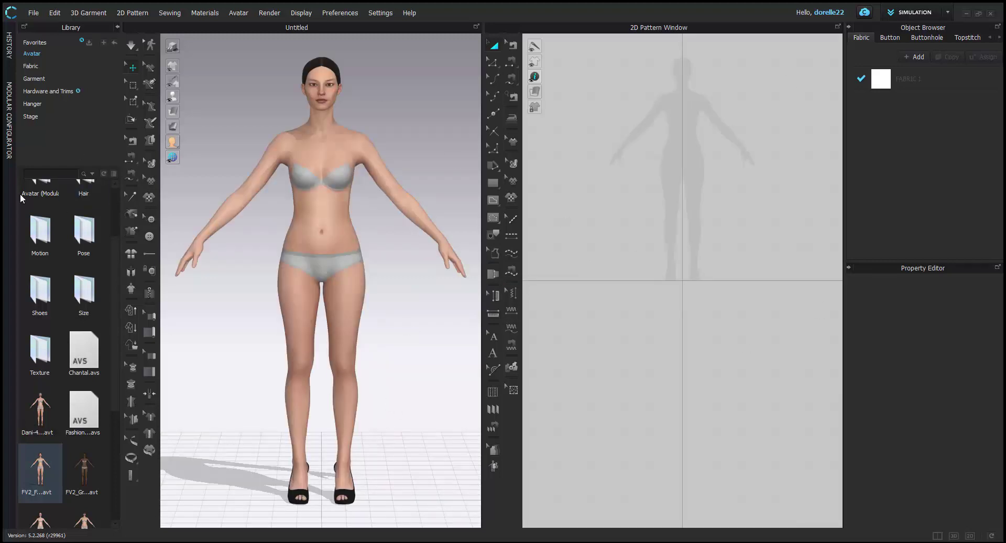
# Load the FV2_01_No_Hands_Pose.mtn motion from the avatar's Motion folder onto the avatar
pyautogui.doubleClick(39, 223)
pyautogui.doubleClick(83, 207)
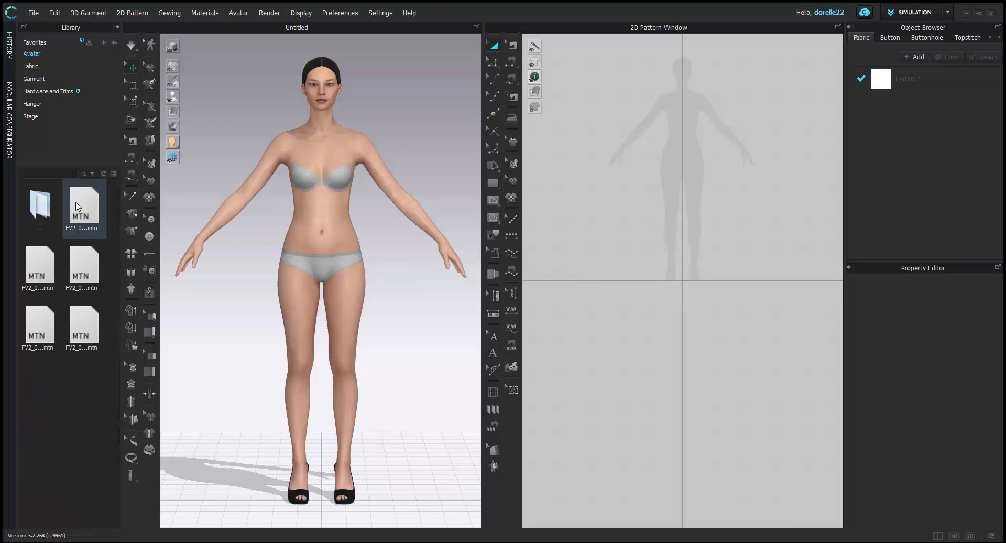
pyautogui.click(530, 291)
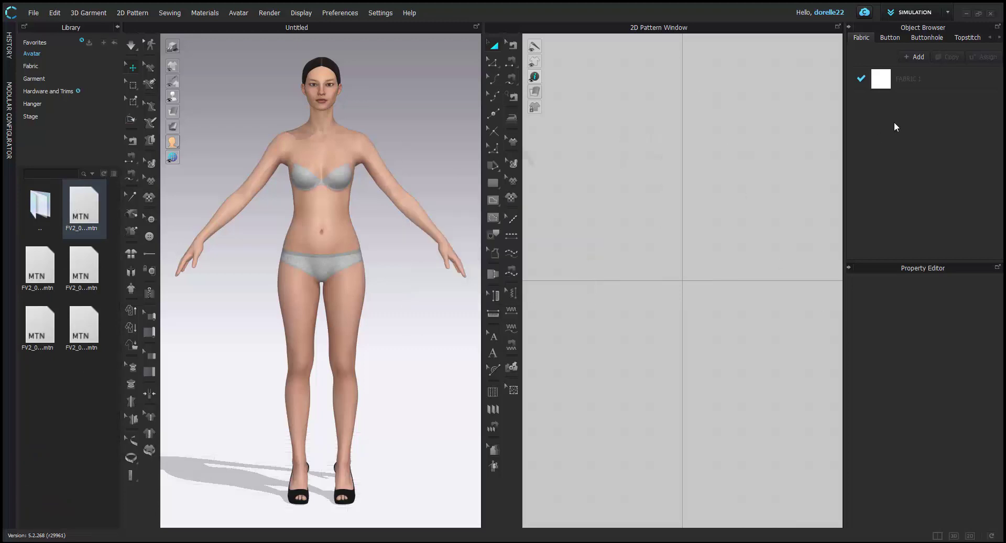
# Switch the workspace from Simulation to Animation mode and show the whole motion on the timeline
pyautogui.click(947, 12)
pyautogui.click(915, 50)
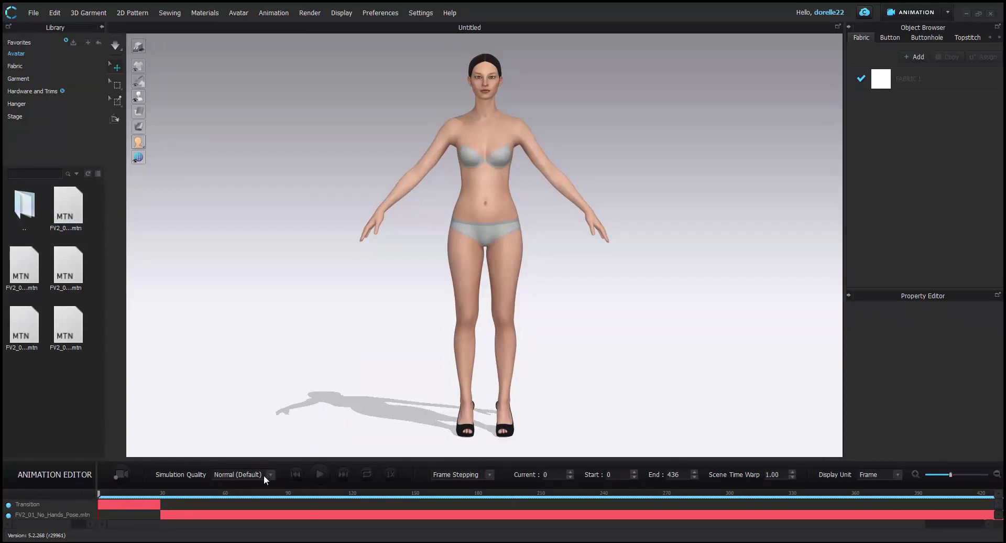
pyautogui.scroll(-3, 268, 500)
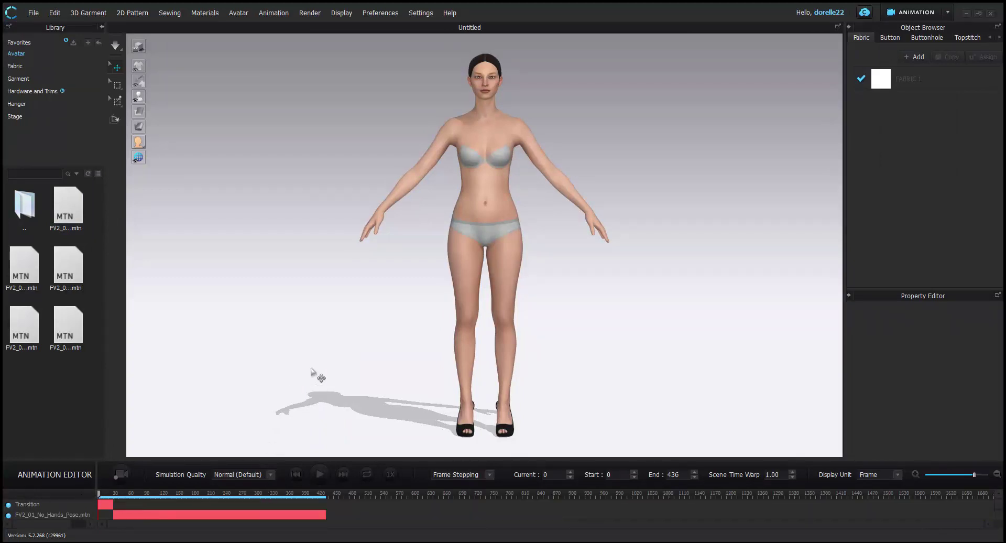
# Play the start of the avatar's walking motion and stop it at frame 95
pyautogui.moveTo(595, 332); pyautogui.dragTo(303, 315, button='middle')
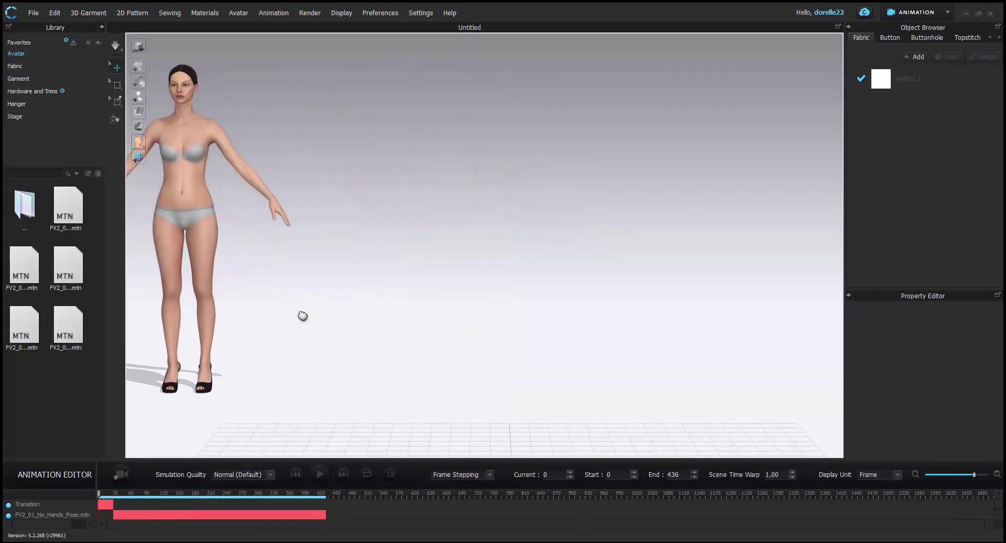
pyautogui.scroll(-1, 435, 347)
pyautogui.moveTo(435, 346); pyautogui.dragTo(426, 314, button='middle')
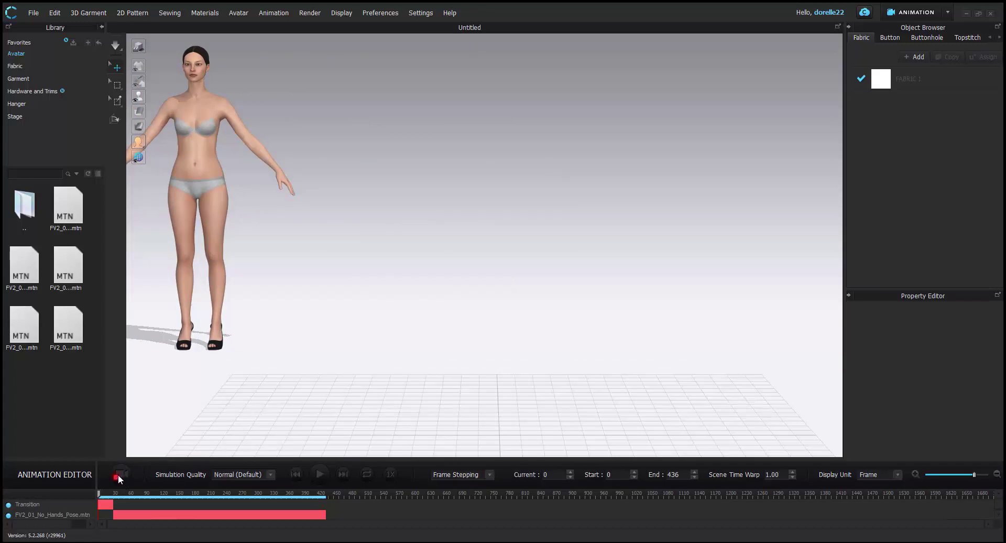
pyautogui.click(319, 474)
pyautogui.click(318, 474)
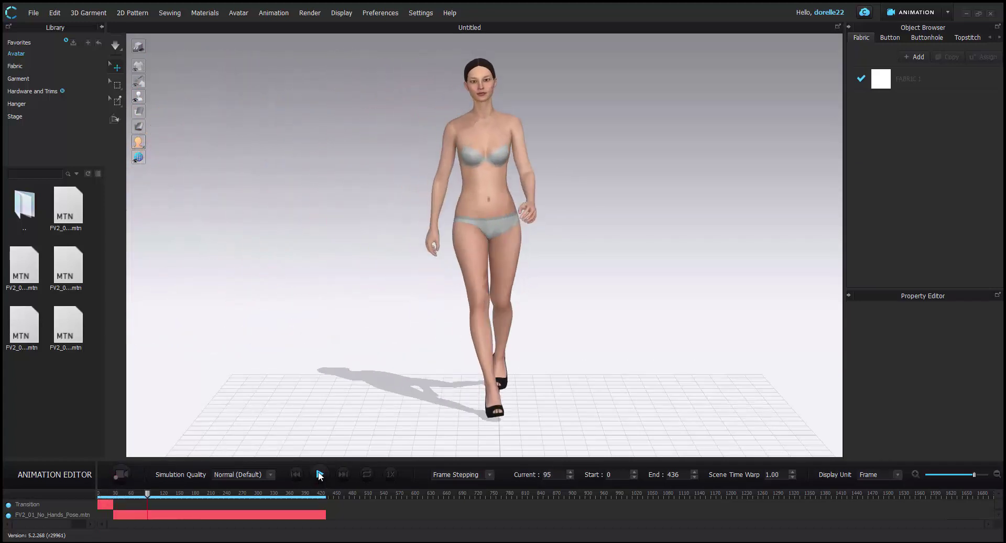
# Scrub the walking motion forward to frame 204 to pick a pose
pyautogui.moveTo(148, 492); pyautogui.dragTo(174, 493)
pyautogui.scroll(-5, 570, 378)
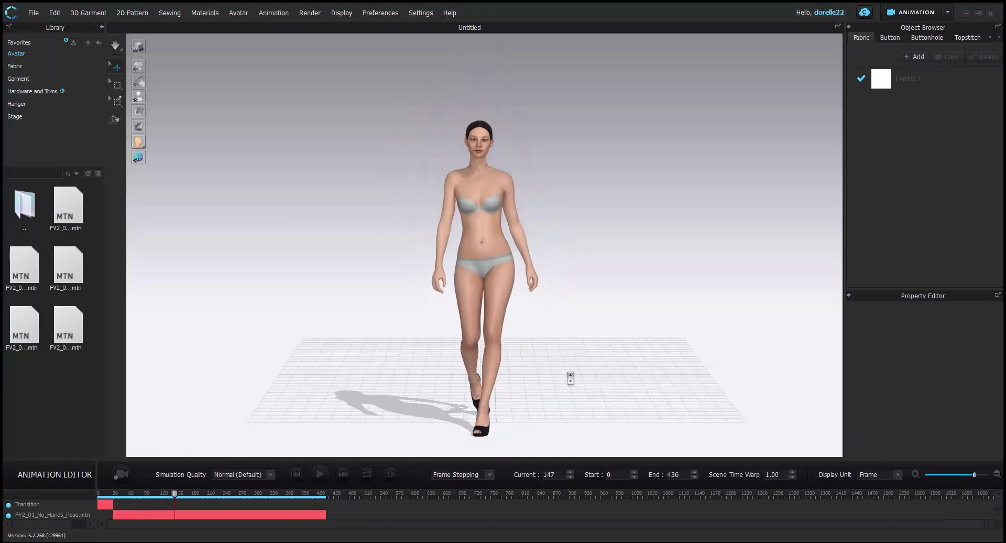
pyautogui.moveTo(530, 400)
pyautogui.mouseDown(button='right')
pyautogui.moveTo(541, 375)
pyautogui.moveTo(555, 388)
pyautogui.moveTo(592, 386)
pyautogui.moveTo(505, 386)
pyautogui.moveTo(529, 391)
pyautogui.mouseUp(button='right')
pyautogui.moveTo(529, 391); pyautogui.dragTo(528, 393, button='middle')
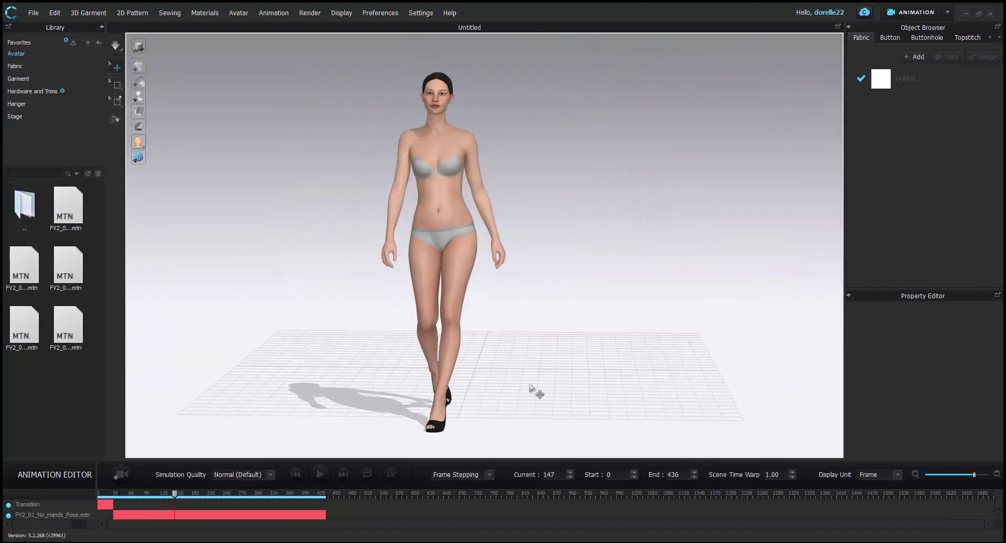
pyautogui.moveTo(175, 493); pyautogui.dragTo(205, 493)
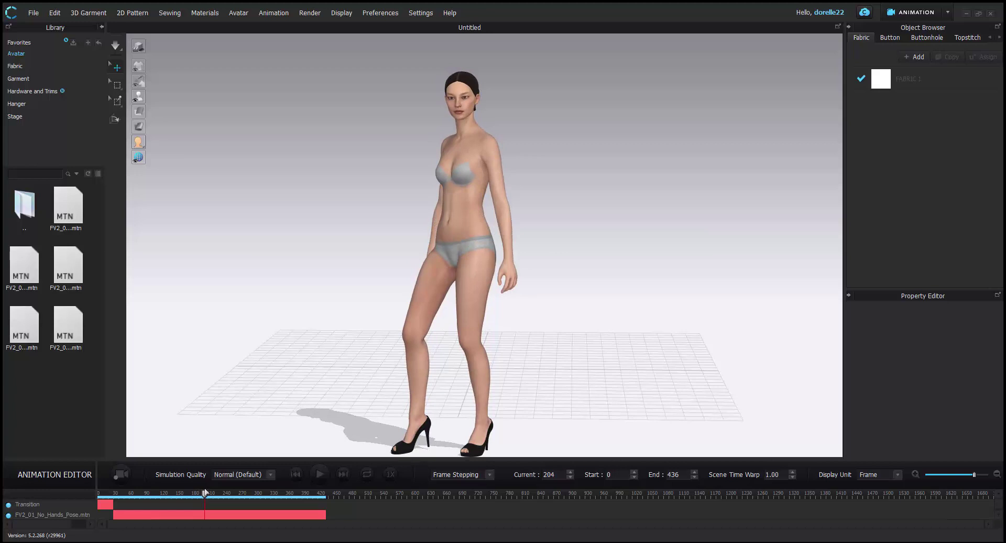
# Save the avatar's current pose as FieFei-test1 in the Female_V2 Pose folder
pyautogui.click(31, 14)
pyautogui.moveTo(59, 86)
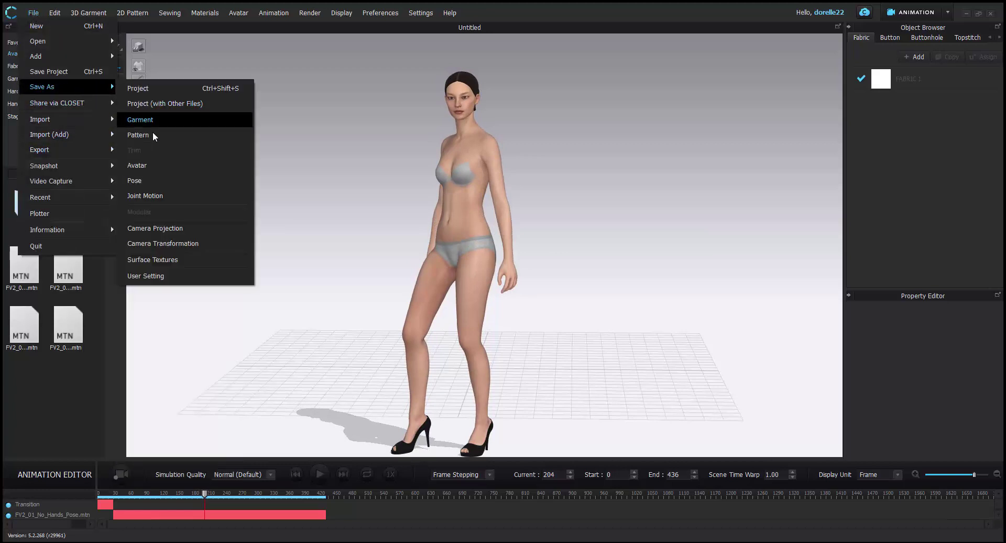
pyautogui.click(144, 189)
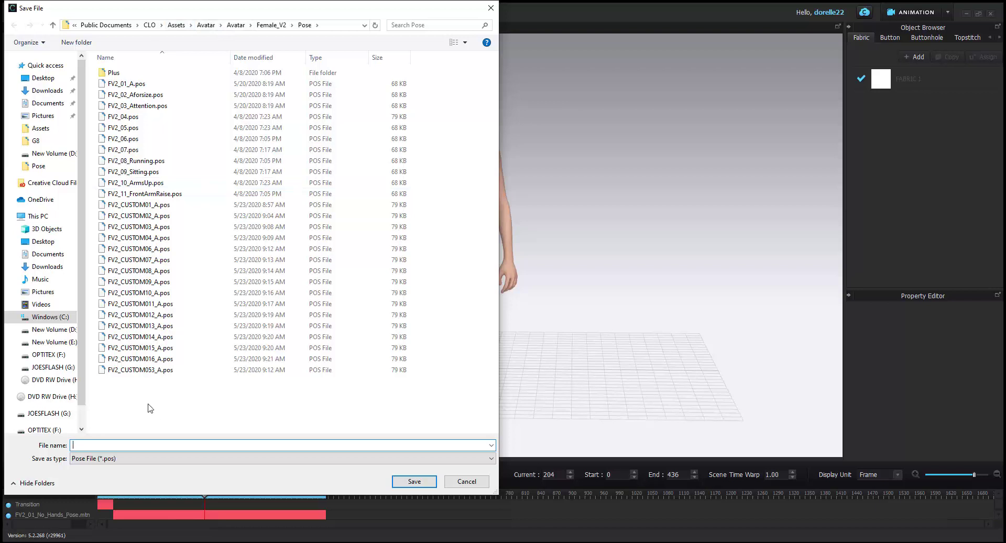
pyautogui.write('FieFei-test1')
pyautogui.press('Return')
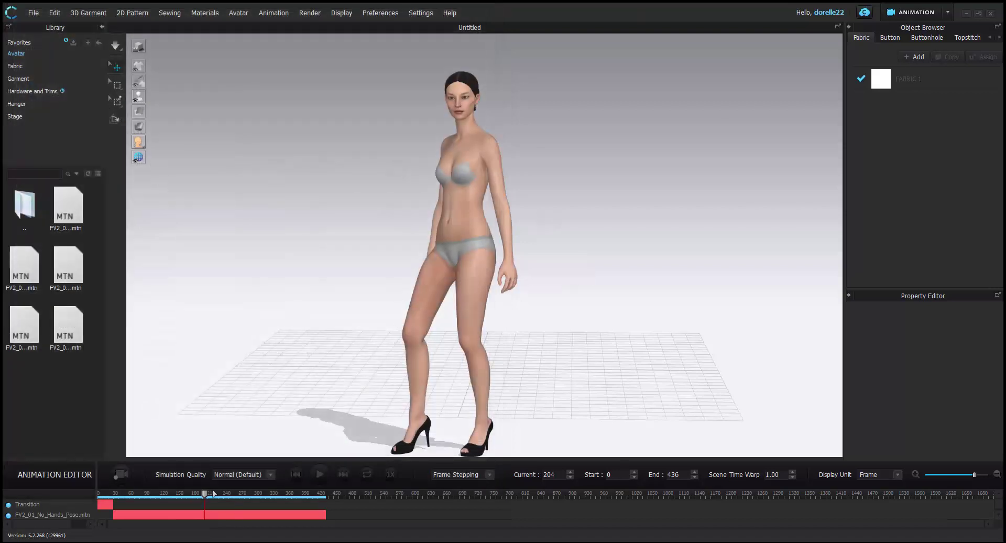
# Move the motion to frame 212 and save that avatar pose as FieFei-test2.pos
pyautogui.moveTo(206, 495)
pyautogui.mouseDown()
pyautogui.moveTo(306, 491)
pyautogui.moveTo(215, 504)
pyautogui.moveTo(234, 506)
pyautogui.moveTo(210, 497)
pyautogui.mouseUp()
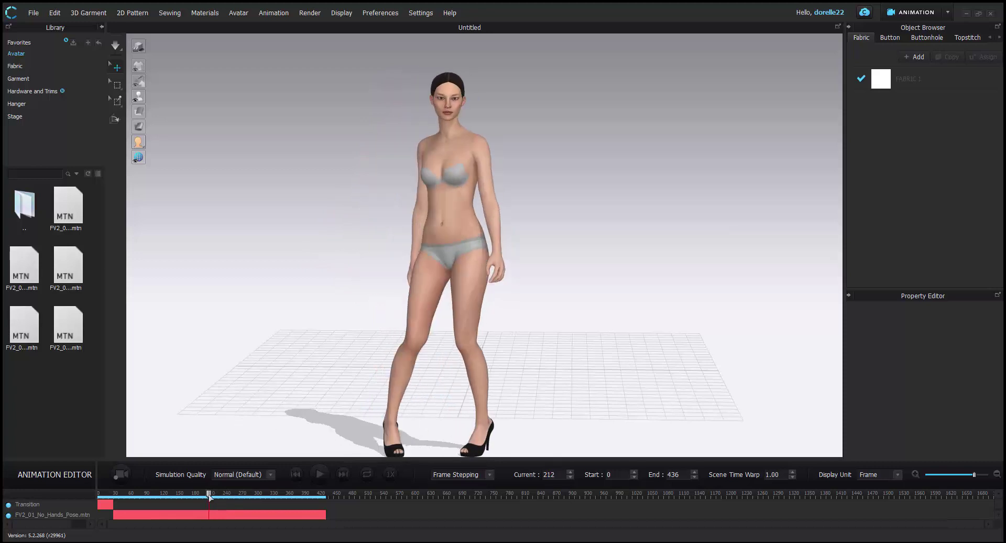
pyautogui.click(33, 13)
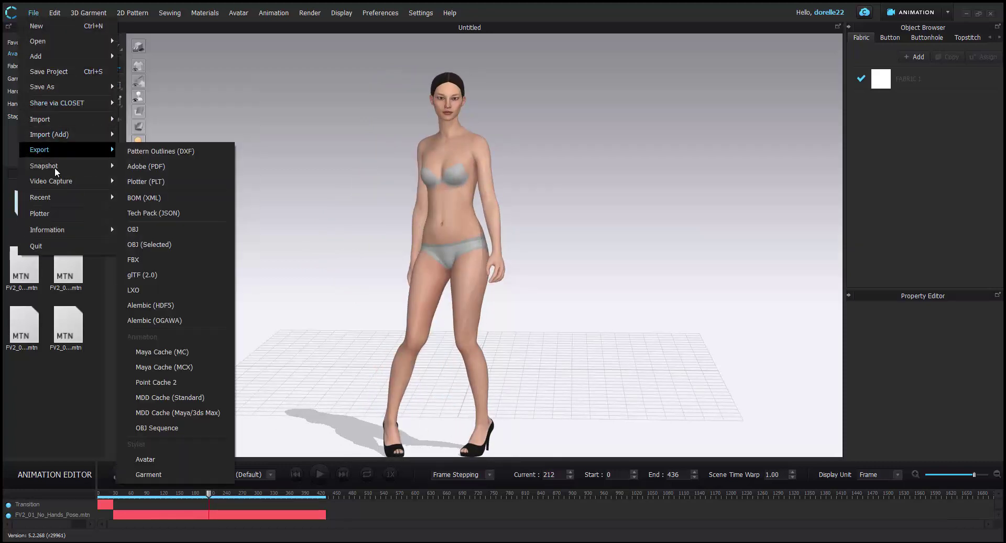
pyautogui.moveTo(94, 100)
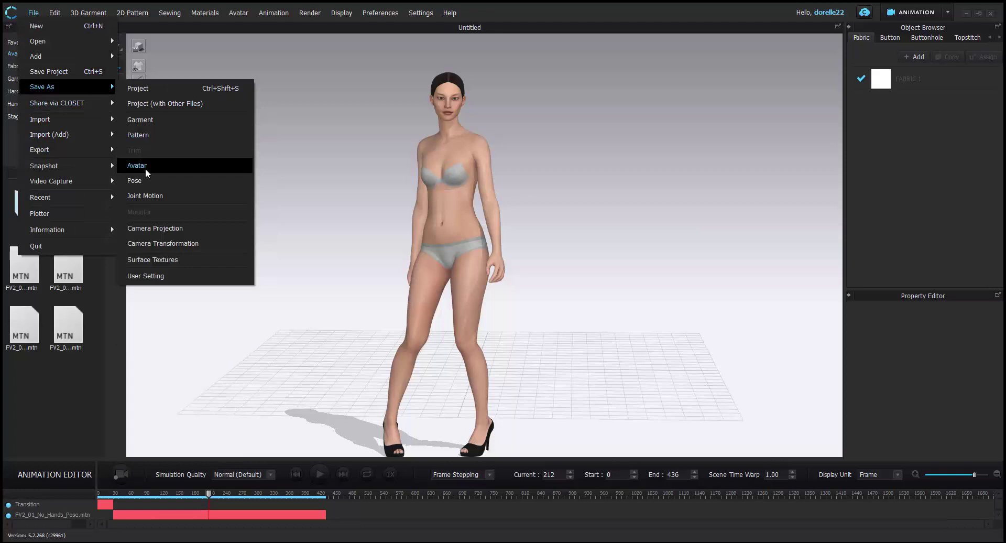
pyautogui.click(145, 167)
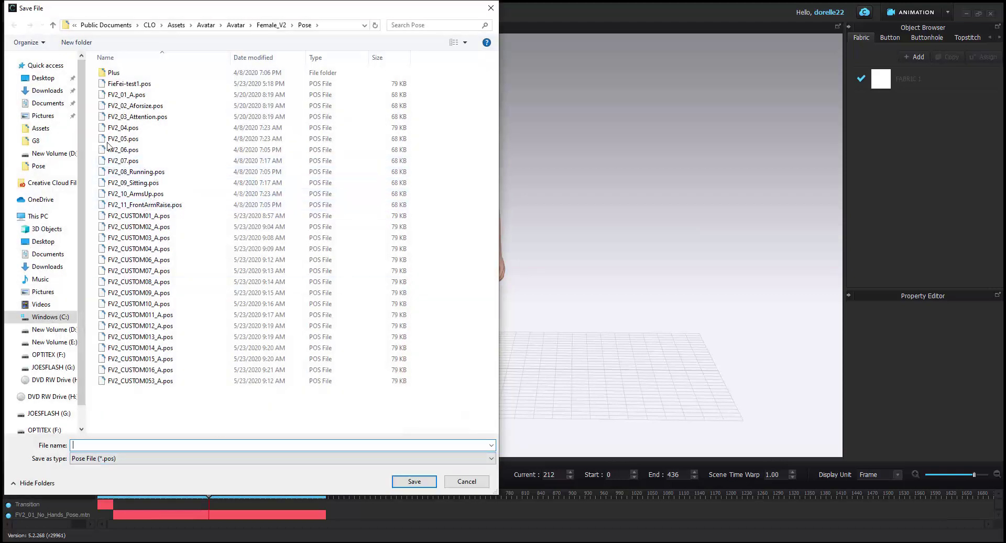
pyautogui.click(129, 83)
pyautogui.click(105, 445)
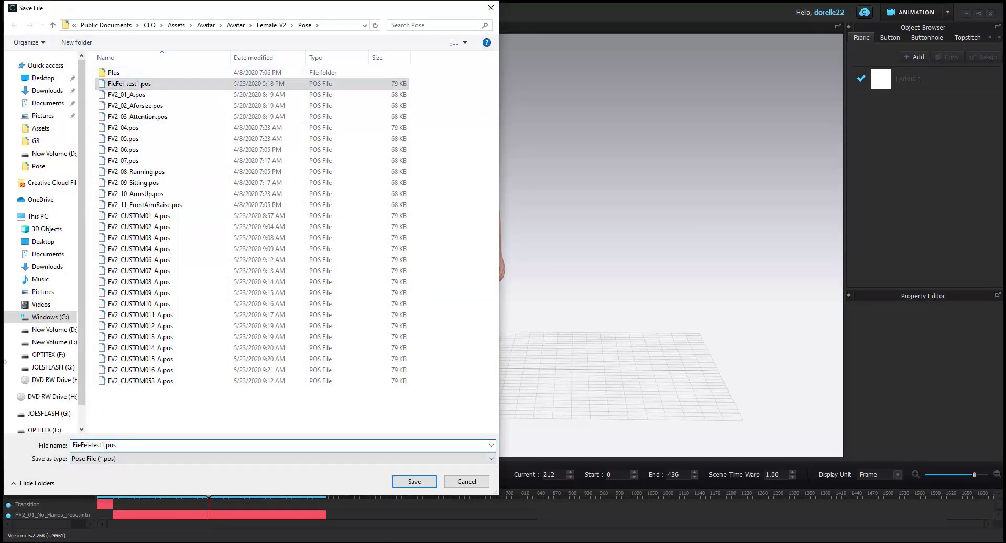
pyautogui.press('Return')
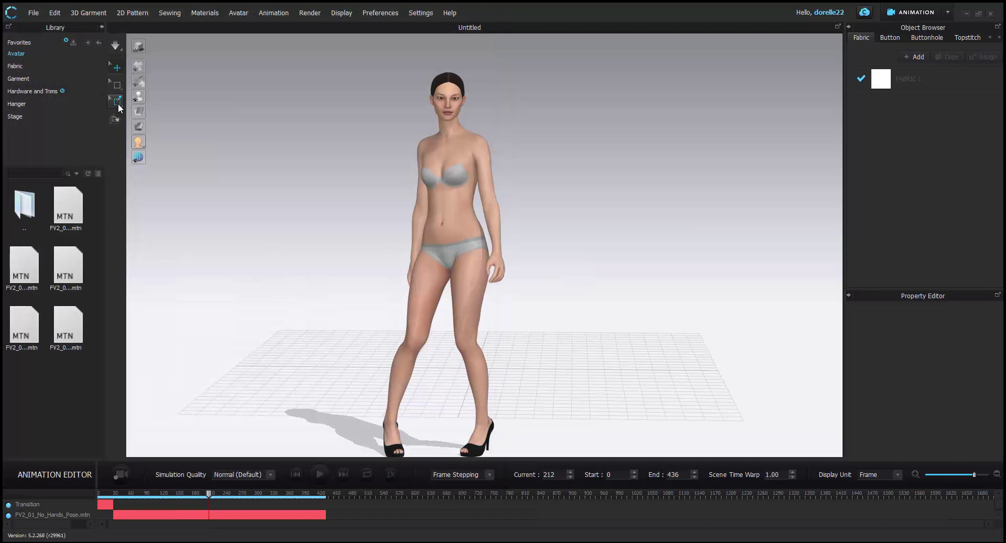
# Return the timeline to frame 0 and load the FV2_02_A_Hand_on_Waist.mtn motion onto the avatar
pyautogui.moveTo(208, 494); pyautogui.dragTo(4, 470)
pyautogui.doubleClick(35, 269)
pyautogui.click(525, 292)
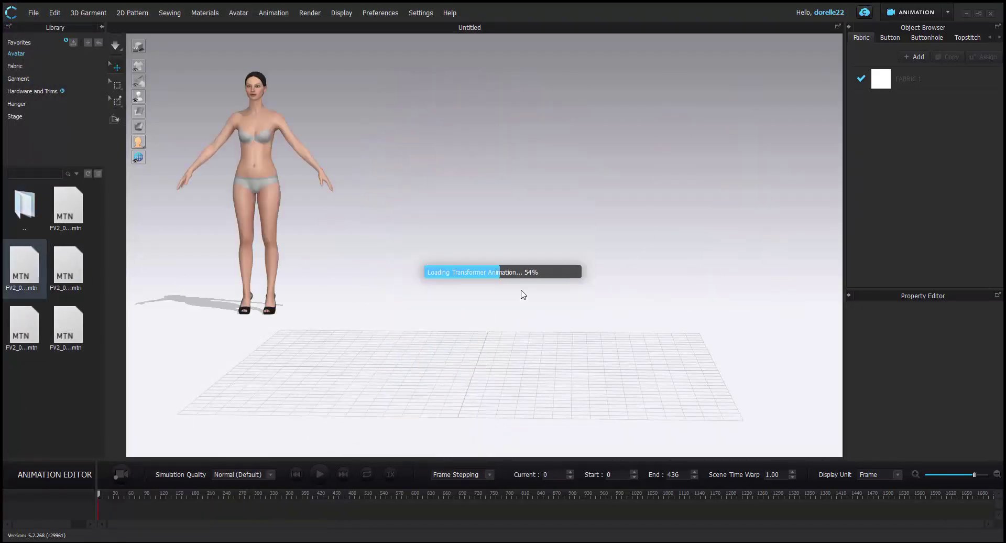
# Scrub the hand-on-waist motion to frame 138, keeping the full avatar in view
pyautogui.scroll(-3, 548, 317)
pyautogui.moveTo(491, 300); pyautogui.dragTo(257, 256, button='middle')
pyautogui.moveTo(519, 396); pyautogui.dragTo(511, 382, button='right')
pyautogui.moveTo(100, 497); pyautogui.dragTo(171, 518)
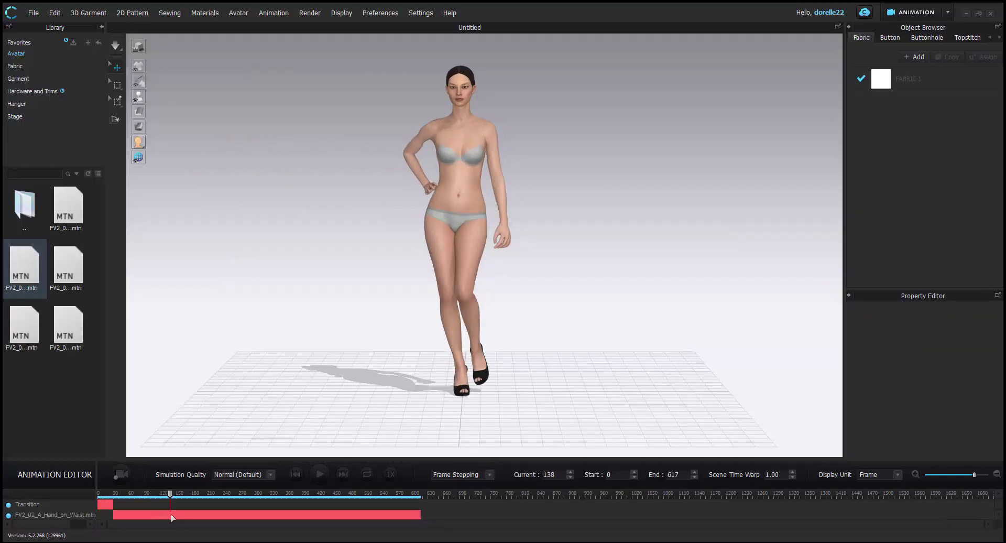
# Save the one-hand-on-waist pose as FieFei-test3.pos in the Female_V2 Pose folder
pyautogui.click(33, 13)
pyautogui.moveTo(56, 88)
pyautogui.click(188, 179)
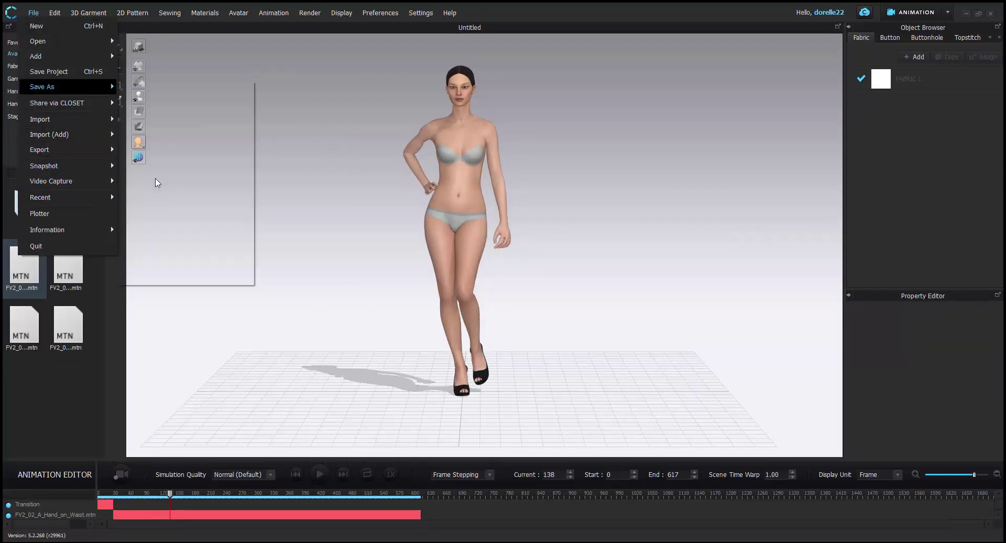
pyautogui.click(126, 95)
pyautogui.doubleClick(103, 444)
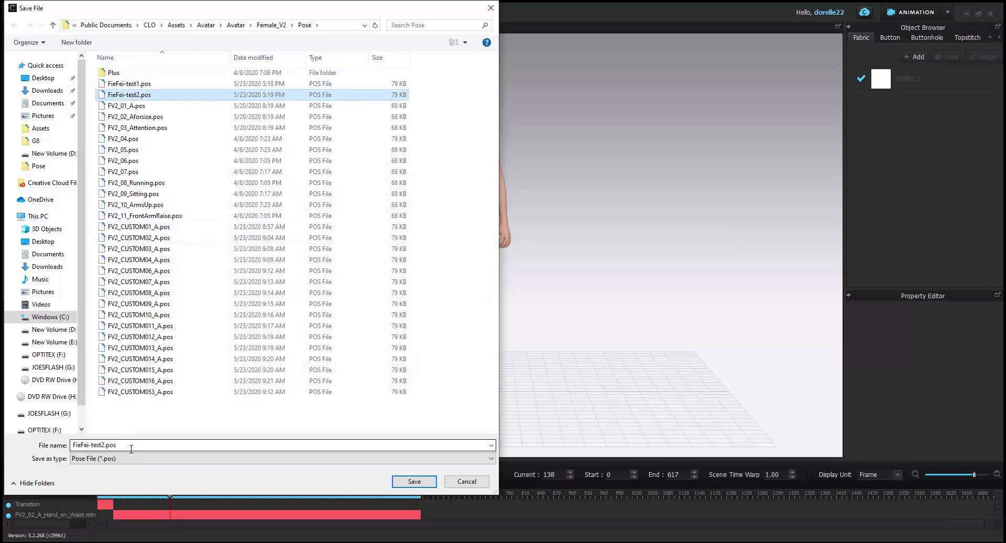
pyautogui.click(104, 444)
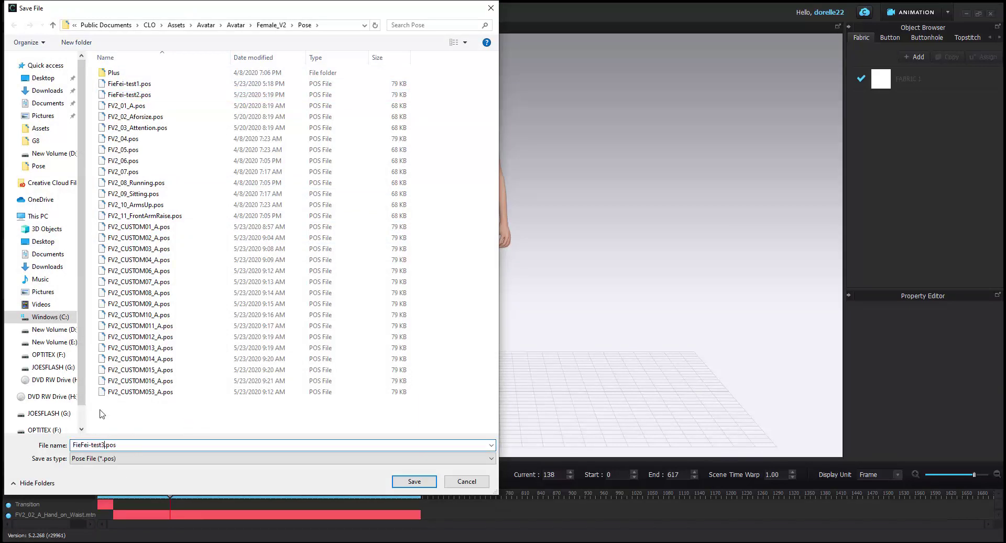
pyautogui.press('Return')
# Move the motion to frame 197 and save the pose with both hands on the waist as FieFei-test4.pos
pyautogui.moveTo(174, 501); pyautogui.dragTo(202, 506)
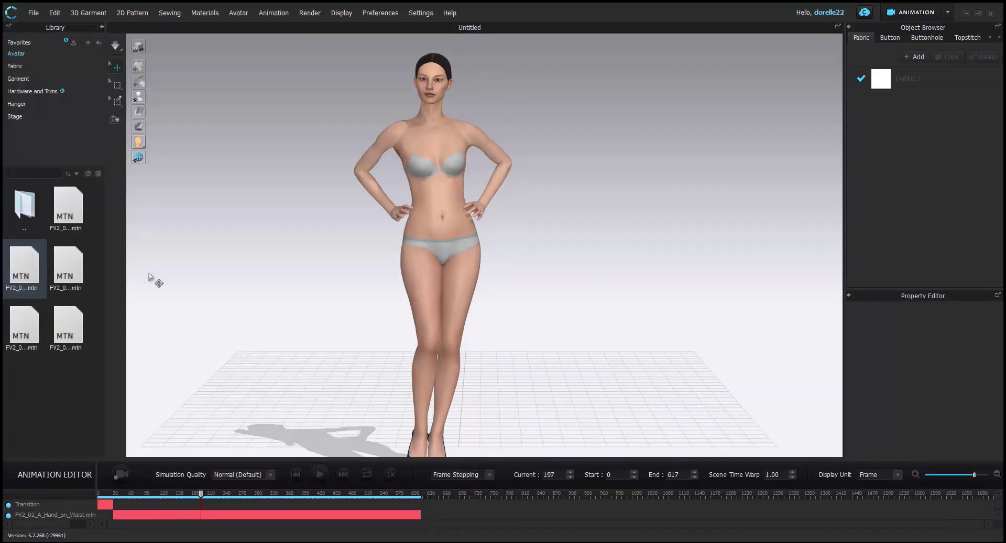
pyautogui.click(32, 11)
pyautogui.moveTo(68, 86)
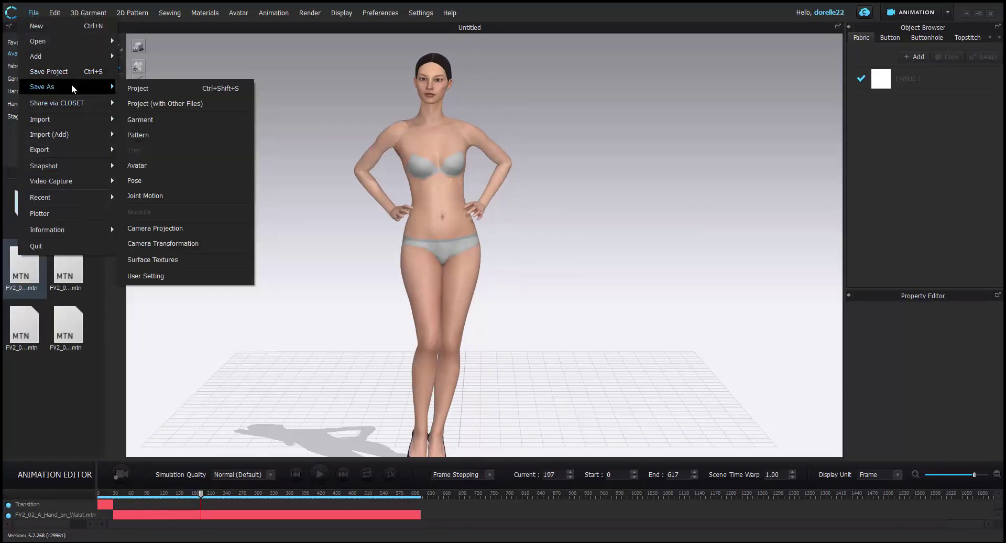
pyautogui.click(152, 180)
pyautogui.click(129, 106)
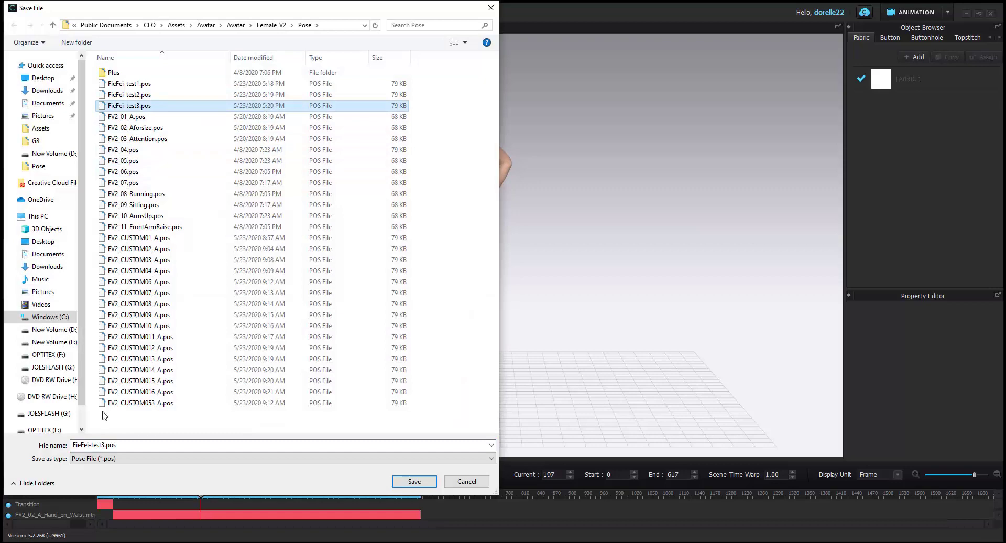
pyautogui.click(107, 445)
pyautogui.click(106, 444)
pyautogui.click(106, 444)
pyautogui.press('BackSpace')
pyautogui.write('4')
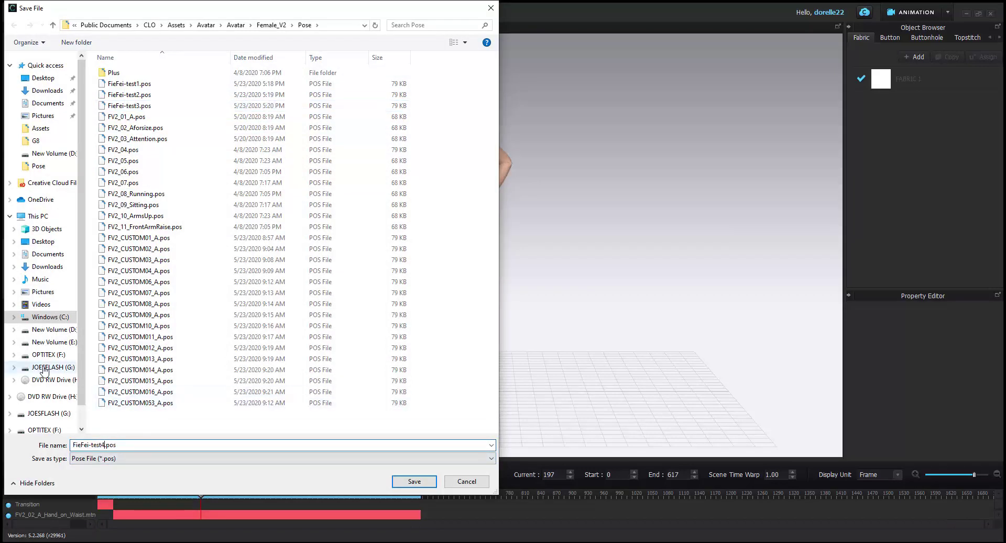
pyautogui.press('Return')
pyautogui.moveTo(665, 283); pyautogui.dragTo(573, 309, button='middle')
pyautogui.moveTo(572, 309); pyautogui.dragTo(600, 309, button='right')
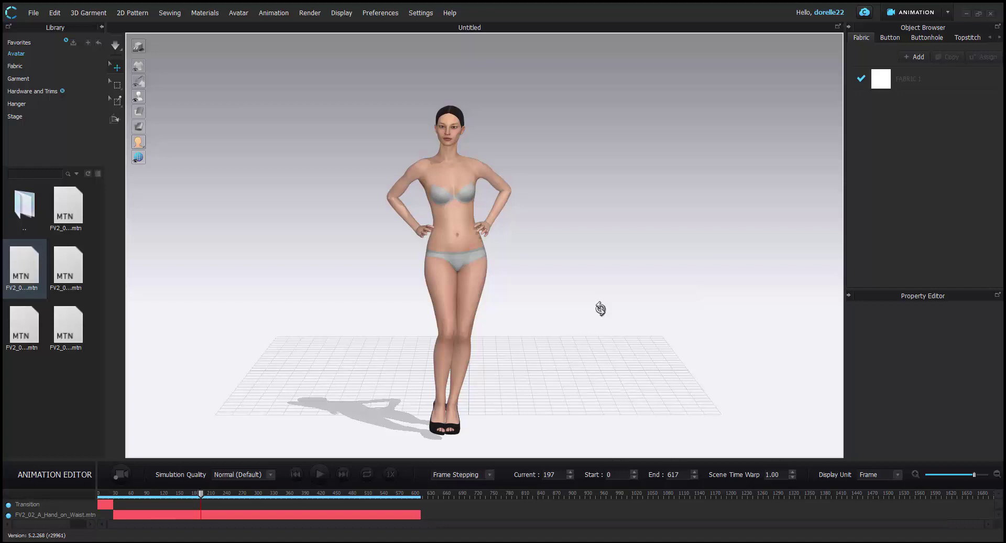
# Delete all avatars from the Animation scene
pyautogui.scroll(2, 604, 314)
pyautogui.scroll(-2, 604, 315)
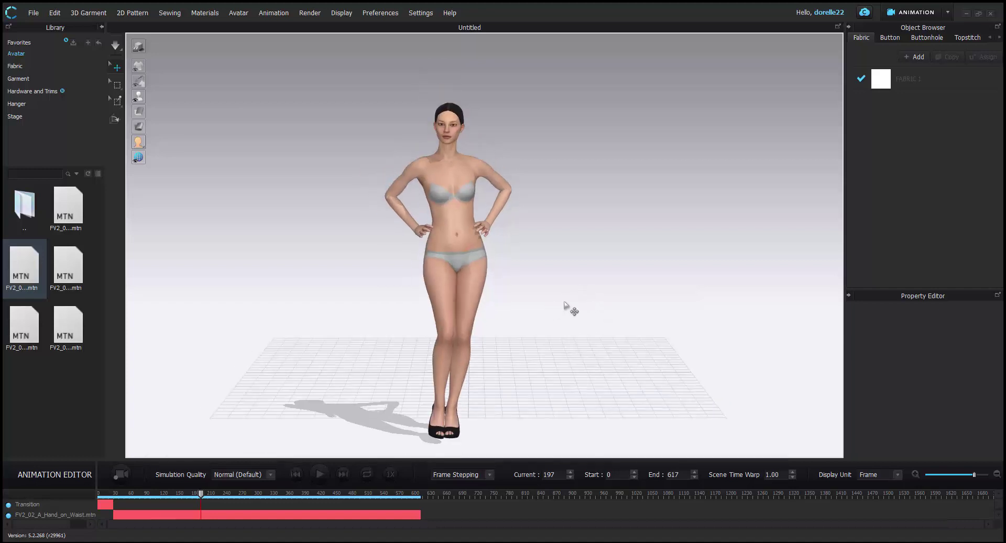
pyautogui.click(36, 14)
pyautogui.click(61, 27)
pyautogui.click(278, 11)
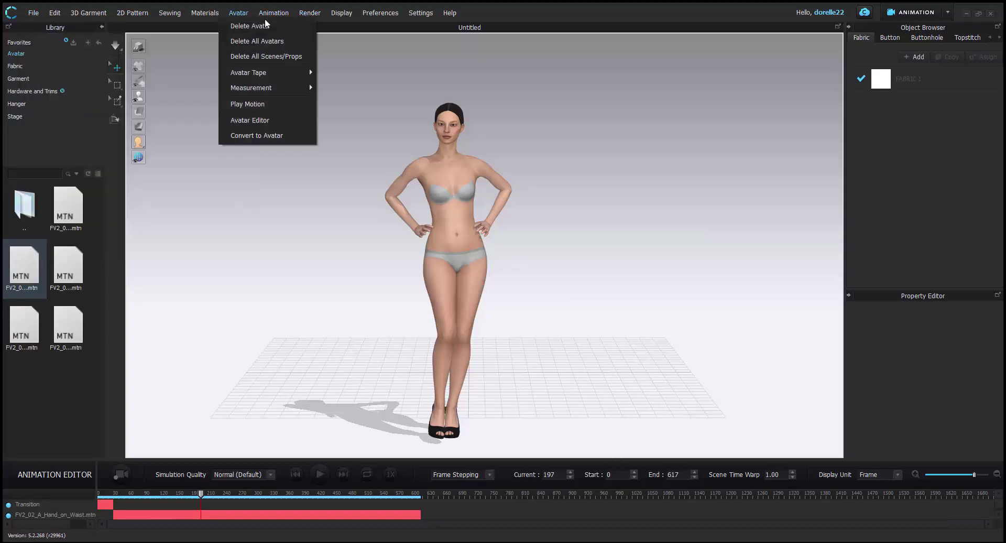
pyautogui.click(244, 39)
# Switch the workspace from Animation to Simulation mode
pyautogui.click(34, 12)
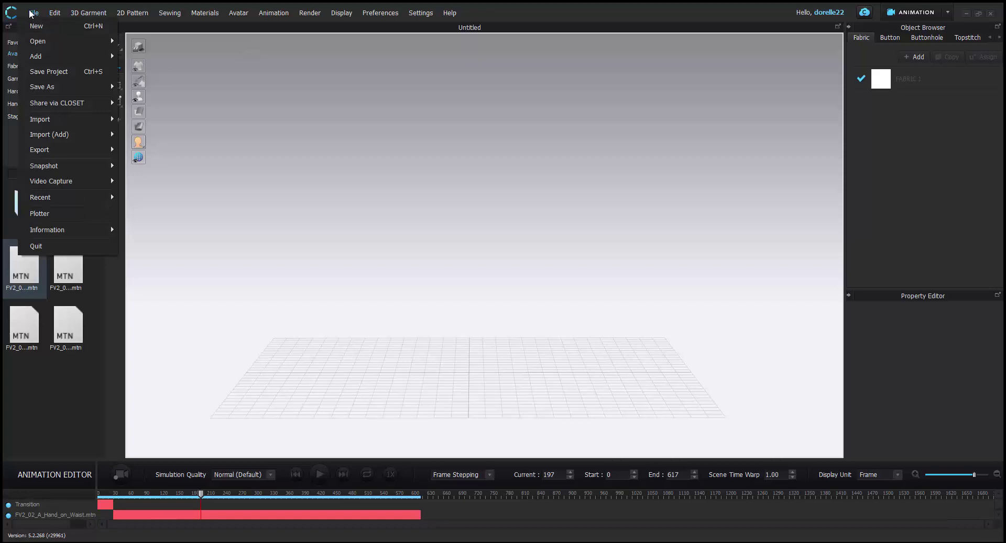
pyautogui.click(34, 13)
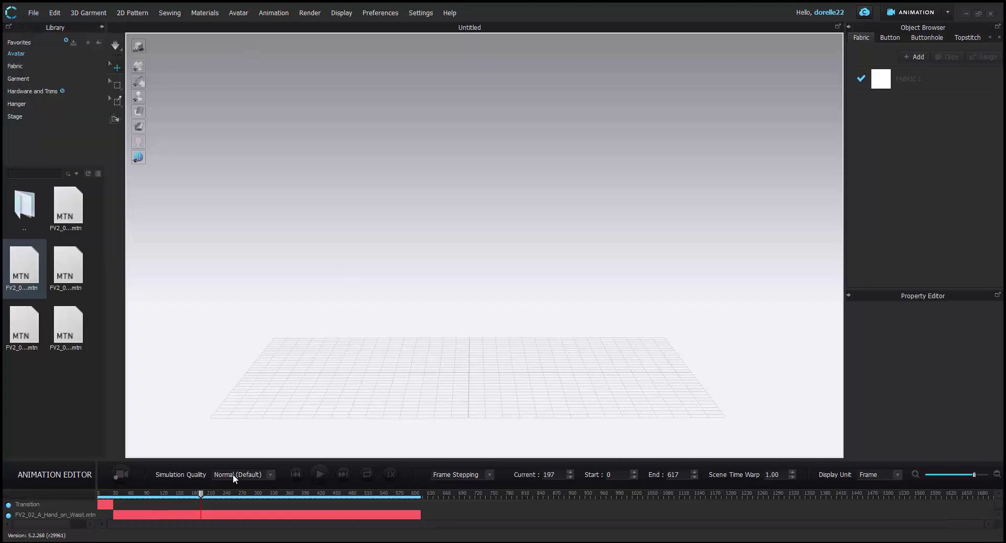
pyautogui.click(39, 15)
pyautogui.click(55, 13)
pyautogui.click(947, 12)
pyautogui.click(915, 30)
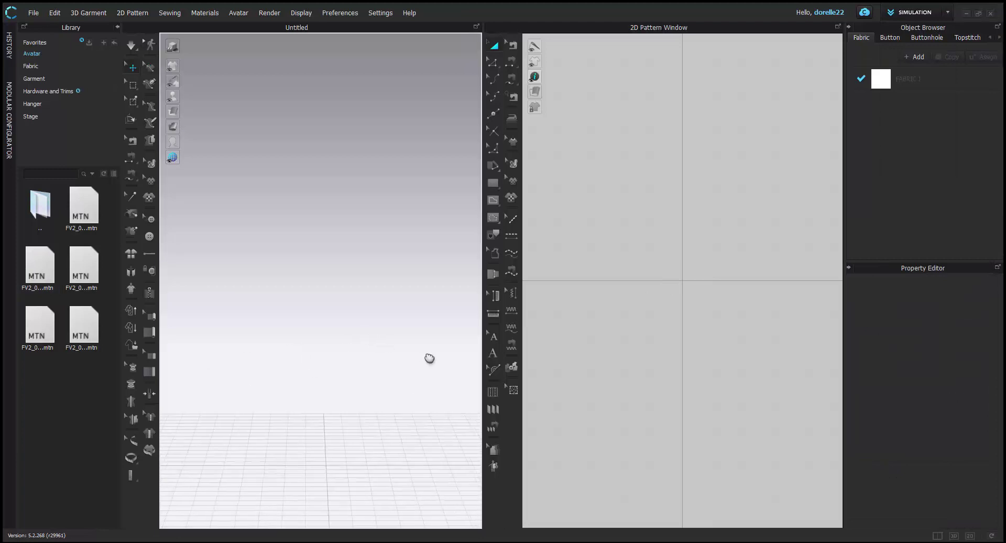
# Load the Female_V2 avatar in its default stance and apply the first saved FieFei pose, using Pose Only (Maintain Avatar Size)
pyautogui.doubleClick(41, 206)
pyautogui.doubleClick(41, 470)
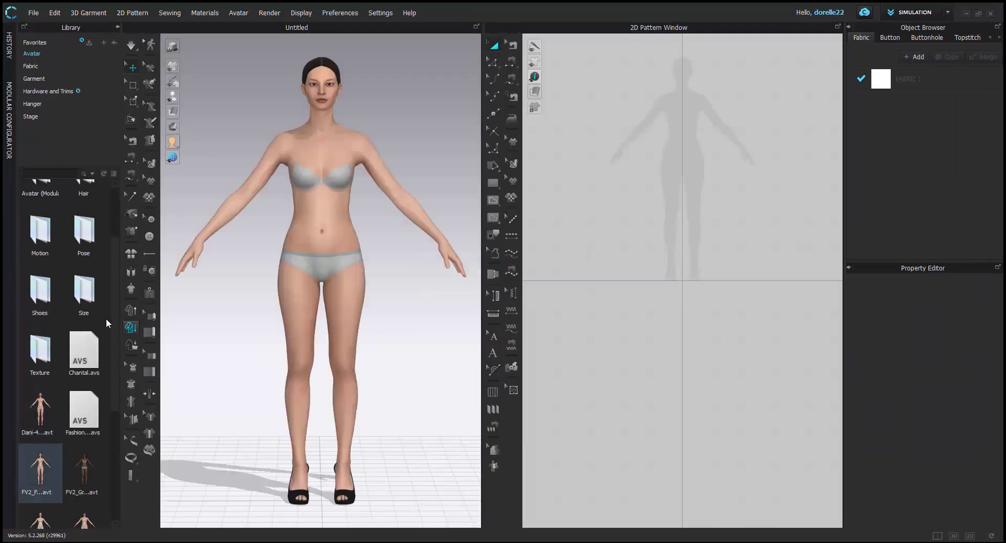
pyautogui.doubleClick(87, 235)
pyautogui.doubleClick(65, 260)
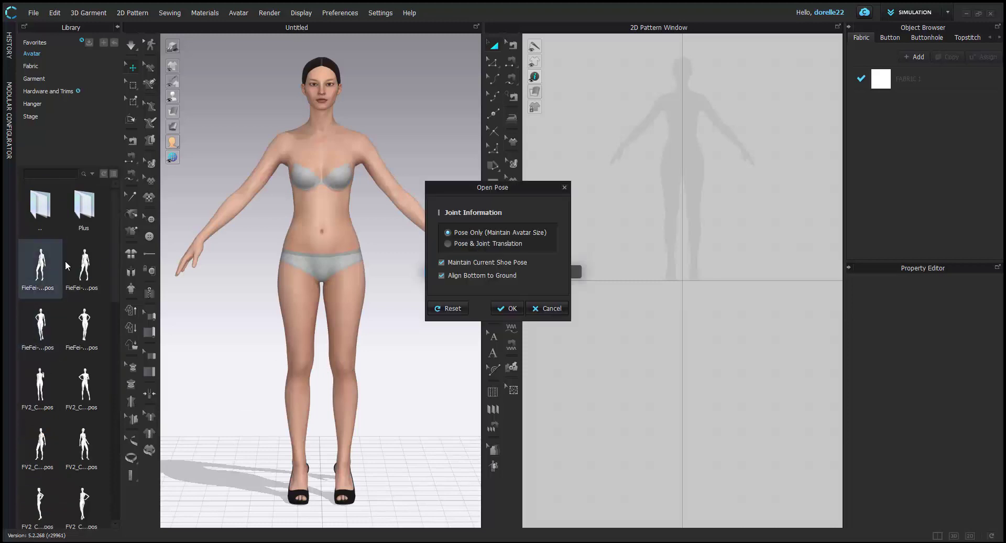
pyautogui.click(507, 308)
pyautogui.moveTo(452, 386); pyautogui.dragTo(893, 386, button='right')
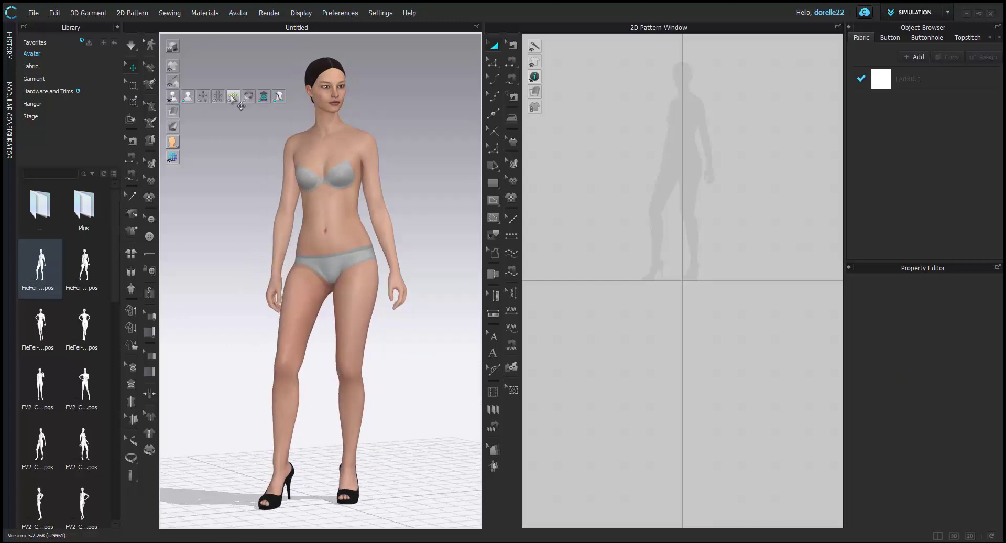
# Show the avatar's X-ray joints, turn on IK, and rotate the left upper arm away from the body
pyautogui.click(235, 99)
pyautogui.click(374, 151)
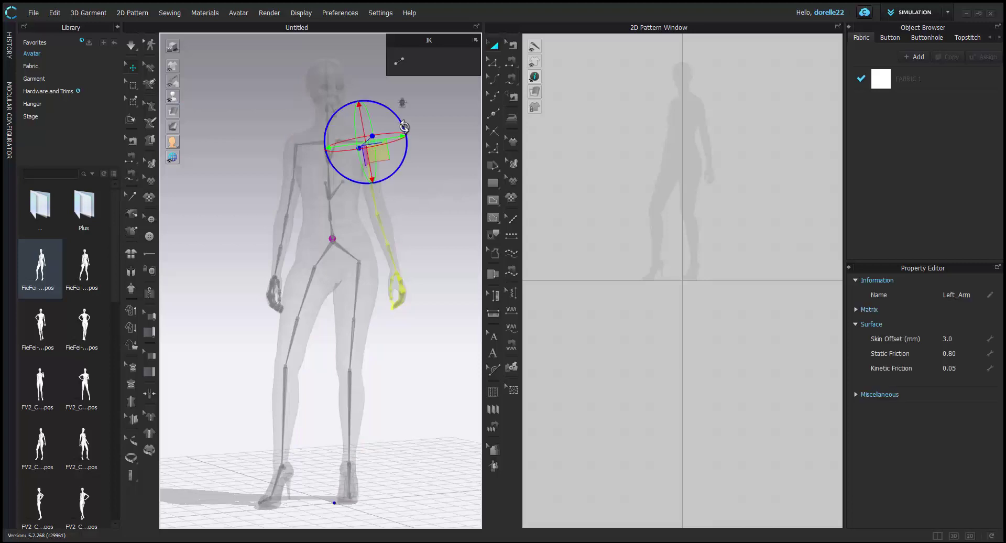
pyautogui.click(399, 61)
pyautogui.moveTo(396, 115); pyautogui.dragTo(394, 91)
pyautogui.click(432, 153)
pyautogui.moveTo(433, 155); pyautogui.dragTo(375, 164, button='right')
pyautogui.click(402, 224)
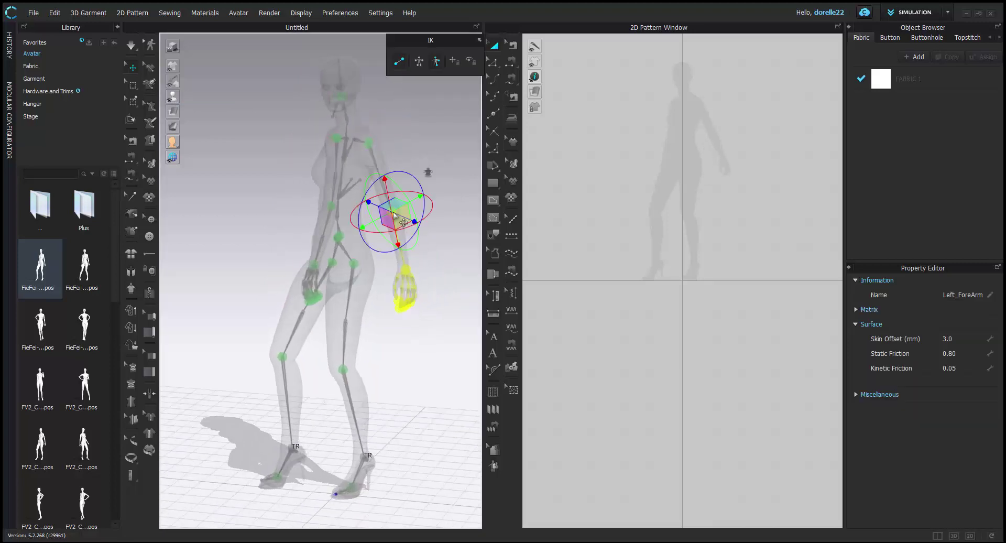
pyautogui.moveTo(435, 222); pyautogui.dragTo(381, 215)
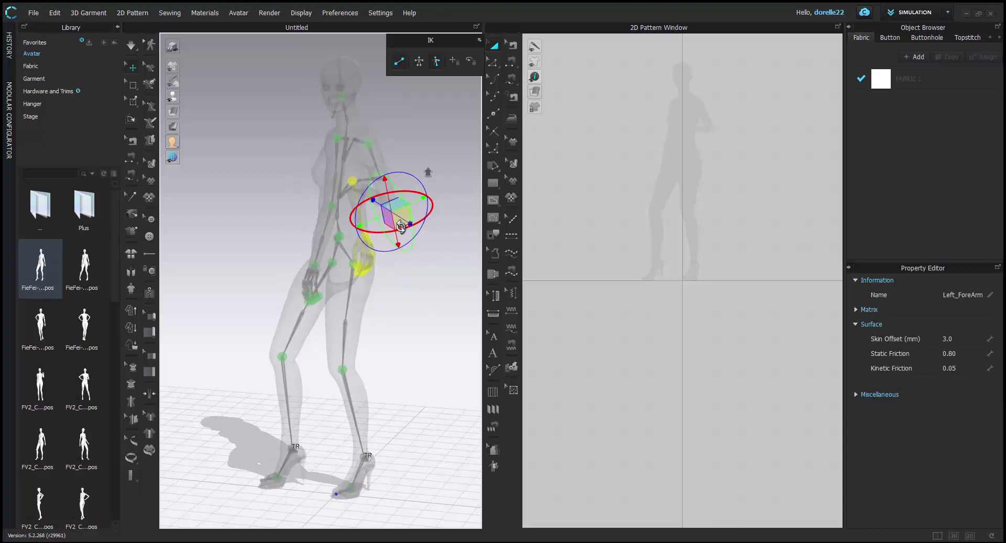
pyautogui.hotkey('ctrl', 'z')
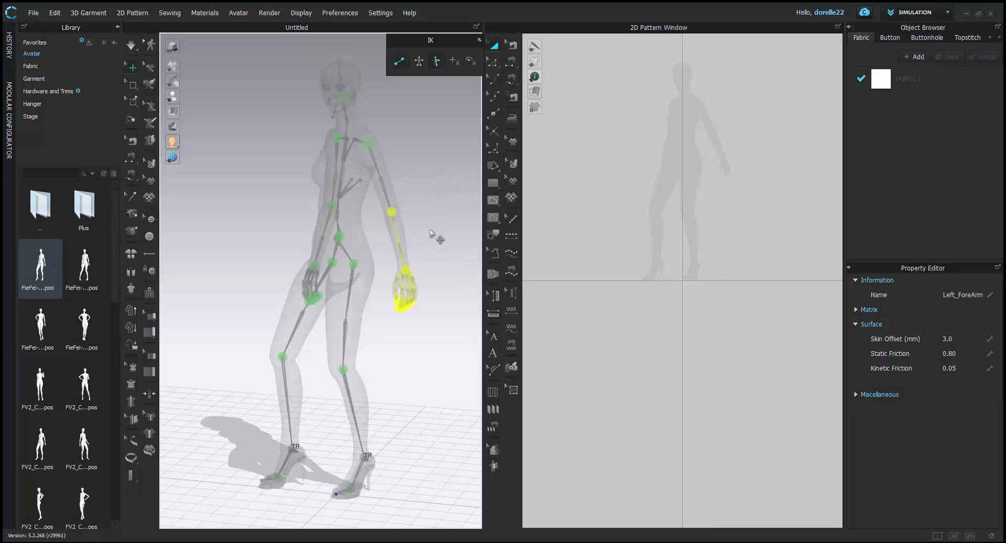
# Bend the left forearm at the elbow across the front of the body and lower it towards the waist
pyautogui.moveTo(431, 233); pyautogui.dragTo(480, 229, button='right')
pyautogui.click(392, 214)
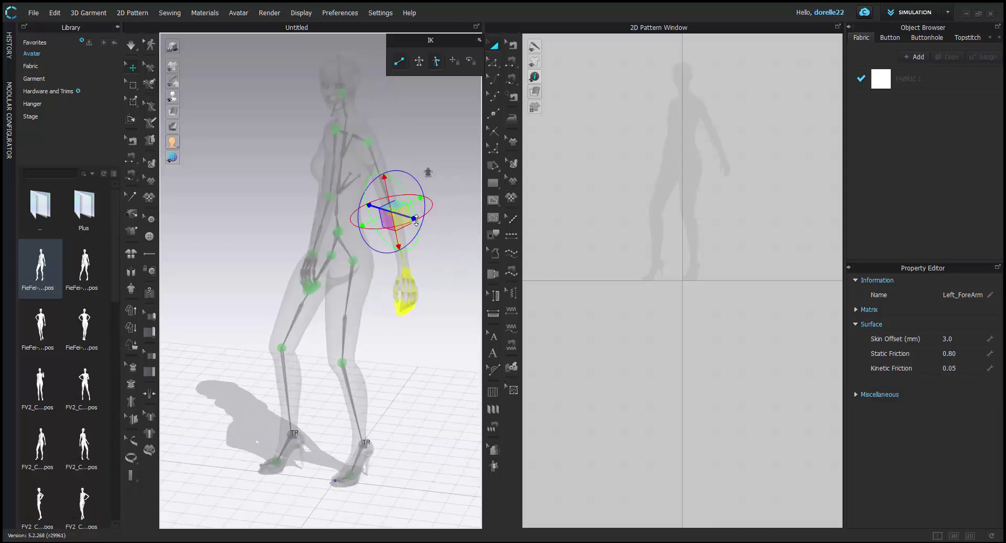
pyautogui.moveTo(411, 221); pyautogui.dragTo(352, 207)
pyautogui.moveTo(442, 246); pyautogui.dragTo(472, 250, button='right')
pyautogui.moveTo(391, 202); pyautogui.dragTo(378, 184)
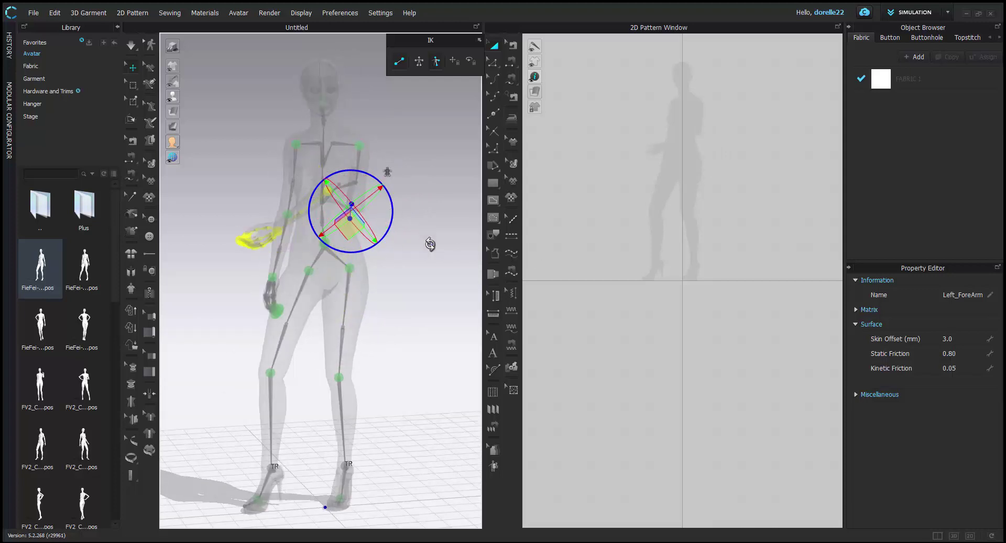
pyautogui.moveTo(430, 244); pyautogui.dragTo(455, 287)
# Swing the left elbow outward from the shoulder and rotate the forearm so the hand sits near the hip
pyautogui.click(360, 147)
pyautogui.moveTo(391, 120); pyautogui.dragTo(375, 108)
pyautogui.click(396, 211)
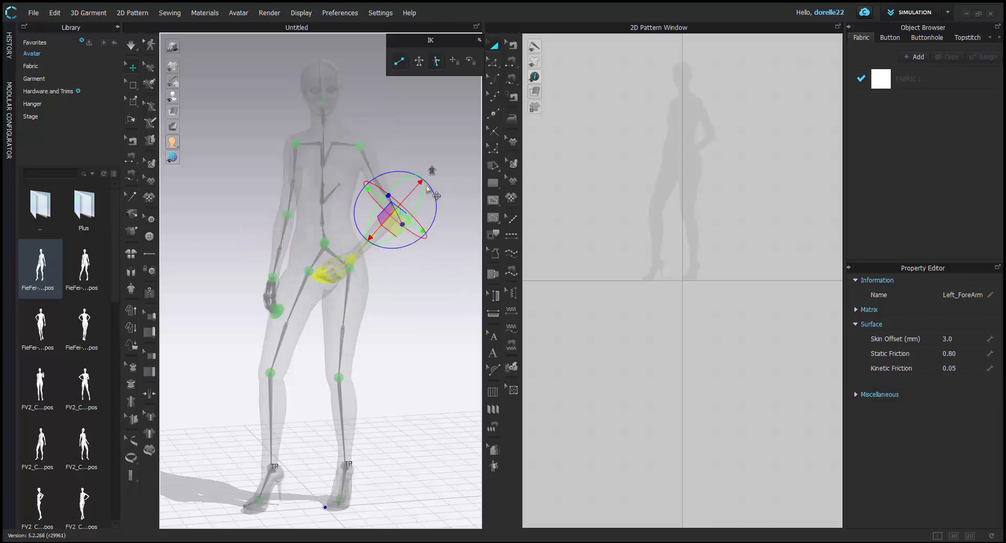
pyautogui.click(445, 192)
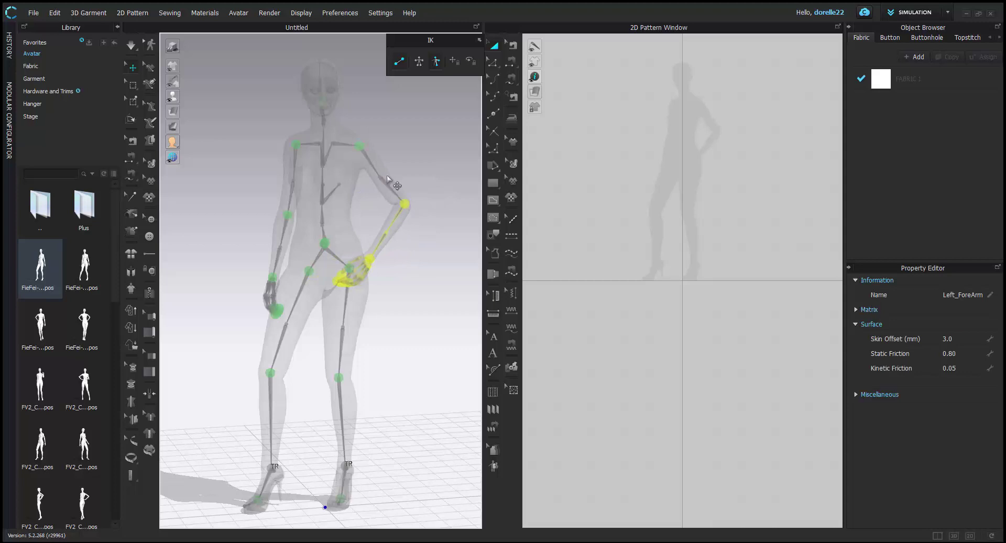
# Raise the left upper arm further and bend the forearm inward to bring the hand up to the waist
pyautogui.click(372, 156)
pyautogui.moveTo(372, 156); pyautogui.dragTo(372, 146)
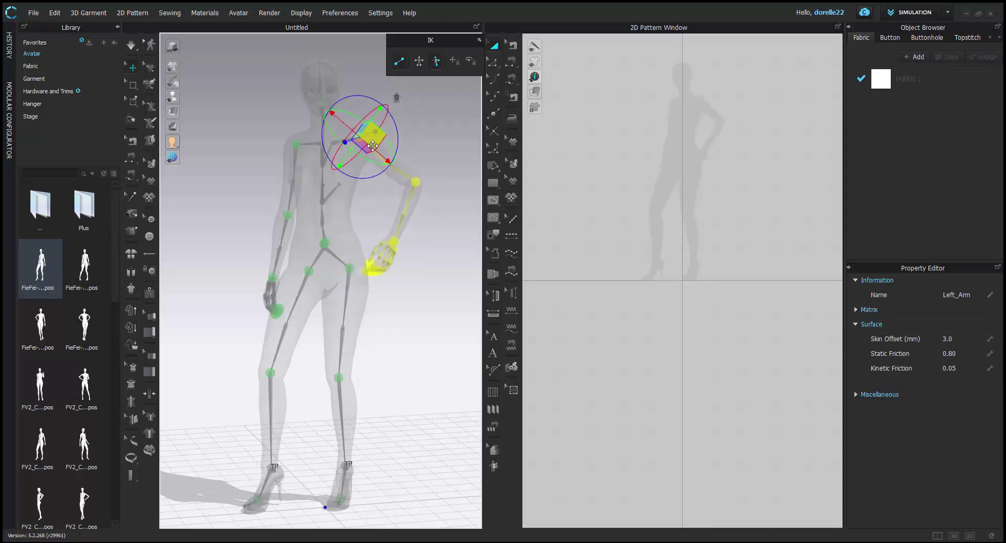
pyautogui.click(414, 179)
pyautogui.moveTo(416, 181)
pyautogui.mouseDown()
pyautogui.moveTo(427, 182)
pyautogui.moveTo(406, 181)
pyautogui.mouseUp()
pyautogui.click(414, 252)
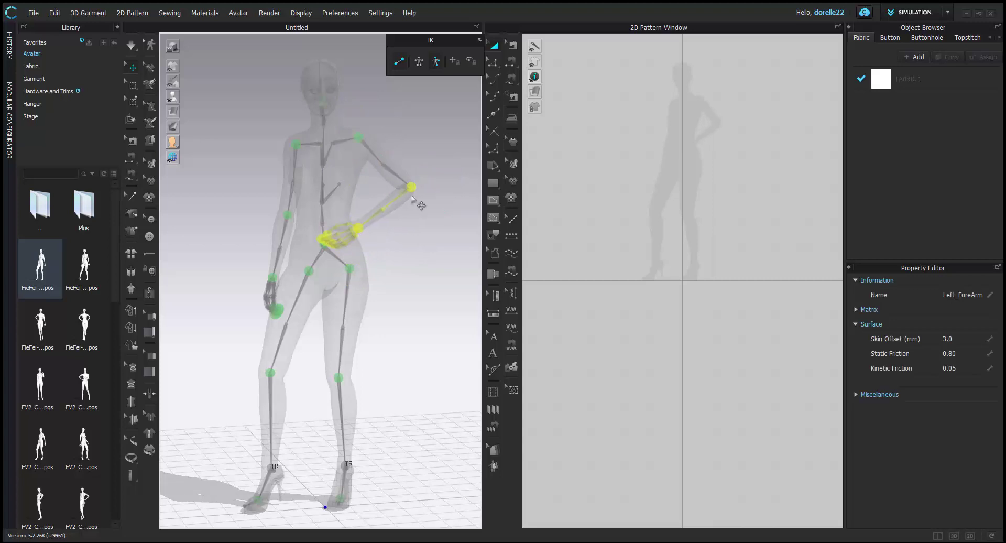
# Turn off IK and rotate the left hand at the wrist so its fingers point downward against the waist
pyautogui.click(418, 226)
pyautogui.click(401, 189)
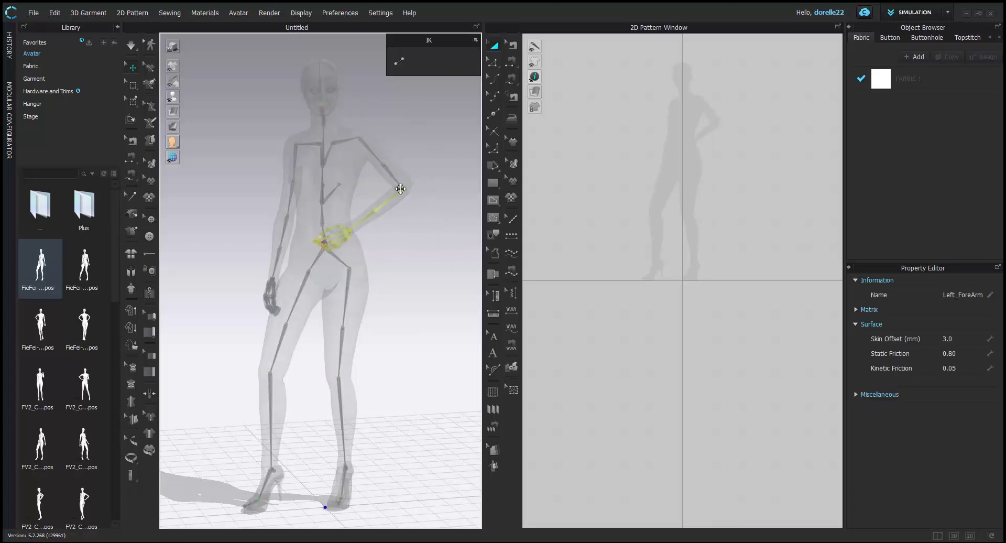
pyautogui.click(421, 226)
pyautogui.moveTo(422, 227)
pyautogui.mouseDown(button='right')
pyautogui.moveTo(467, 231)
pyautogui.moveTo(430, 211)
pyautogui.mouseUp(button='right')
pyautogui.scroll(2, 352, 220)
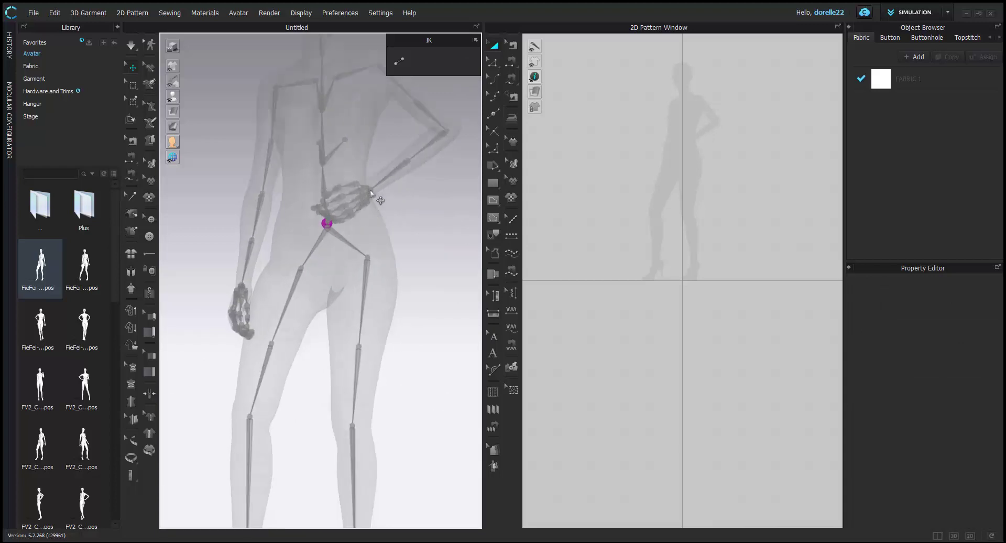
pyautogui.click(370, 194)
pyautogui.moveTo(423, 255); pyautogui.dragTo(386, 177, button='right')
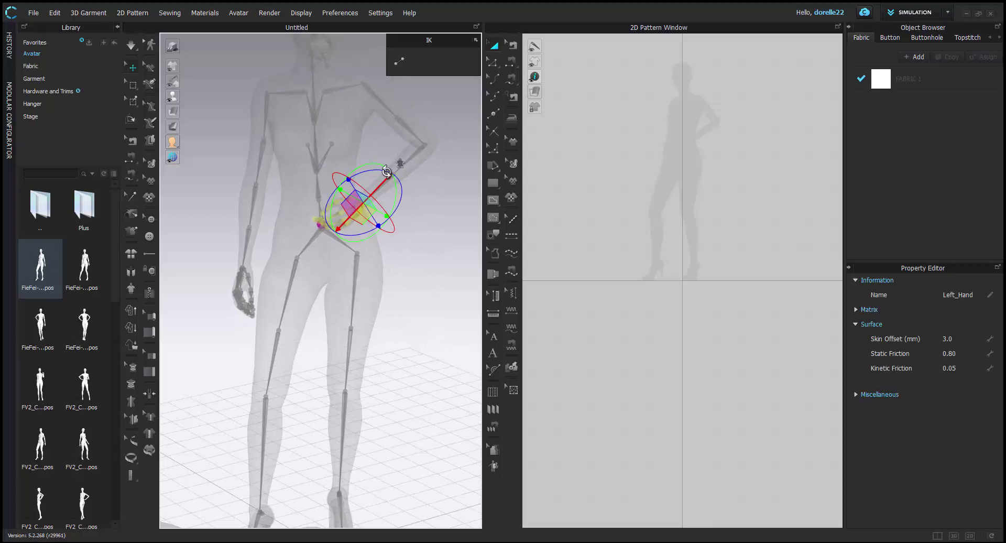
pyautogui.moveTo(418, 261); pyautogui.dragTo(381, 183, button='right')
pyautogui.moveTo(366, 165); pyautogui.dragTo(350, 159)
pyautogui.moveTo(391, 200); pyautogui.dragTo(390, 192)
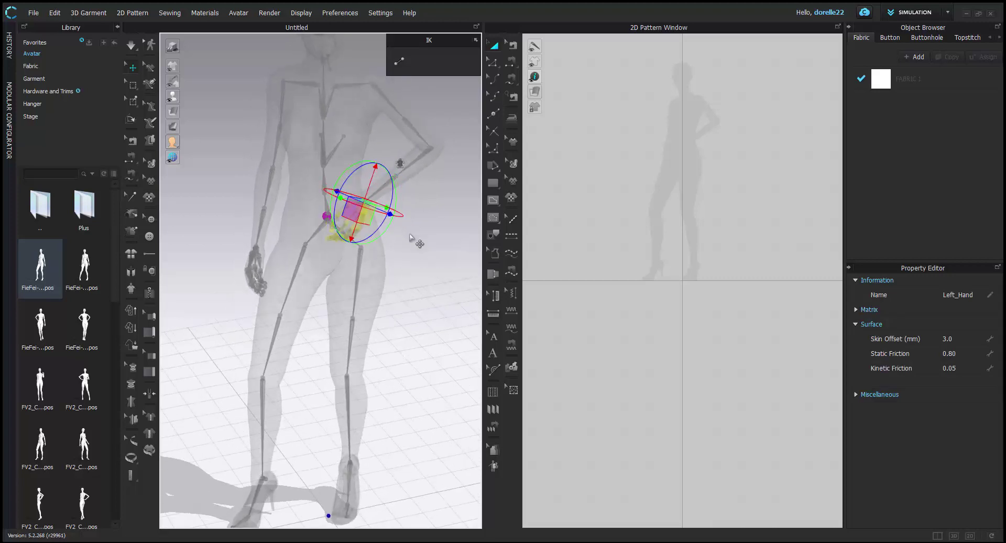
pyautogui.click(415, 241)
# Rotate the neck joint to turn the head towards the avatar's right, and hide the X-ray joints
pyautogui.scroll(-2, 411, 244)
pyautogui.moveTo(420, 264); pyautogui.dragTo(387, 278, button='middle')
pyautogui.moveTo(387, 278); pyautogui.dragTo(294, 144, button='right')
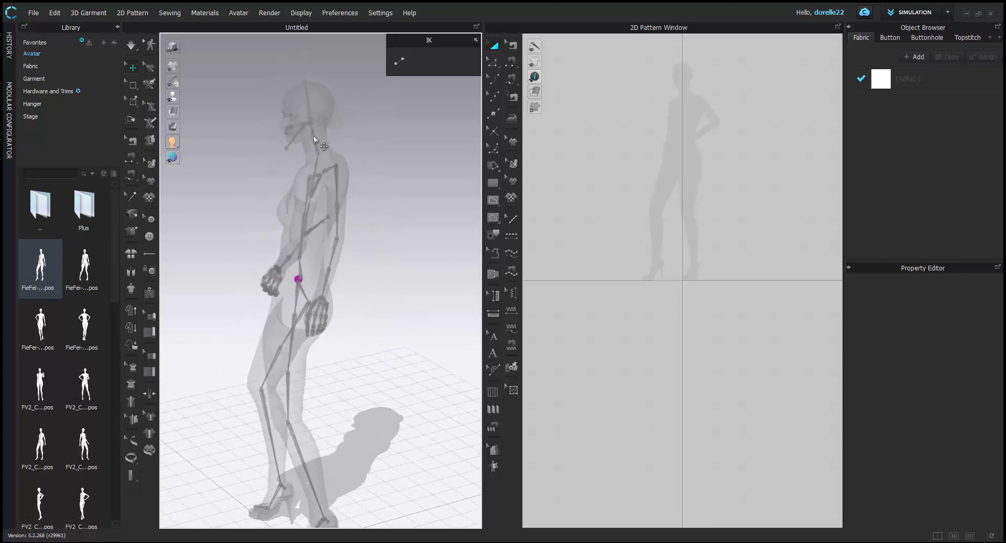
pyautogui.click(314, 137)
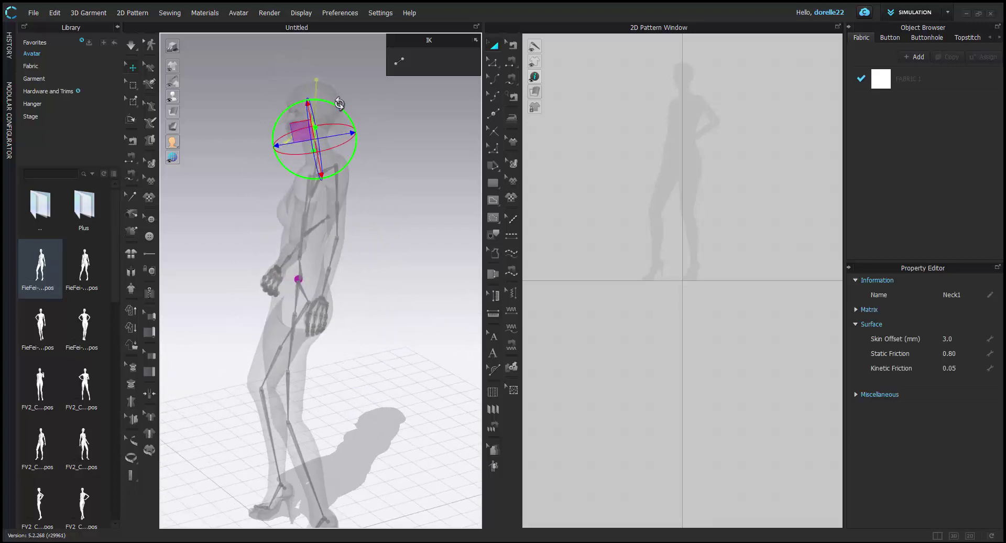
pyautogui.moveTo(376, 175); pyautogui.dragTo(404, 168, button='right')
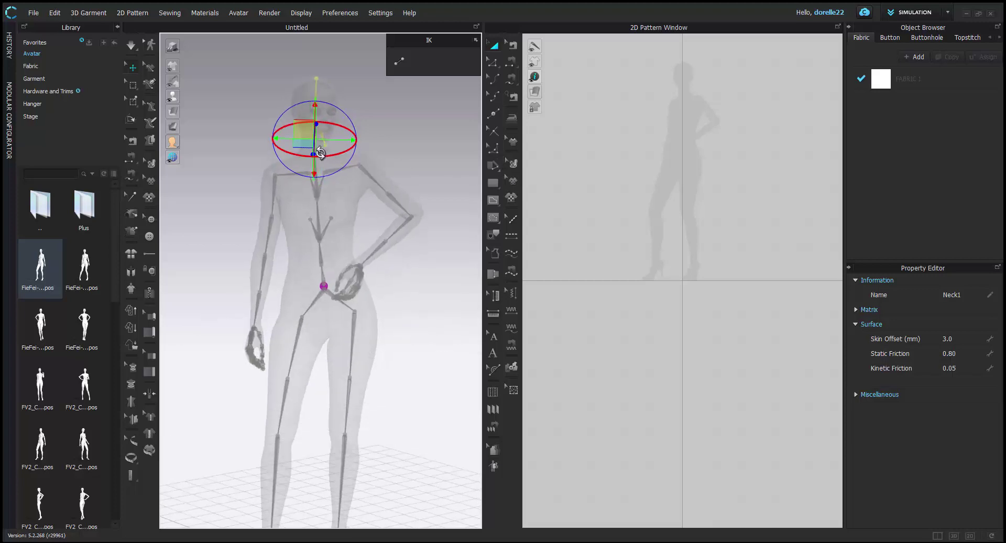
pyautogui.moveTo(320, 152); pyautogui.dragTo(304, 150)
pyautogui.moveTo(334, 106); pyautogui.dragTo(334, 105)
pyautogui.click(375, 121)
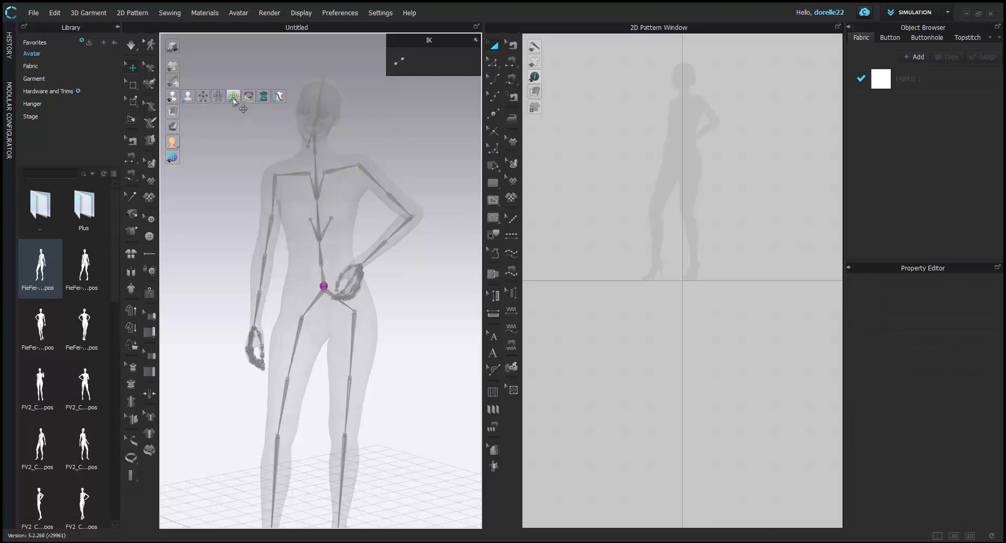
pyautogui.click(233, 98)
pyautogui.moveTo(409, 291)
pyautogui.mouseDown(button='right')
pyautogui.moveTo(370, 281)
pyautogui.moveTo(227, 283)
pyautogui.moveTo(187, 296)
pyautogui.moveTo(404, 307)
pyautogui.moveTo(446, 285)
pyautogui.moveTo(413, 290)
pyautogui.moveTo(424, 229)
pyautogui.moveTo(427, 280)
pyautogui.moveTo(455, 279)
pyautogui.moveTo(417, 274)
pyautogui.mouseUp(button='right')
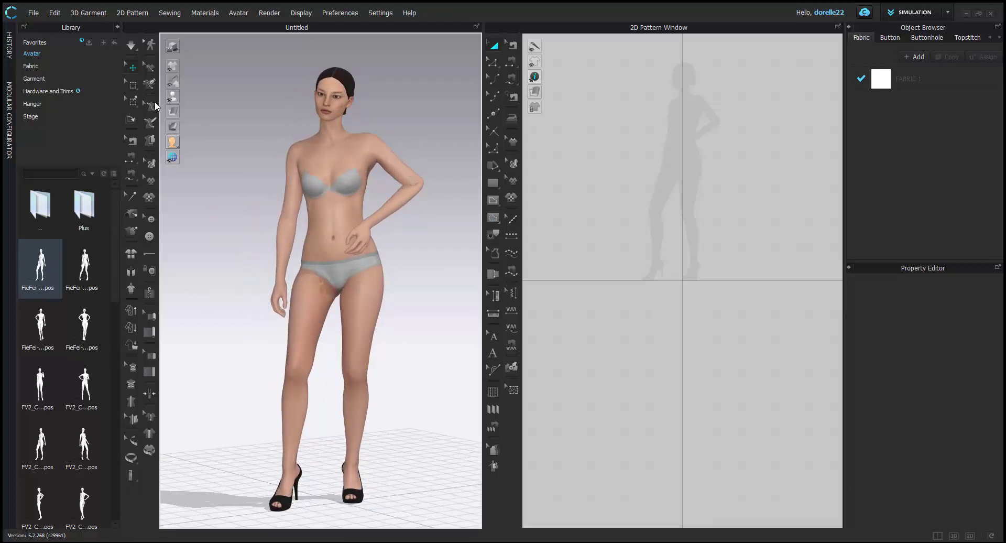
# Show the X-ray joints again and rotate the left forearm so the hand moves outward towards the side of the hip
pyautogui.click(220, 97)
pyautogui.click(365, 142)
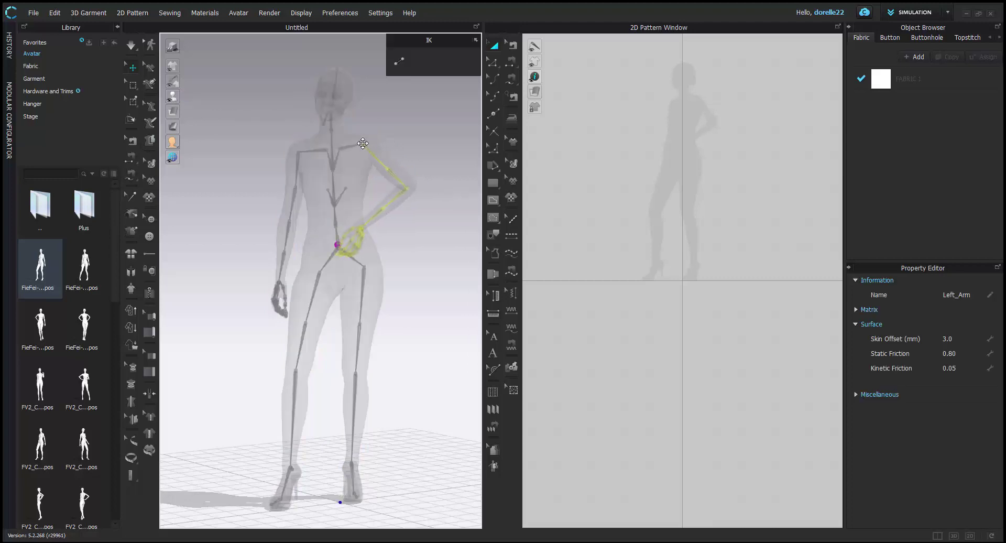
pyautogui.click(419, 187)
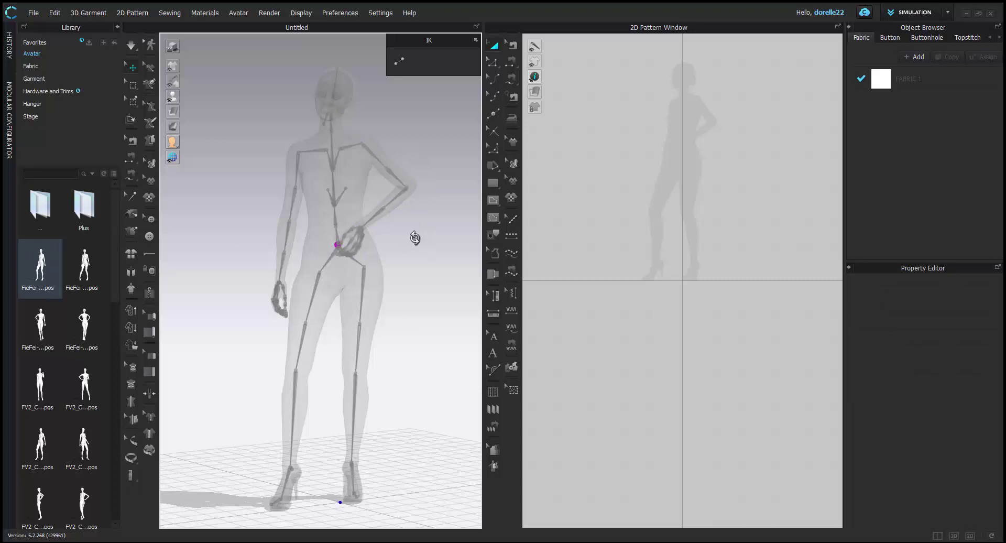
pyautogui.moveTo(415, 238); pyautogui.dragTo(390, 232, button='right')
pyautogui.click(389, 187)
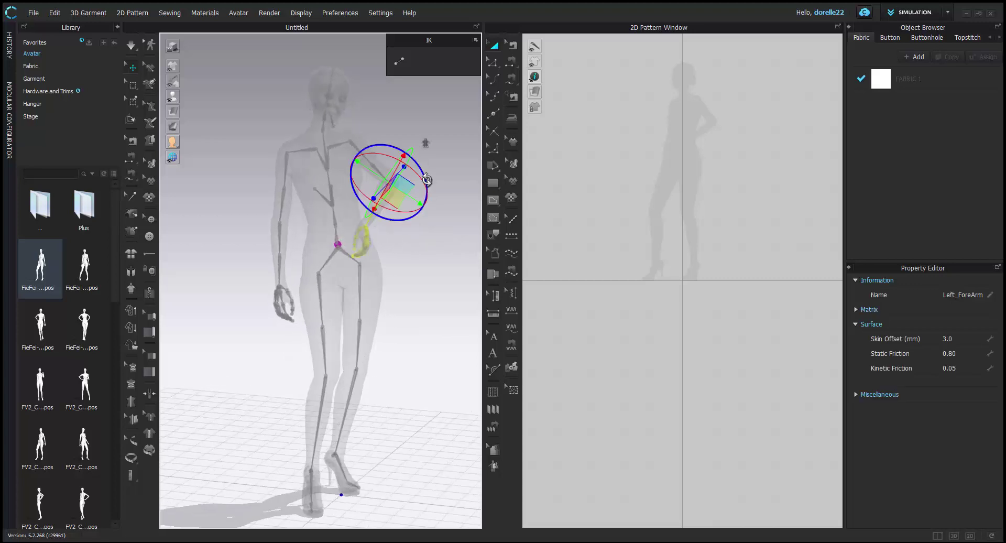
pyautogui.moveTo(423, 173); pyautogui.dragTo(428, 162)
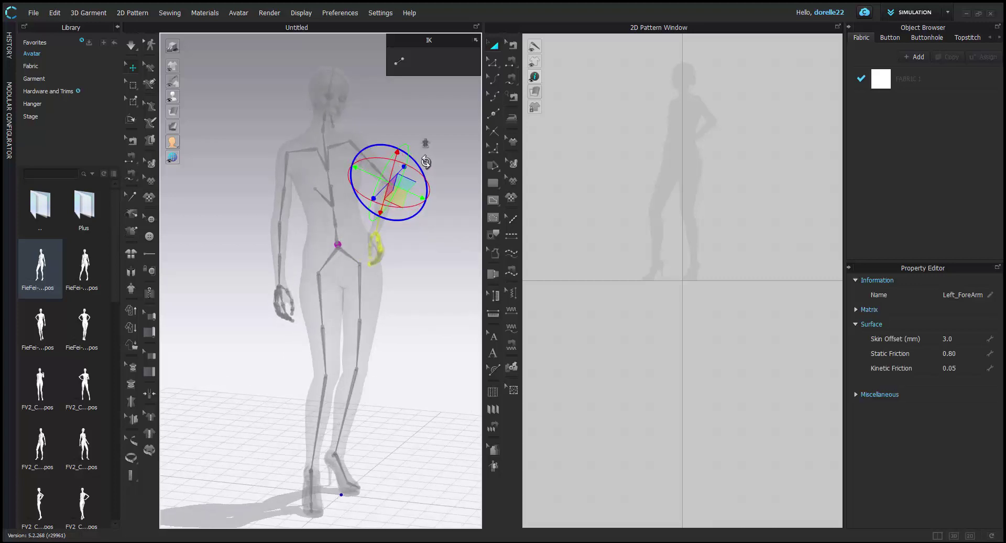
pyautogui.click(427, 254)
pyautogui.moveTo(426, 254); pyautogui.dragTo(361, 253, button='right')
pyautogui.click(368, 234)
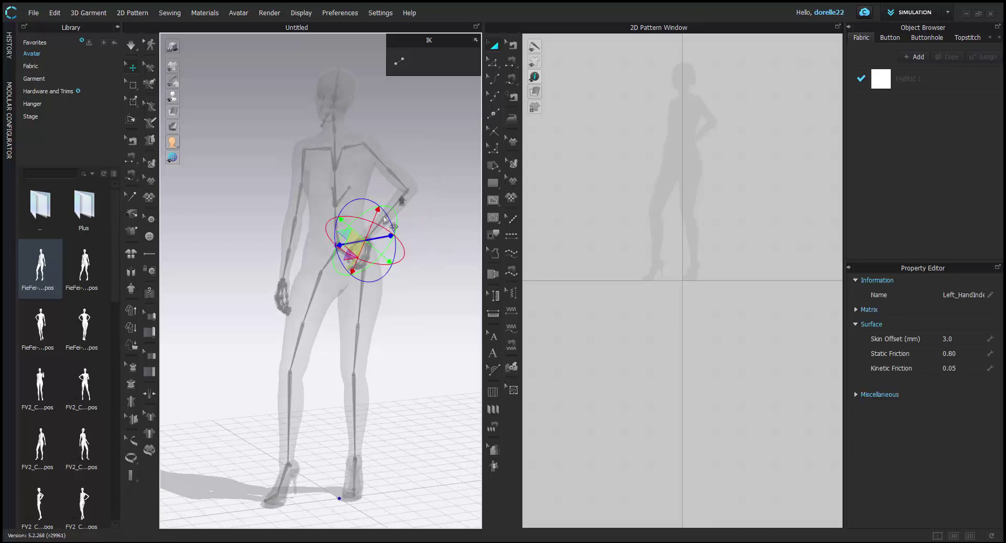
pyautogui.moveTo(384, 207); pyautogui.dragTo(391, 209)
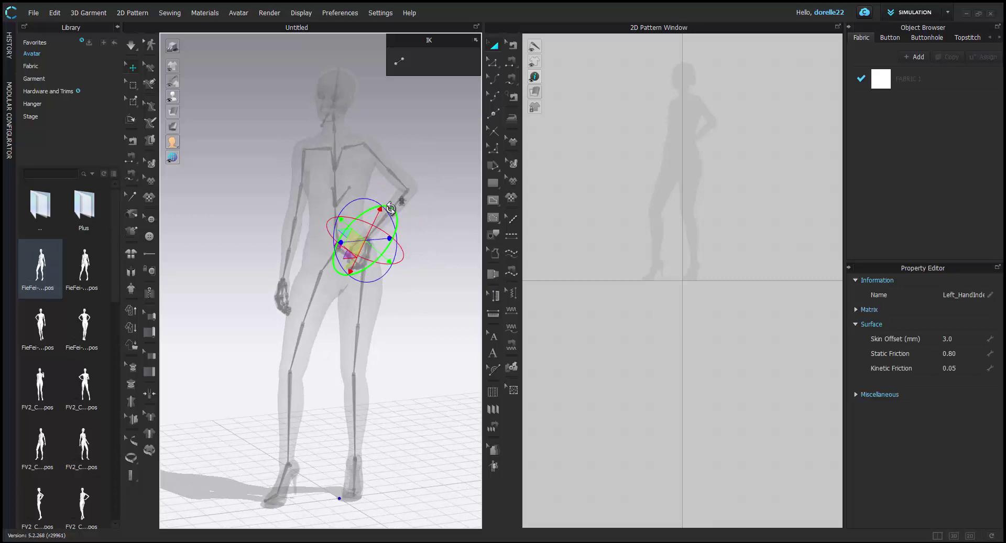
pyautogui.click(432, 298)
pyautogui.hotkey('ctrl', 'z')
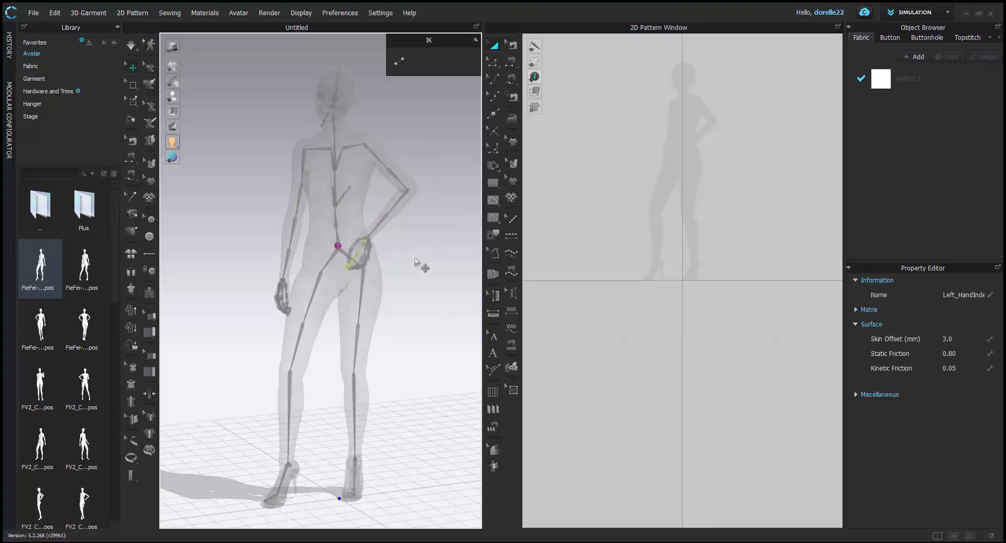
pyautogui.scroll(2, 365, 239)
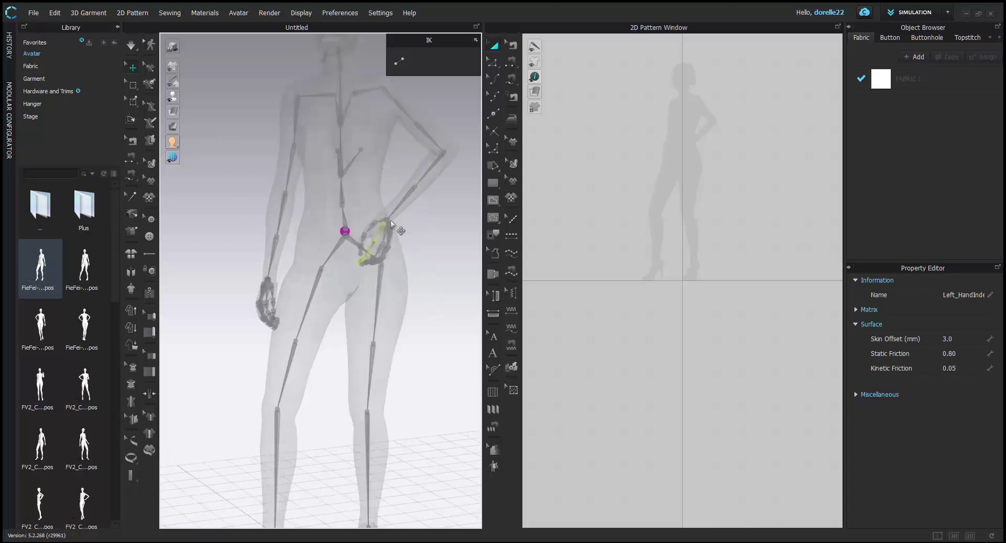
# Rotate the left hand's index finger joint slightly to refine how the finger rests against the hip
pyautogui.click(391, 224)
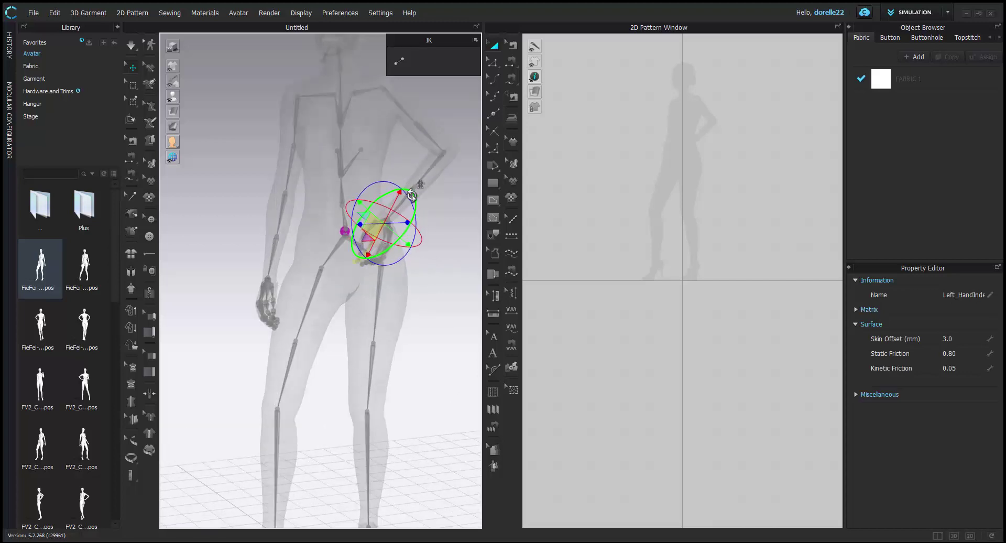
pyautogui.moveTo(412, 196)
pyautogui.mouseDown()
pyautogui.moveTo(414, 185)
pyautogui.moveTo(404, 184)
pyautogui.mouseUp()
pyautogui.click(434, 246)
pyautogui.click(389, 219)
pyautogui.click(436, 263)
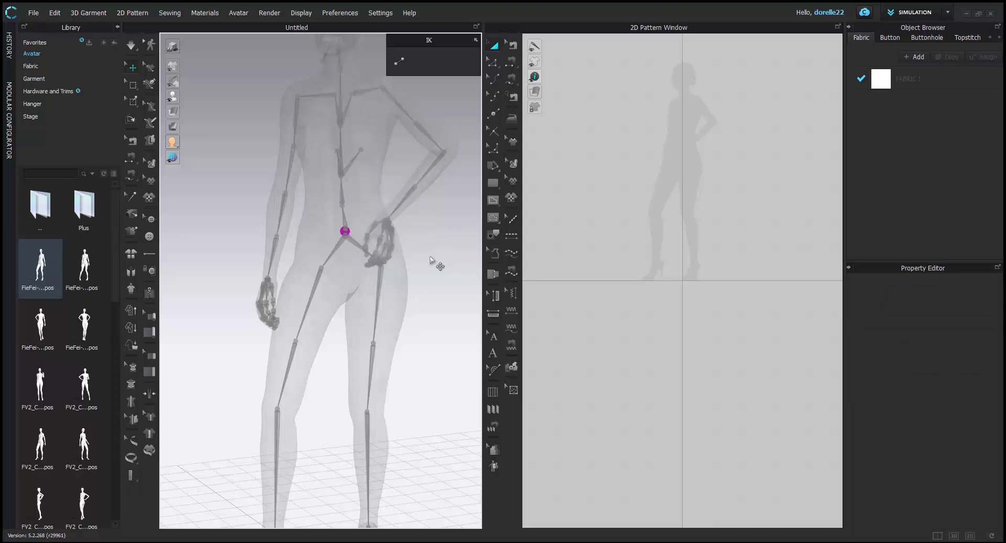
# Hide the X-ray joints and review the adjusted hand-on-hip pose on the whole avatar
pyautogui.scroll(-1, 438, 265)
pyautogui.moveTo(438, 265)
pyautogui.mouseDown(button='right')
pyautogui.moveTo(519, 287)
pyautogui.moveTo(453, 255)
pyautogui.mouseUp(button='right')
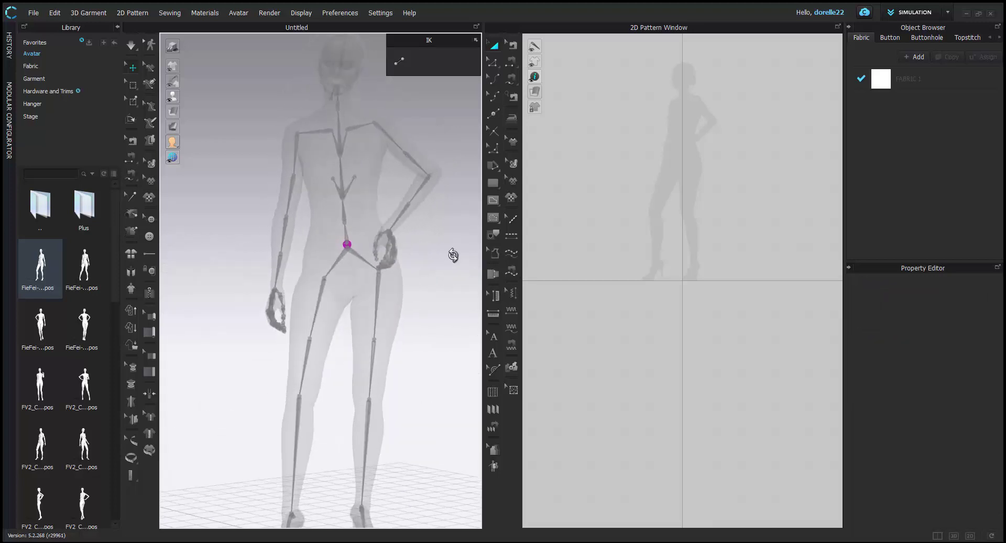
pyautogui.click(232, 97)
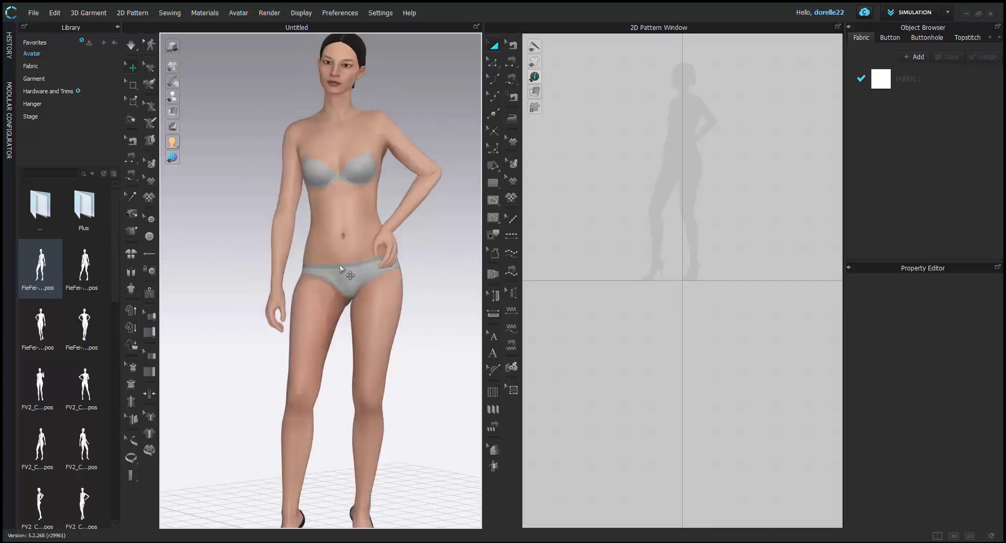
pyautogui.scroll(-3, 406, 263)
pyautogui.moveTo(406, 263)
pyautogui.mouseDown(button='right')
pyautogui.moveTo(290, 267)
pyautogui.moveTo(392, 256)
pyautogui.moveTo(398, 268)
pyautogui.mouseUp(button='right')
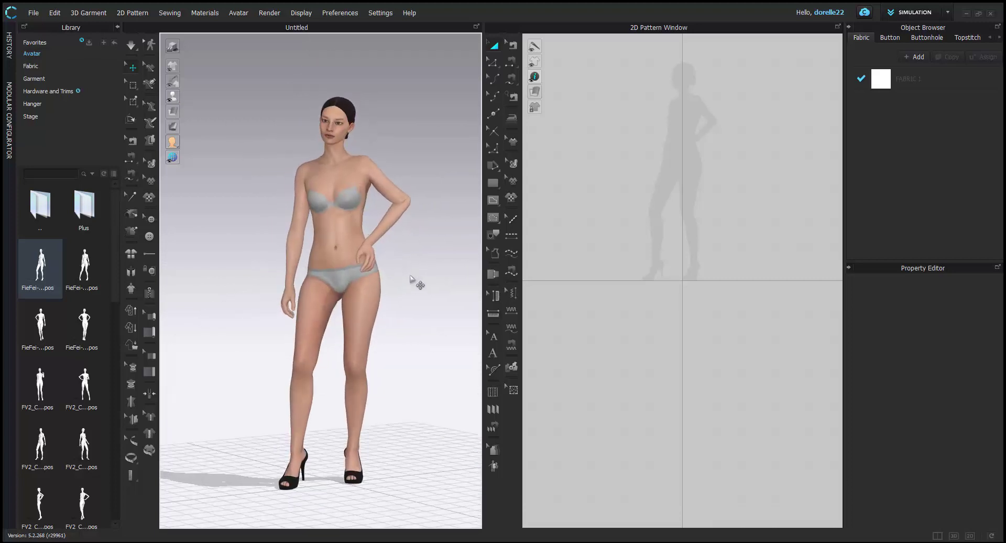
# Save the current avatar pose as the pose file FieFei-test5.pos in the Female_V2 Pose folder
pyautogui.click(33, 12)
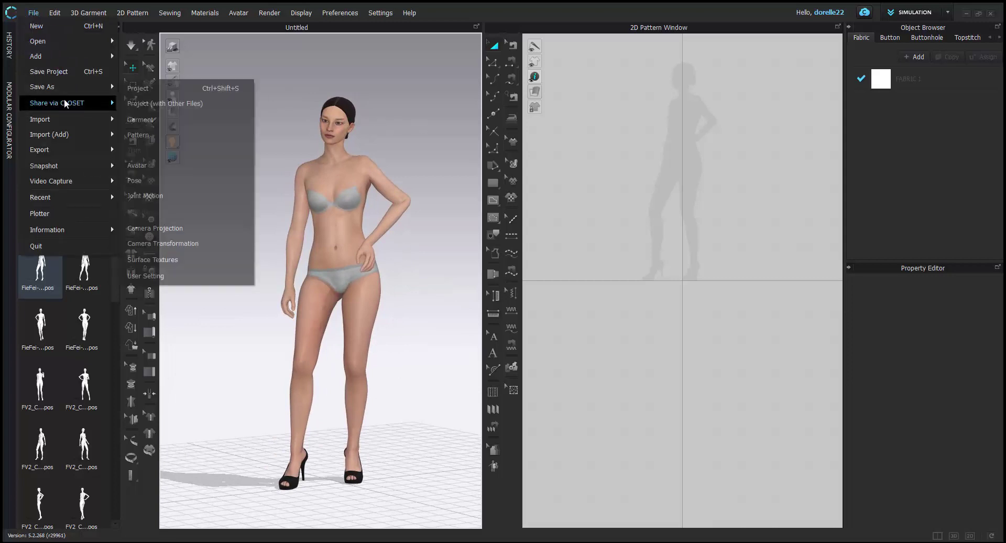
pyautogui.moveTo(89, 87)
pyautogui.click(191, 181)
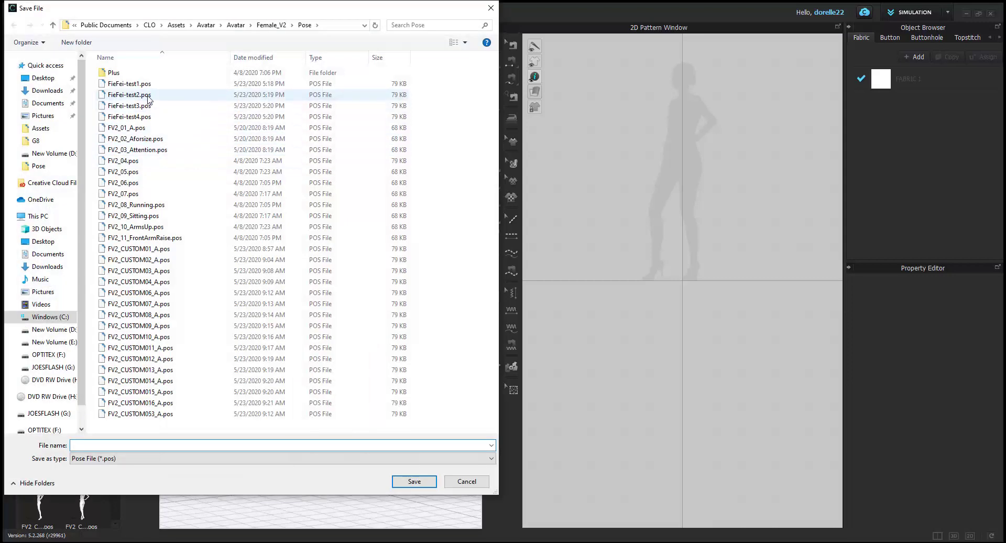
pyautogui.click(130, 95)
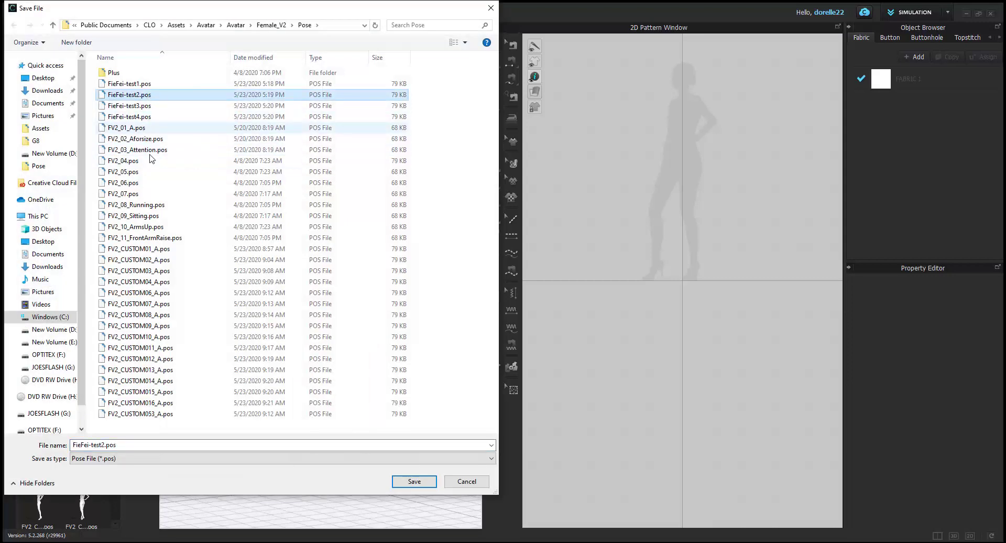
pyautogui.click(103, 444)
pyautogui.press('BackSpace')
pyautogui.write('5')
pyautogui.press('Return')
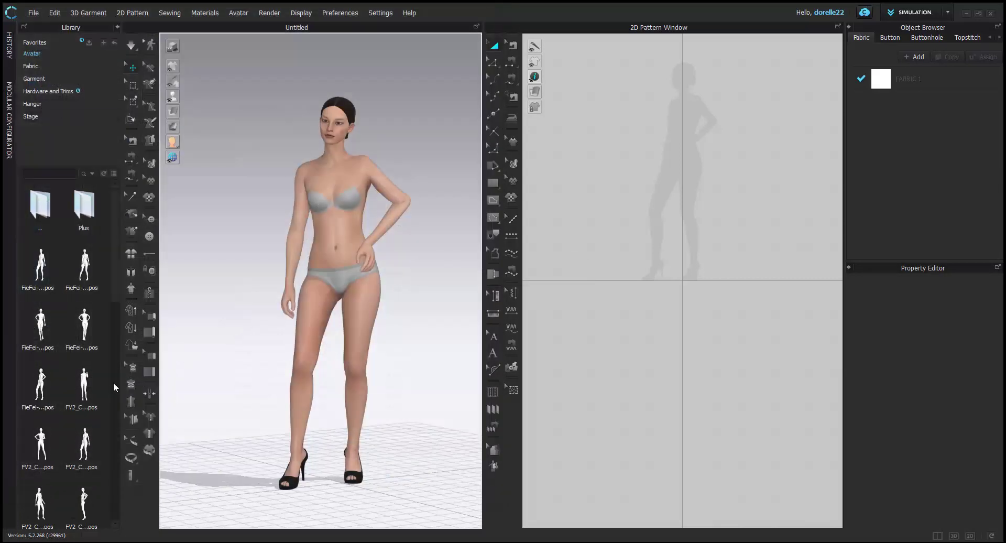
# Preview the saved FieFei-test1 and FieFei-test2 poses on the avatar, using Pose Only and keeping the shoe pose and ground alignment
pyautogui.doubleClick(46, 287)
pyautogui.click(509, 308)
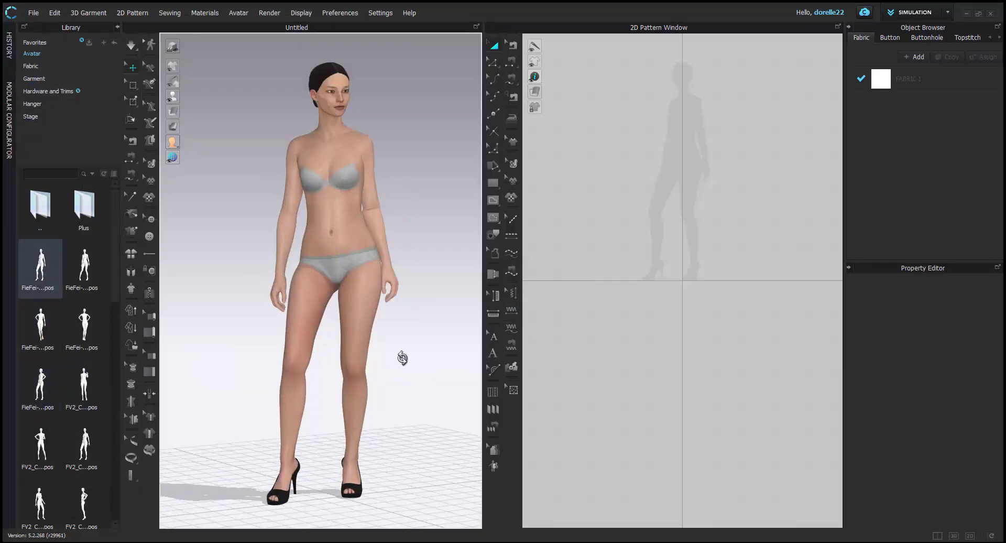
pyautogui.moveTo(404, 355); pyautogui.dragTo(438, 359, button='right')
pyautogui.doubleClick(84, 268)
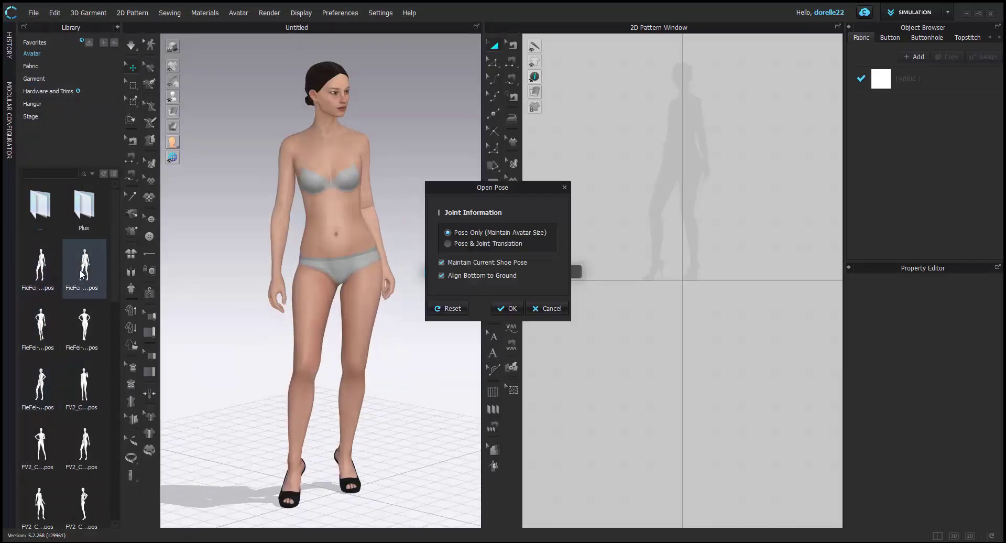
pyautogui.click(507, 308)
pyautogui.moveTo(445, 333); pyautogui.dragTo(356, 325, button='right')
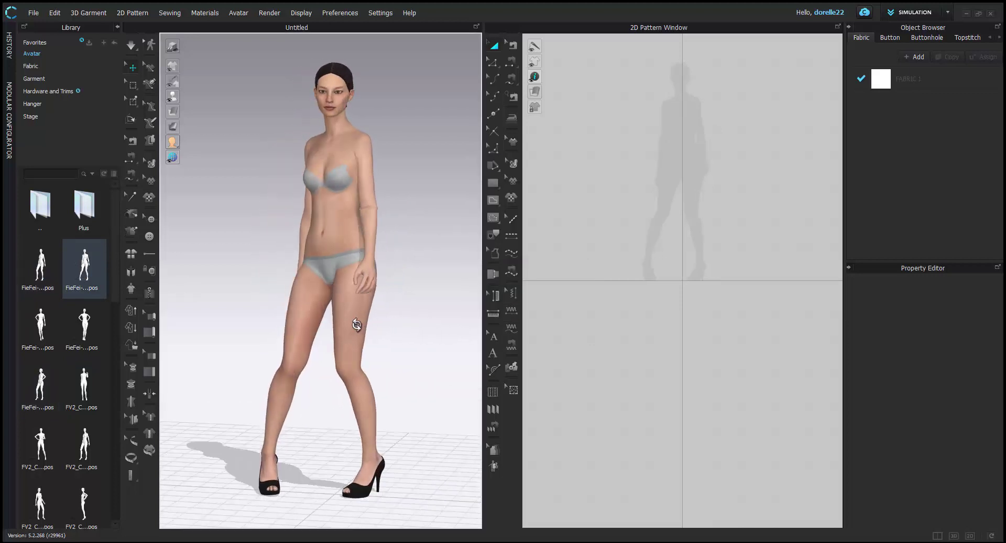
# Go up to the Female_V2 folder and open the FV2_F...avt avatar with the Open load type
pyautogui.doubleClick(35, 209)
pyautogui.scroll(-2, 65, 381)
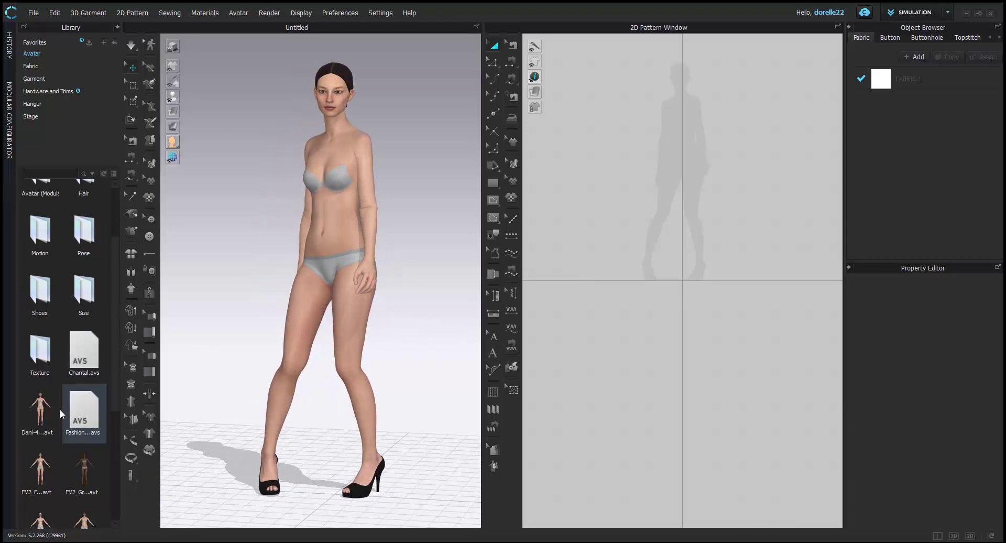
pyautogui.doubleClick(41, 471)
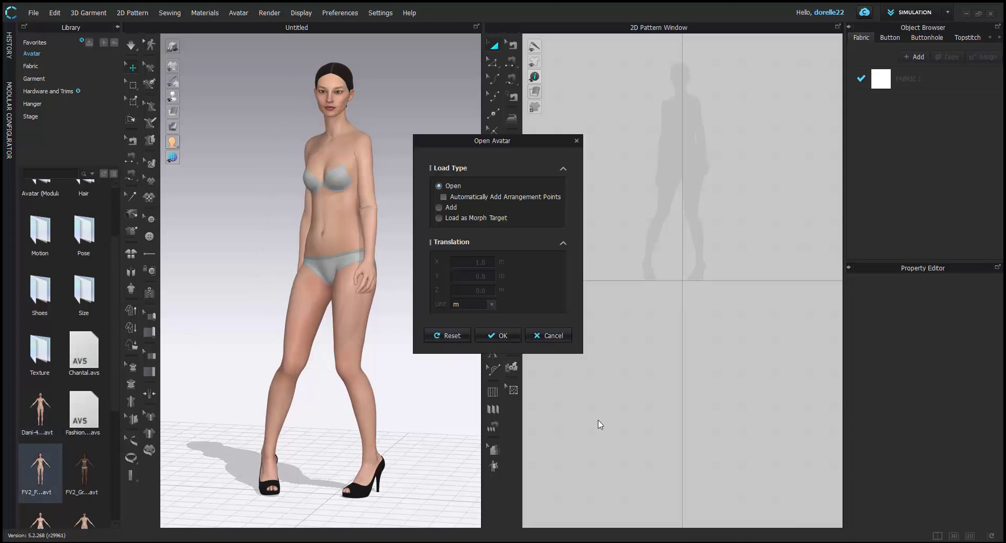
pyautogui.click(509, 335)
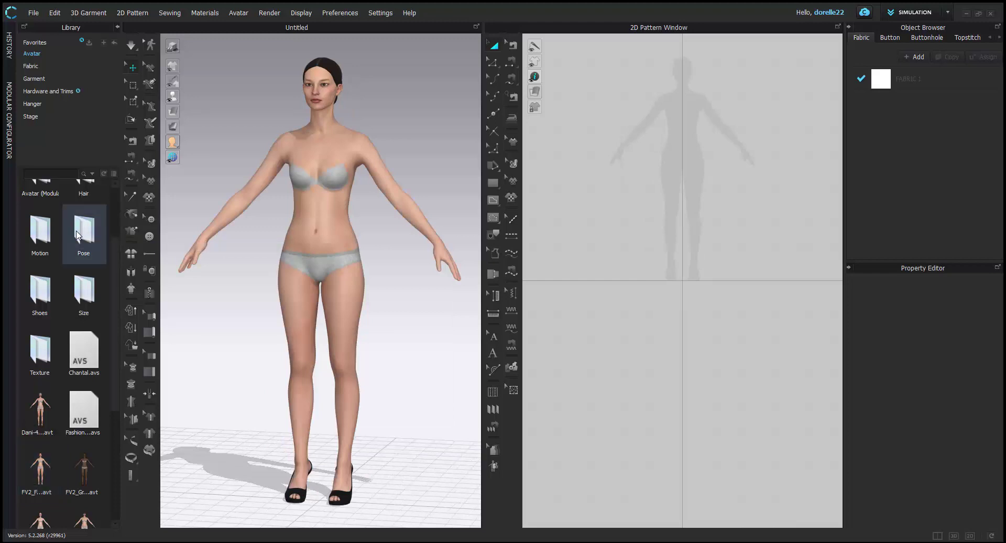
# Apply the saved FieFei-test5 pose to the newly opened avatar with Pose Only joint information
pyautogui.doubleClick(77, 234)
pyautogui.doubleClick(43, 376)
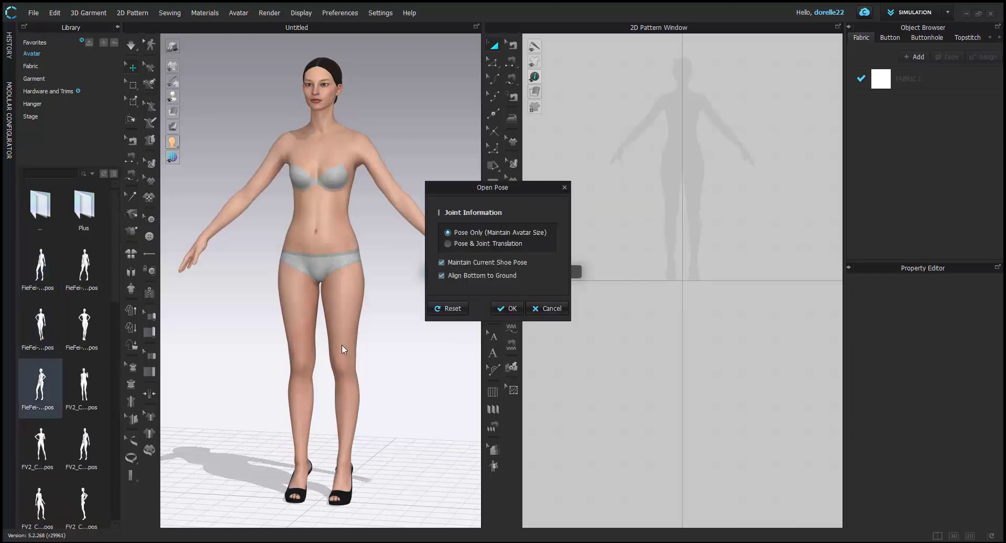
pyautogui.click(509, 309)
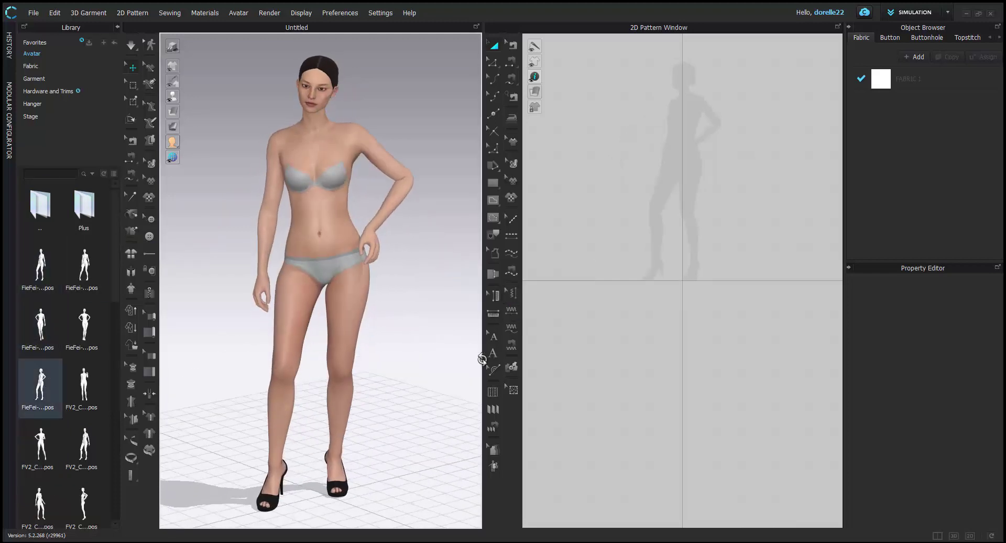
# Preview the saved FieFei-test3 pose and the FieFei-test2 pose on the avatar with Pose Only
pyautogui.doubleClick(52, 328)
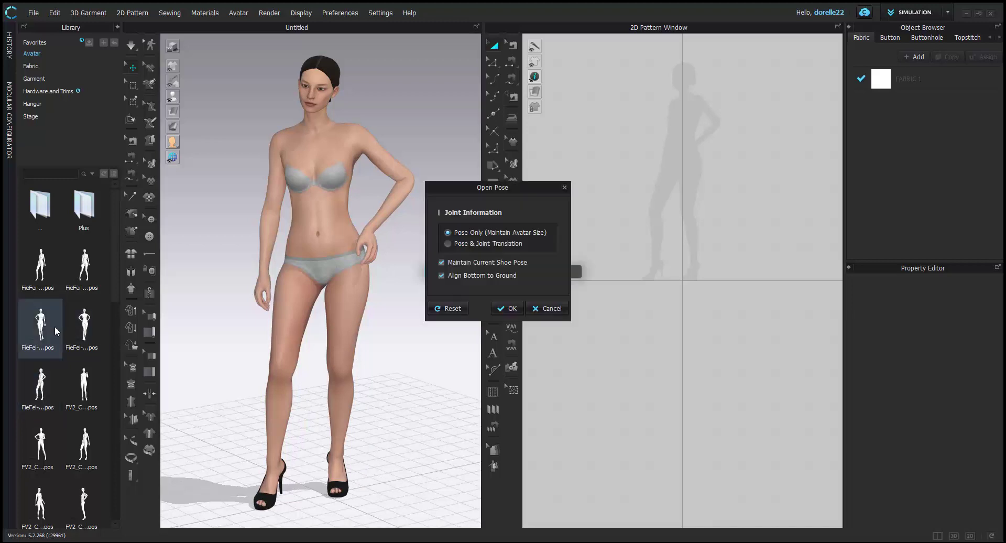
pyautogui.click(507, 308)
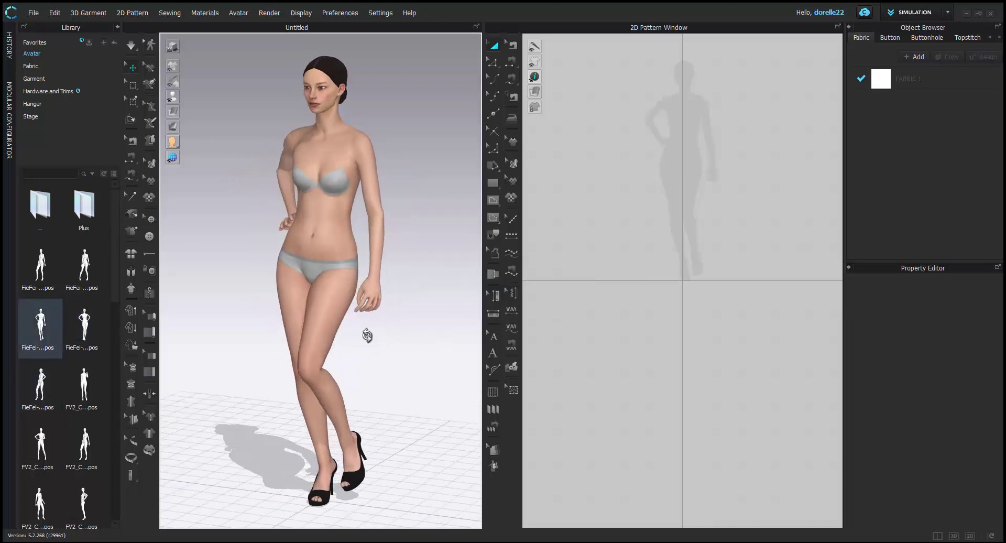
pyautogui.doubleClick(85, 286)
pyautogui.click(507, 308)
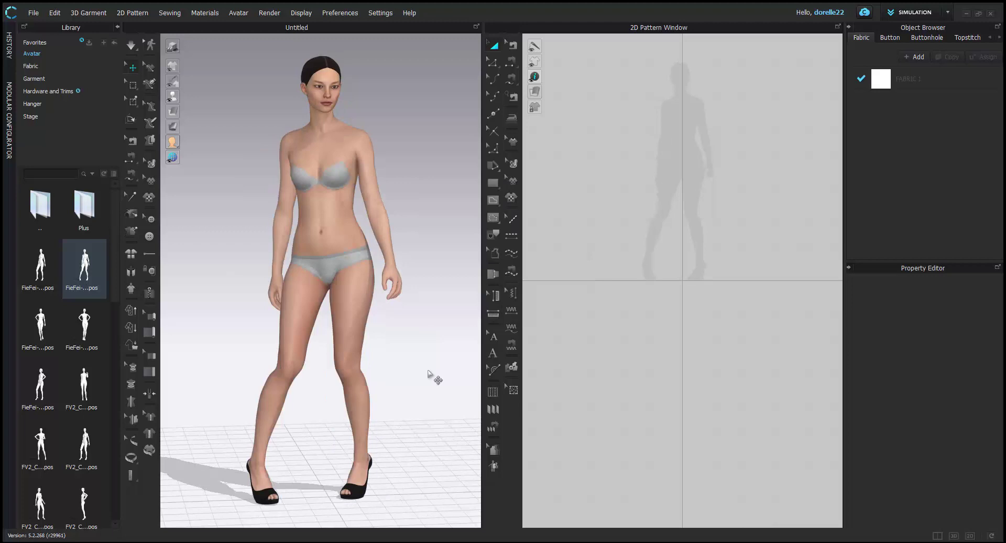
# Apply the FieFei-test4 pose, with both hands on the hips, and inspect the avatar from its right side
pyautogui.doubleClick(83, 325)
pyautogui.click(507, 308)
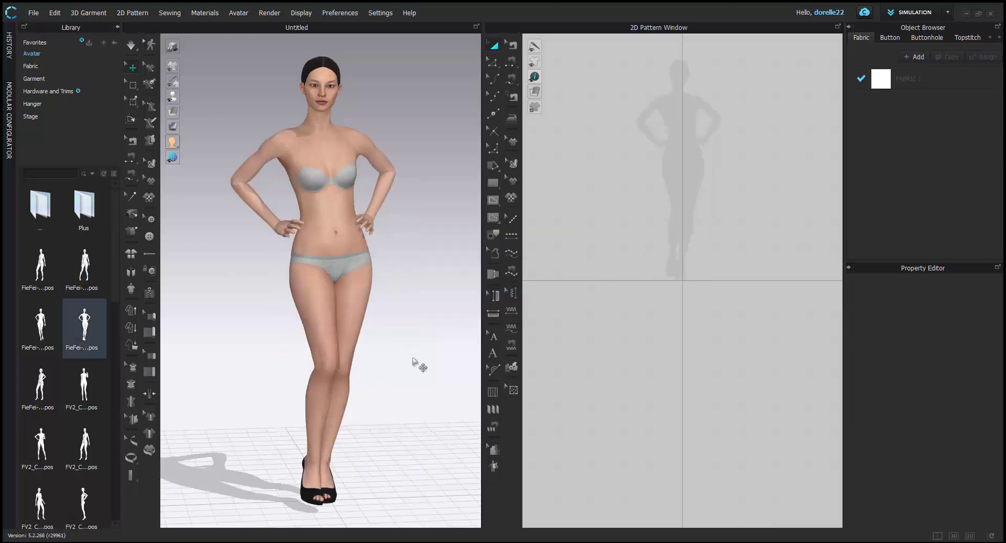
pyautogui.moveTo(408, 362); pyautogui.dragTo(219, 177, button='right')
# Show the X-ray joints, rotate the right shin slightly at the knee, and hide the joints again
pyautogui.moveTo(174, 98)
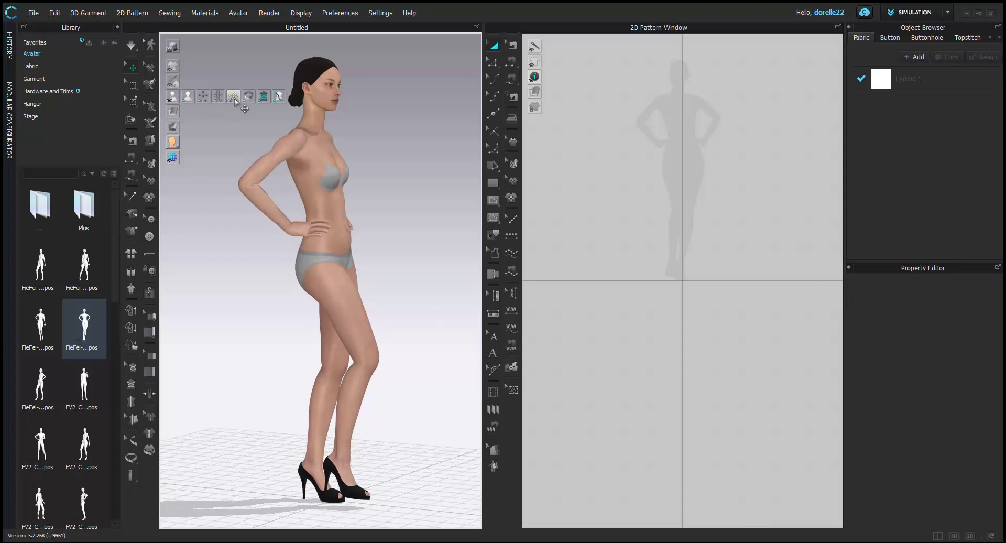
pyautogui.click(234, 97)
pyautogui.click(367, 362)
pyautogui.moveTo(369, 344); pyautogui.dragTo(368, 354)
pyautogui.click(422, 343)
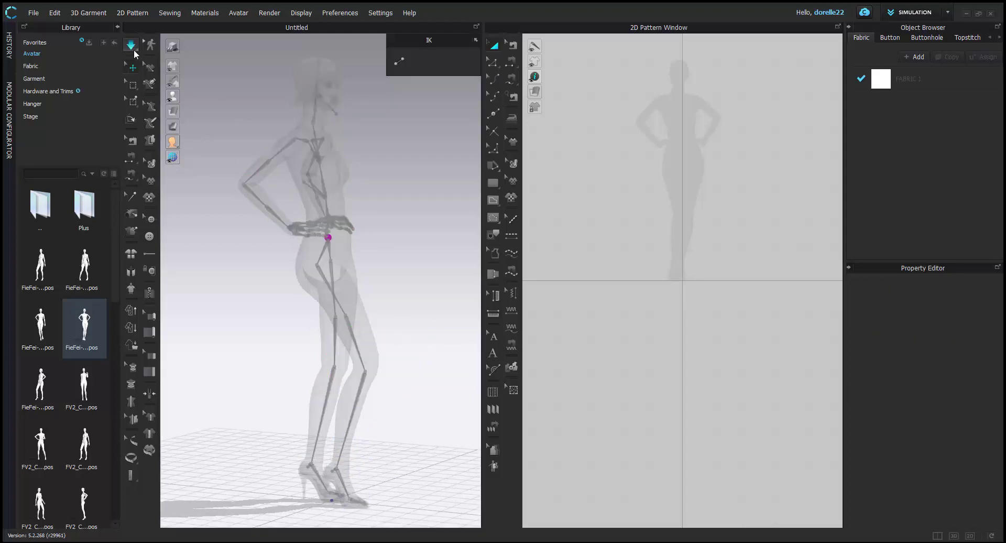
pyautogui.moveTo(174, 98)
pyautogui.click(234, 97)
# Show the X-ray joints again, rotate the right shin to raise the shoe to ground level, and hide the joints
pyautogui.moveTo(381, 295); pyautogui.dragTo(328, 361, button='right')
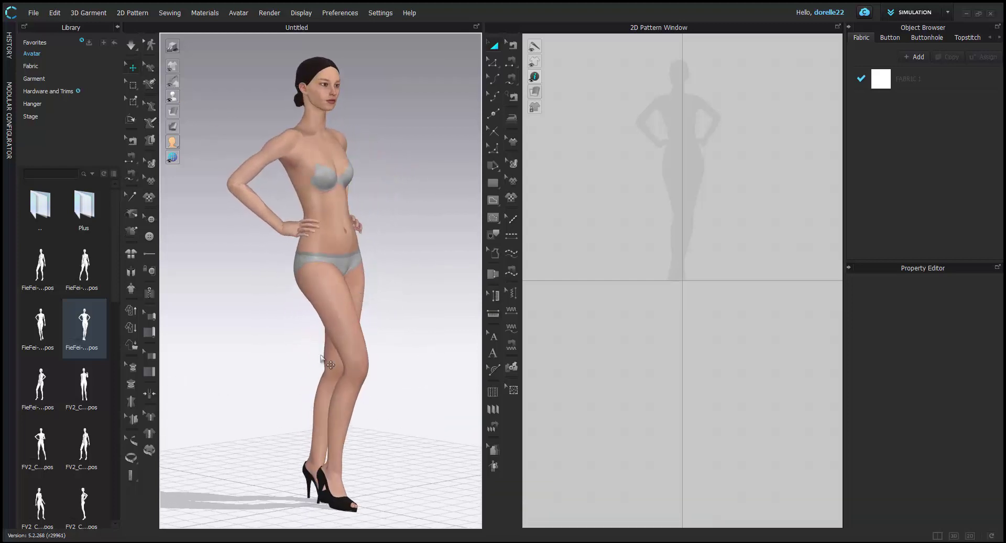
pyautogui.moveTo(329, 435); pyautogui.dragTo(334, 359, button='middle')
pyautogui.moveTo(351, 373); pyautogui.dragTo(395, 362, button='right')
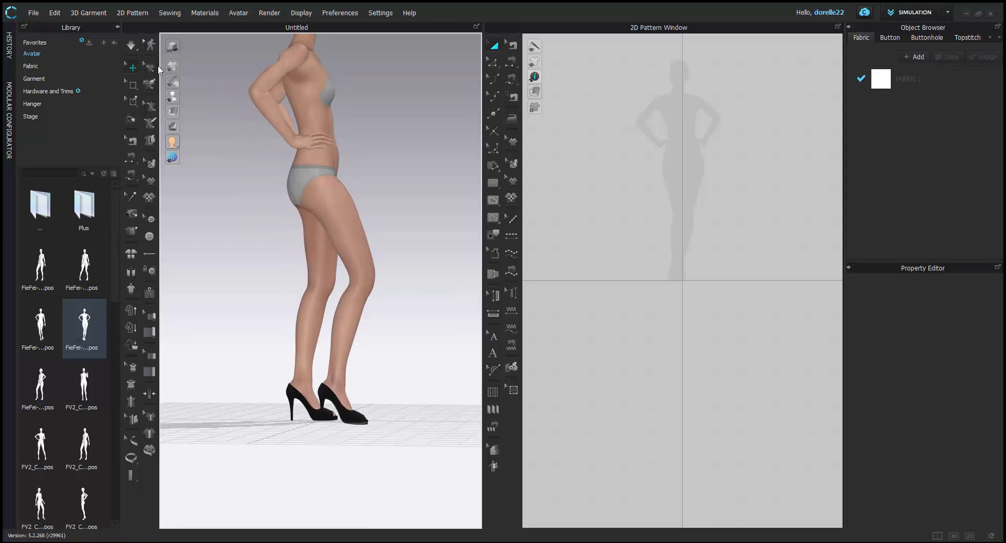
pyautogui.scroll(5, 300, 281)
pyautogui.moveTo(300, 280); pyautogui.dragTo(297, 229, button='middle')
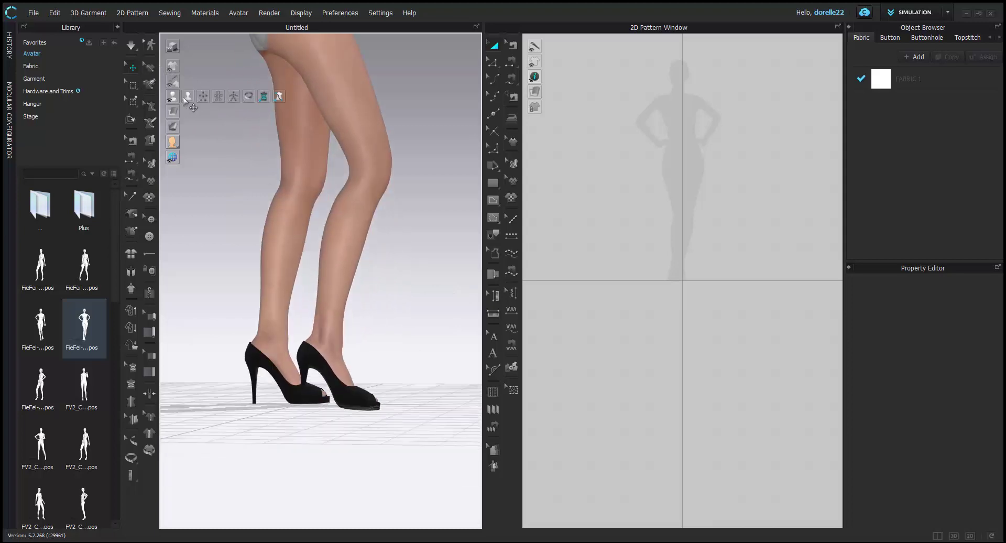
pyautogui.click(186, 96)
pyautogui.click(369, 184)
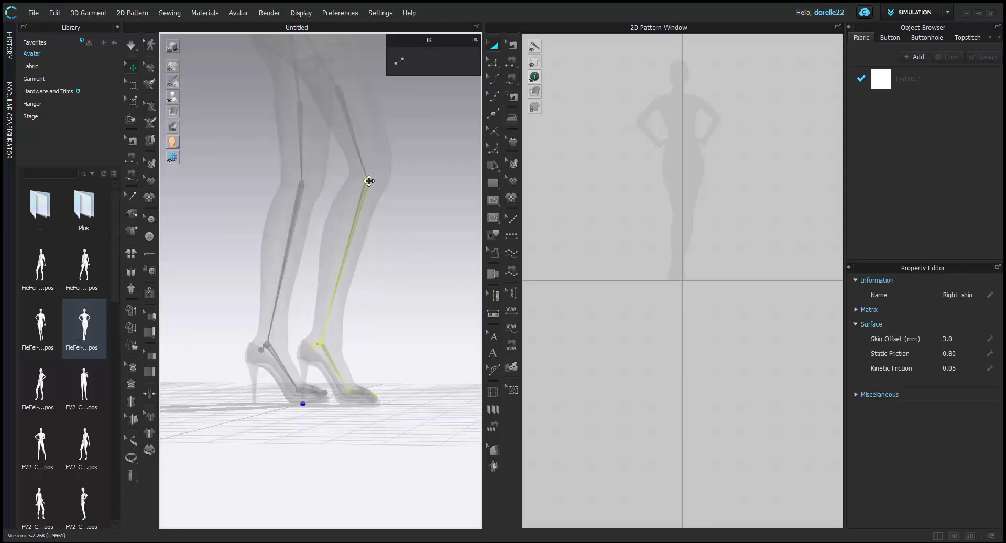
pyautogui.click(431, 267)
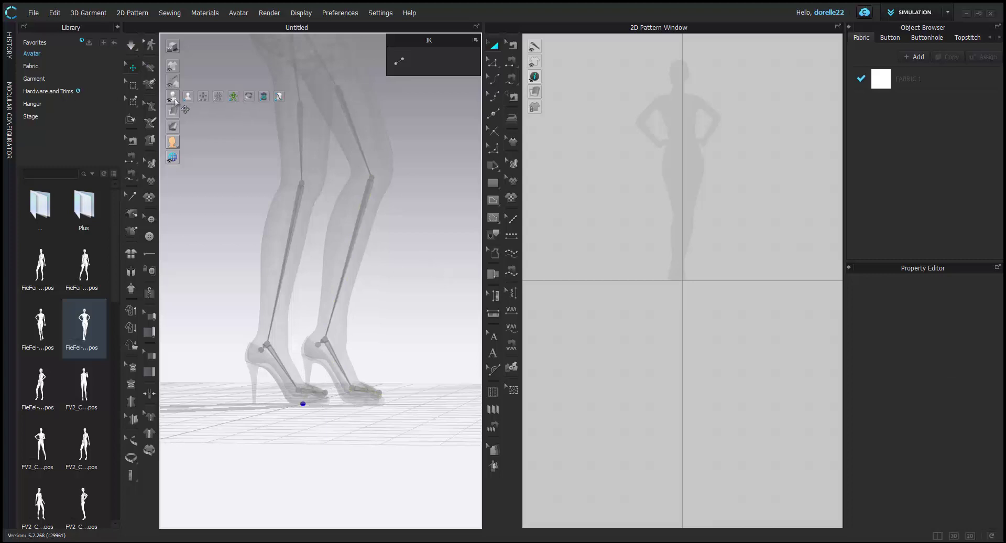
pyautogui.click(278, 97)
# Inspect the corrected hands-on-hips pose from the front, checking the feet and the whole figure
pyautogui.moveTo(439, 343); pyautogui.dragTo(325, 363, button='right')
pyautogui.scroll(-3, 324, 363)
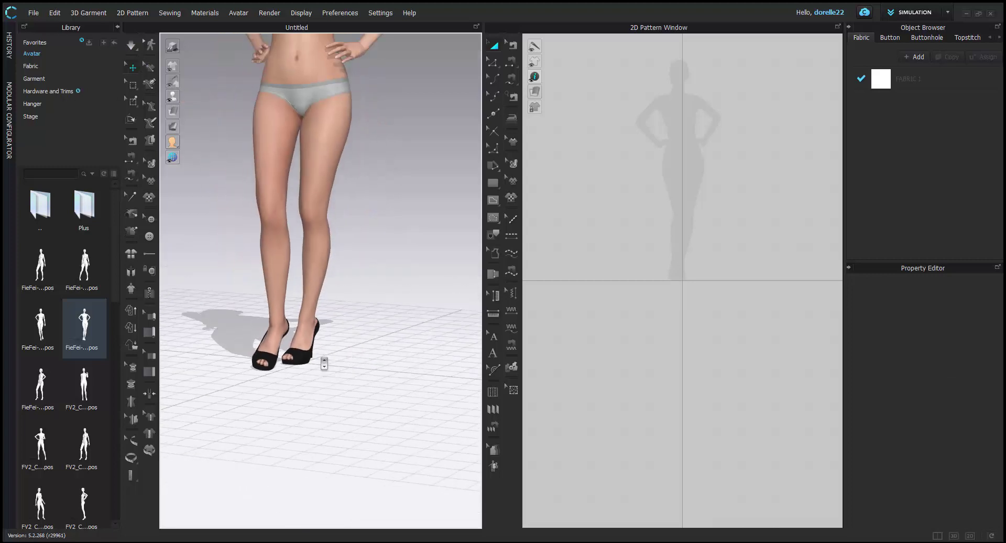
pyautogui.scroll(-3, 325, 363)
pyautogui.moveTo(347, 332); pyautogui.dragTo(400, 352, button='right')
pyautogui.moveTo(412, 203); pyautogui.dragTo(414, 303, button='middle')
pyautogui.scroll(2, 414, 304)
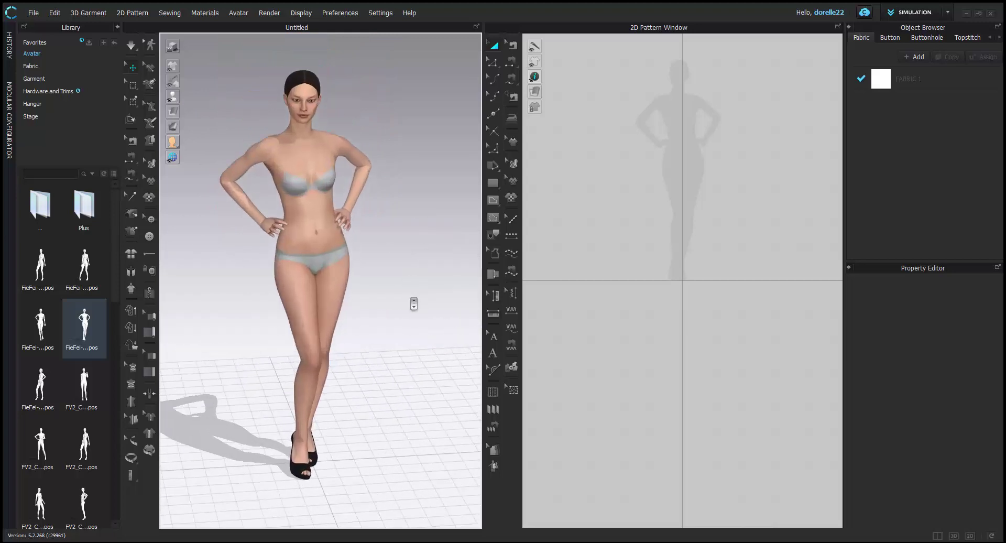
pyautogui.scroll(2, 413, 303)
pyautogui.moveTo(411, 297); pyautogui.dragTo(394, 293, button='right')
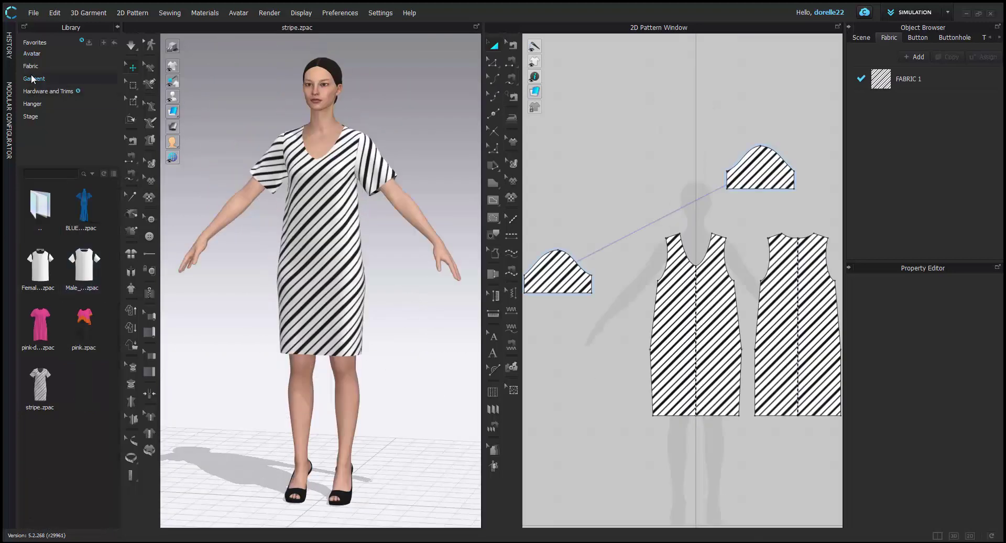
# Apply the FieFei-test4 pose from the Female_V2 poses to the avatar wearing the striped dress, with Pose Only
pyautogui.doubleClick(32, 57)
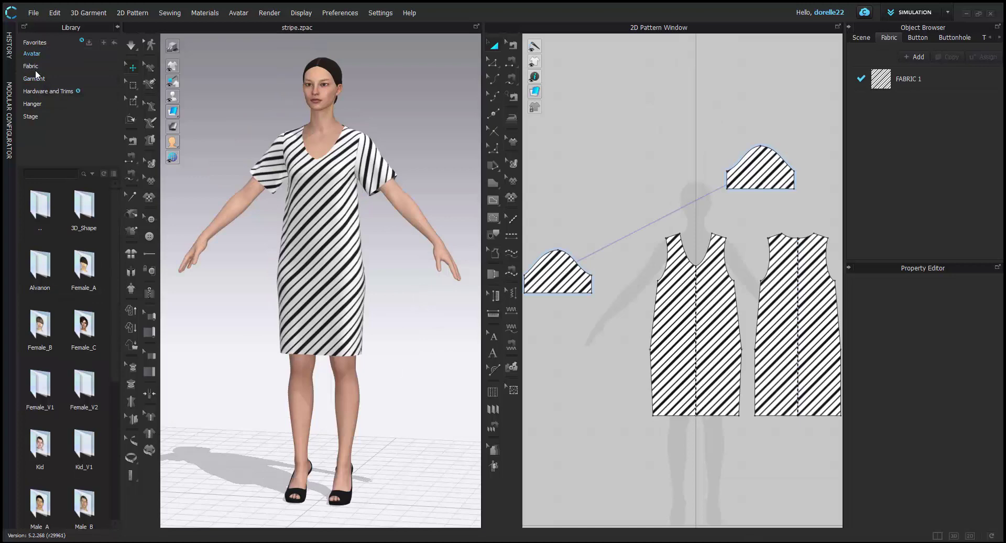
pyautogui.doubleClick(85, 396)
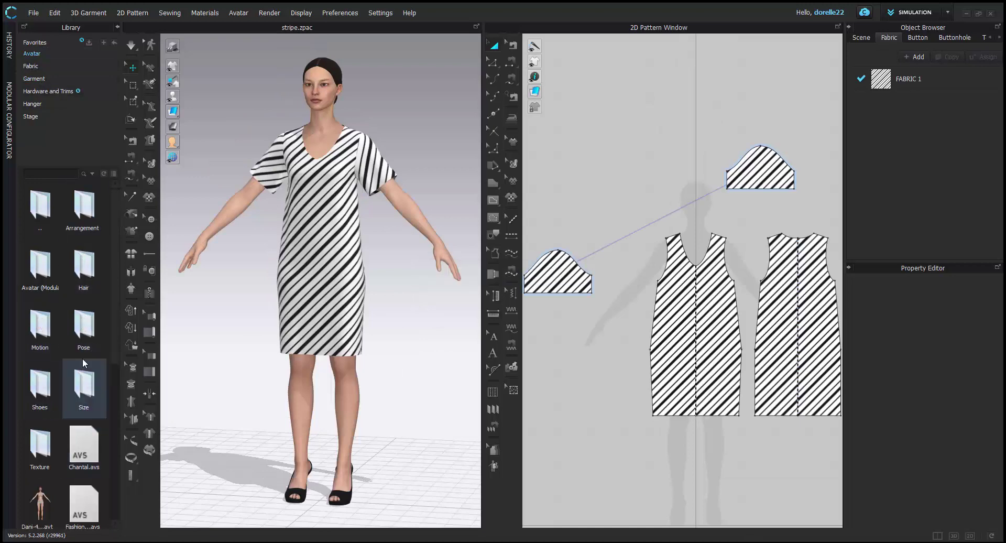
pyautogui.doubleClick(82, 338)
pyautogui.doubleClick(85, 321)
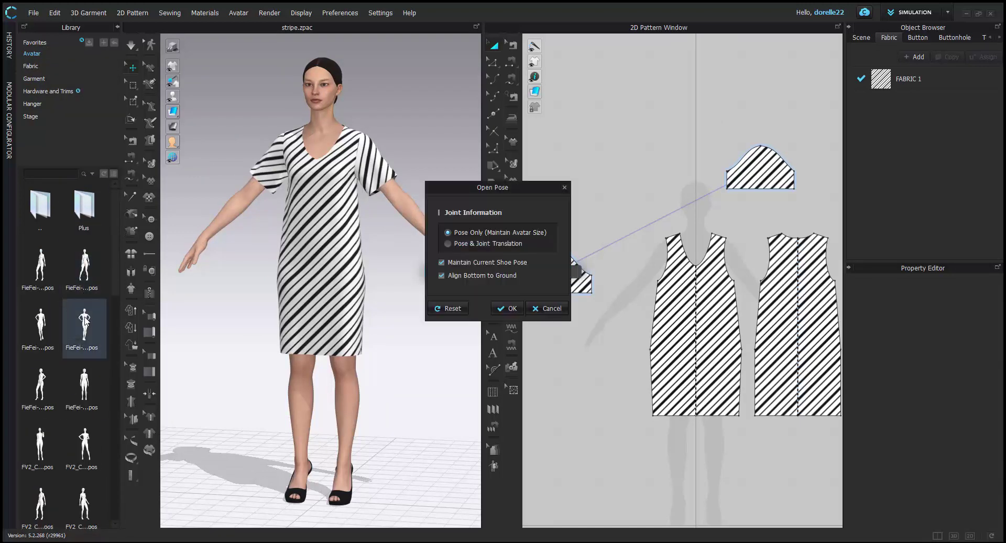
pyautogui.click(515, 490)
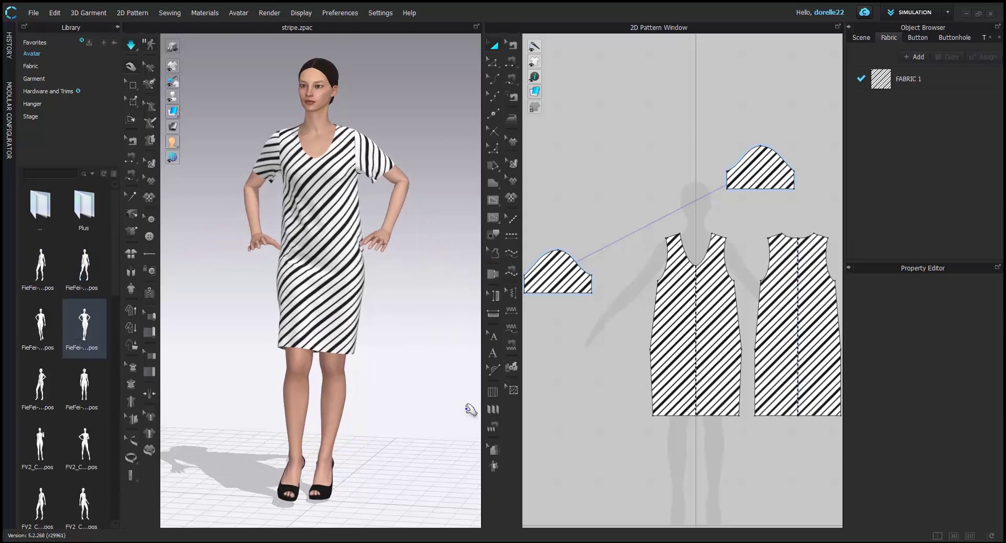
# Apply the FieFei pose standing with both arms lowered, using Pose Only, and tug the dress into place at the back
pyautogui.moveTo(430, 411); pyautogui.dragTo(258, 400, button='right')
pyautogui.doubleClick(83, 387)
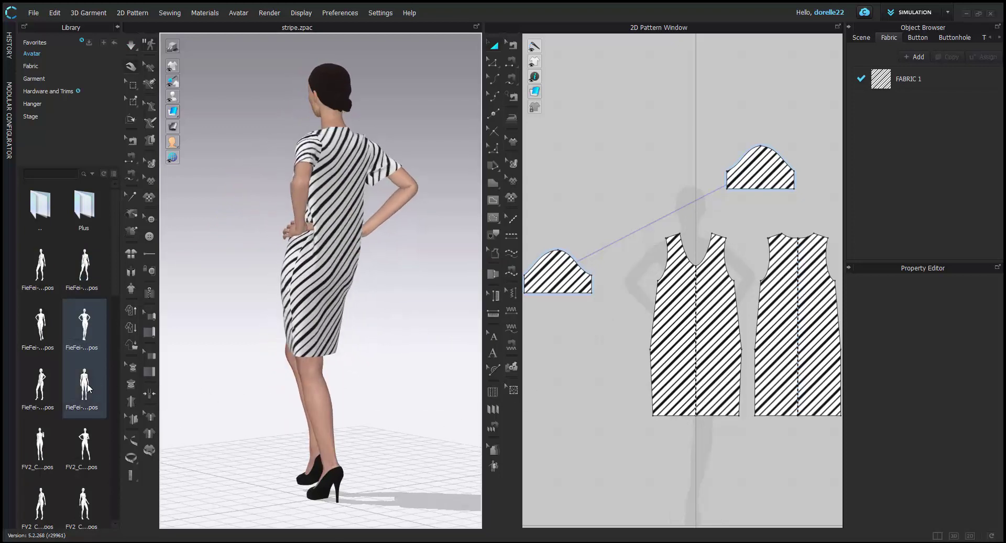
pyautogui.click(521, 308)
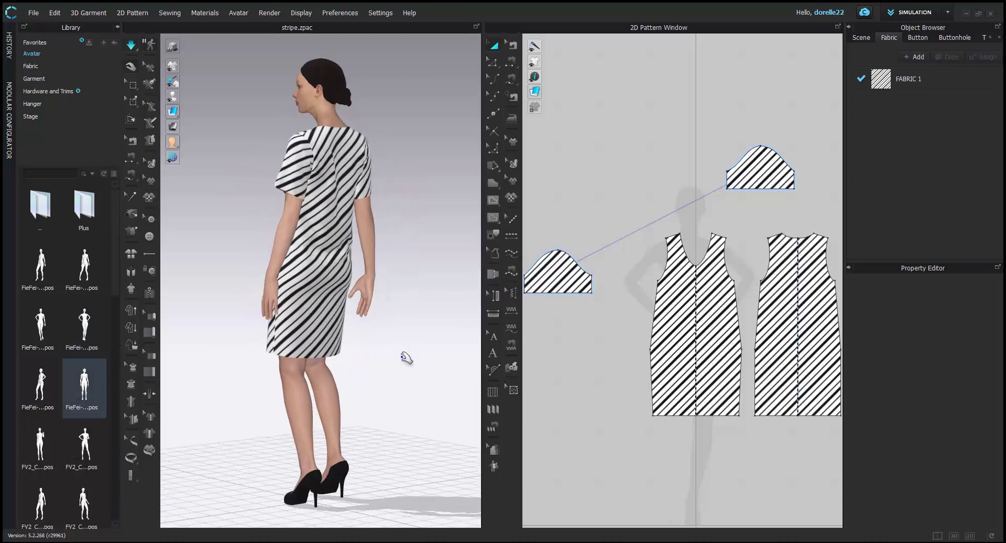
pyautogui.moveTo(409, 357)
pyautogui.mouseDown(button='right')
pyautogui.moveTo(433, 419)
pyautogui.moveTo(485, 371)
pyautogui.moveTo(390, 351)
pyautogui.mouseUp(button='right')
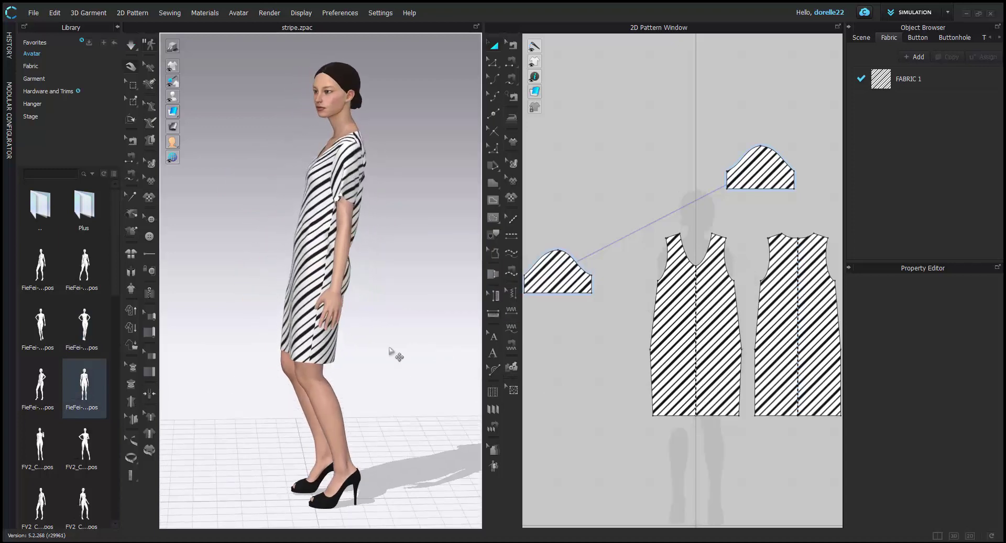
pyautogui.click(356, 285)
pyautogui.click(395, 259)
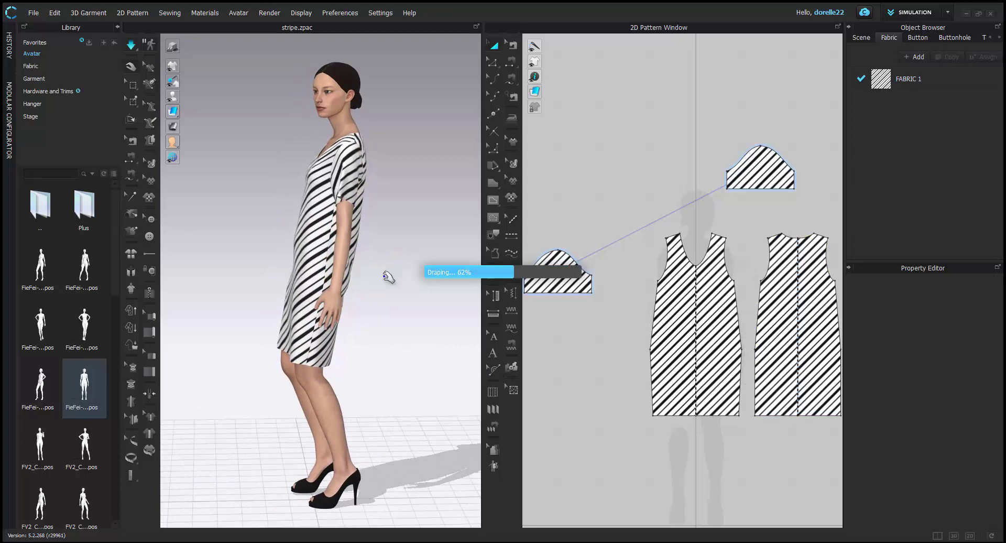
pyautogui.moveTo(386, 276)
pyautogui.mouseDown(button='right')
pyautogui.moveTo(413, 270)
pyautogui.moveTo(385, 271)
pyautogui.mouseUp(button='right')
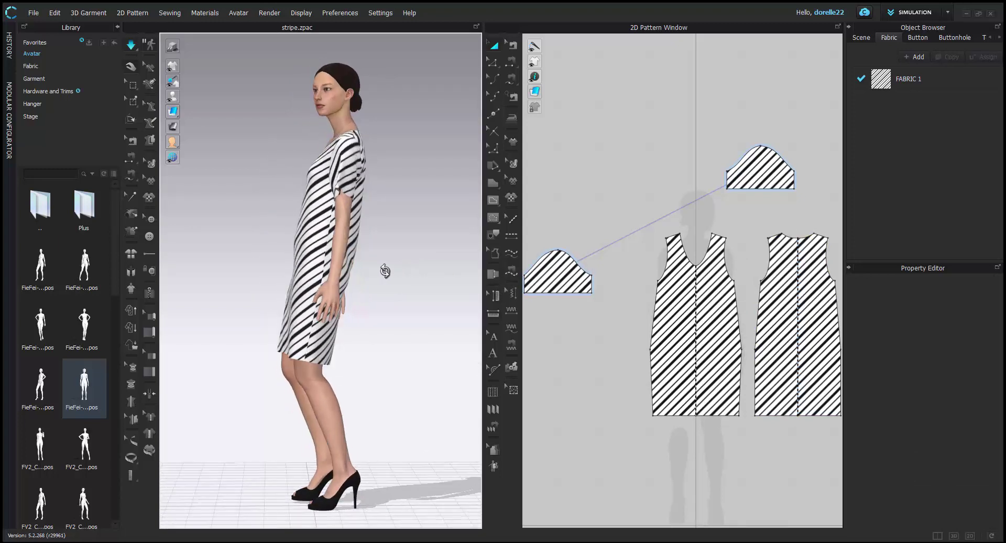
# Apply the FV2_C pose with one hand raised to the shoulder, using Pose Only, and adjust the dress front on the avatar
pyautogui.doubleClick(40, 445)
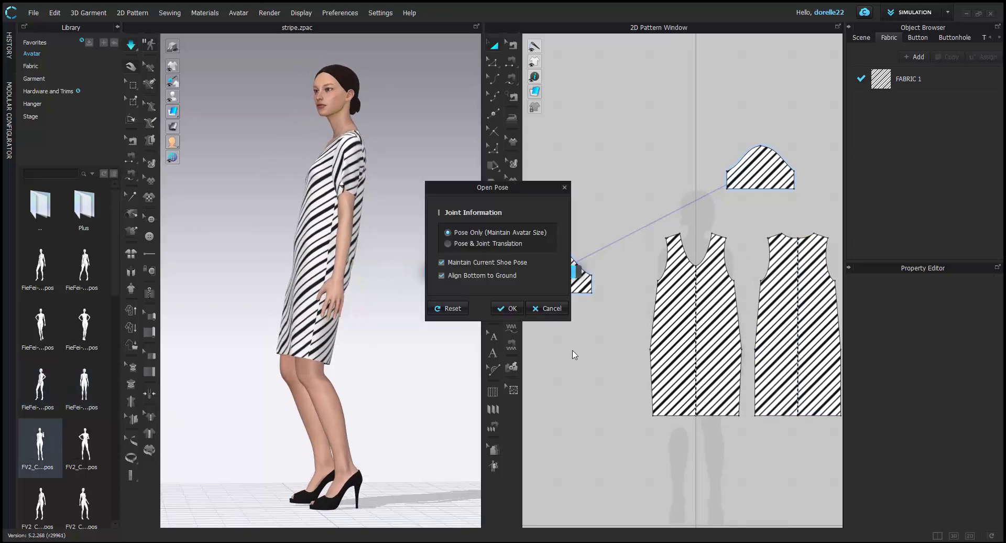
pyautogui.click(506, 308)
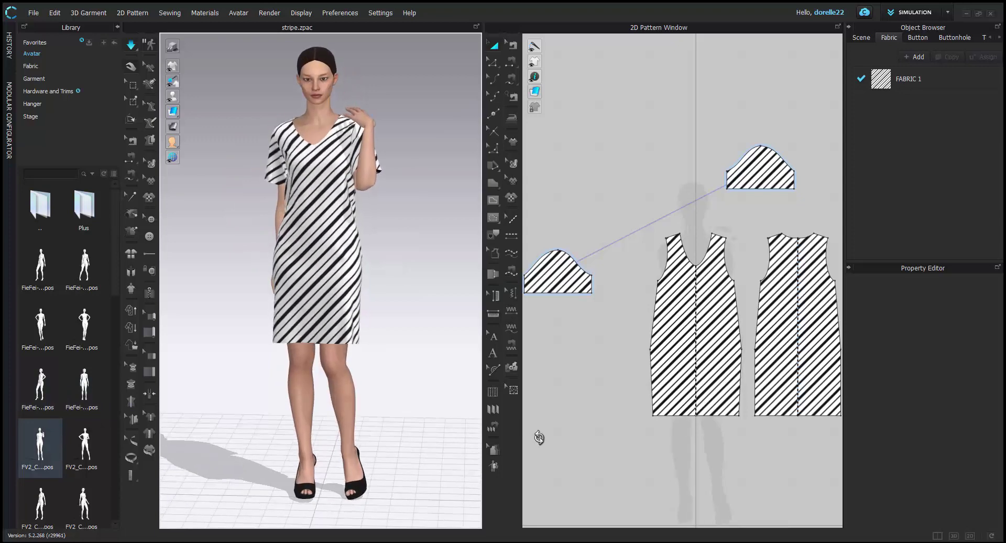
pyautogui.click(313, 192)
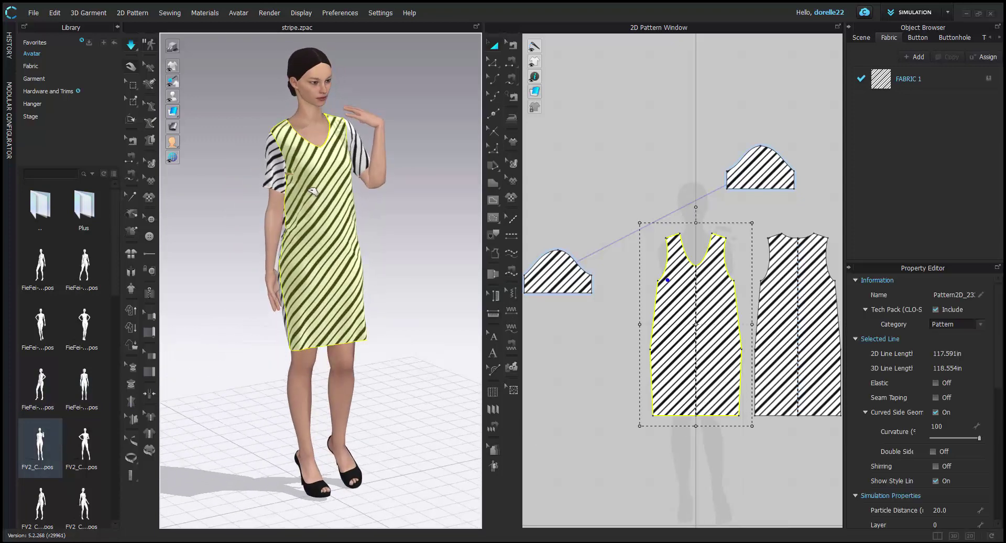
pyautogui.click(378, 254)
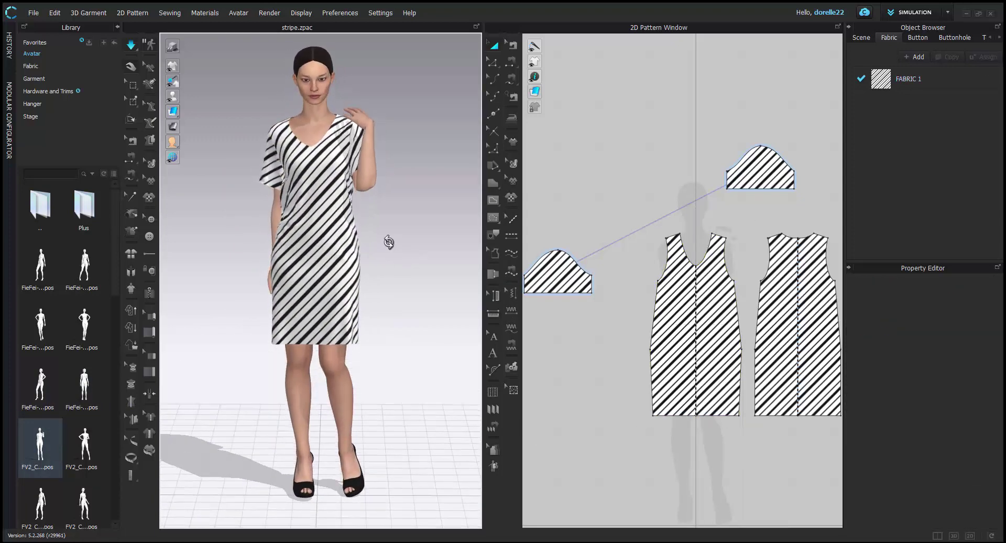
# Apply the FV2_C pose with one hand on the hip, using Pose Only, and pull the front hem of the dress down
pyautogui.doubleClick(85, 445)
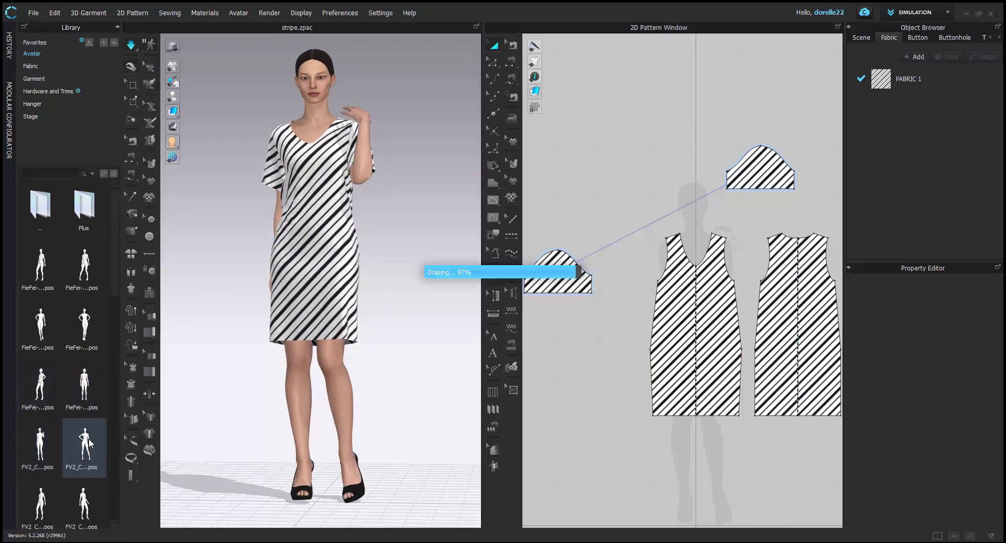
pyautogui.click(504, 308)
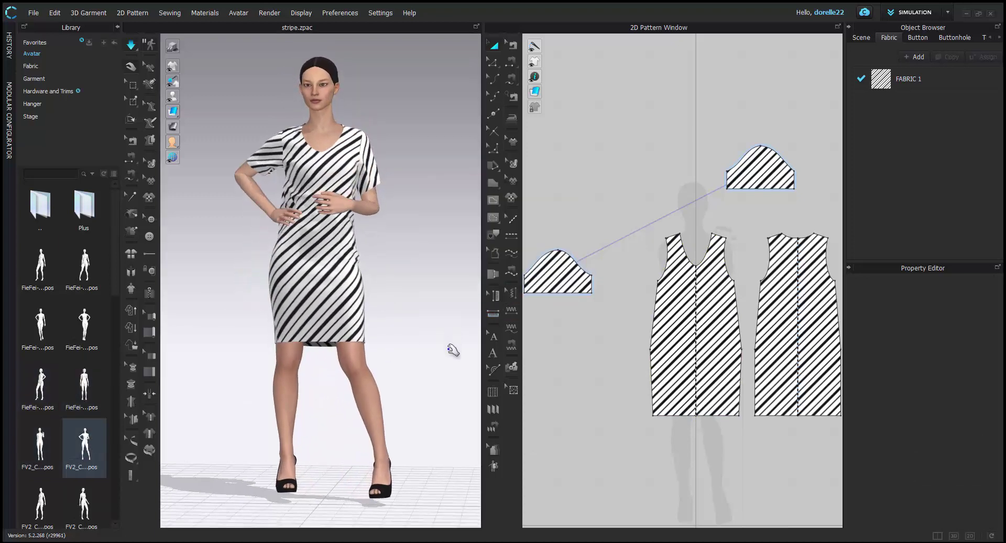
pyautogui.moveTo(361, 345); pyautogui.dragTo(382, 372)
pyautogui.moveTo(398, 341); pyautogui.dragTo(298, 335, button='right')
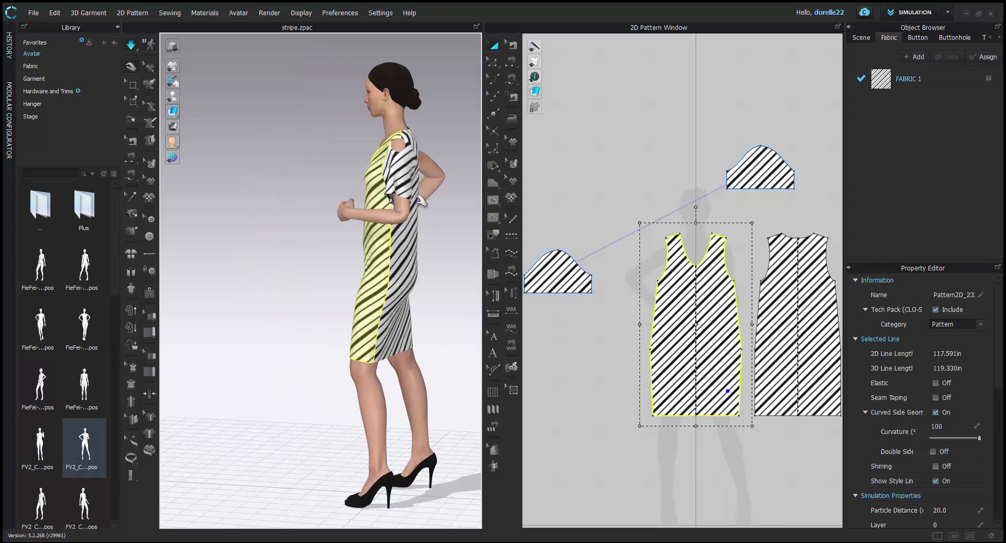
# Pull both dress sleeves into place over the avatar's shoulders and upper arms, checking them from front and back
pyautogui.moveTo(388, 174); pyautogui.dragTo(318, 172)
pyautogui.moveTo(419, 196); pyautogui.dragTo(543, 180, button='right')
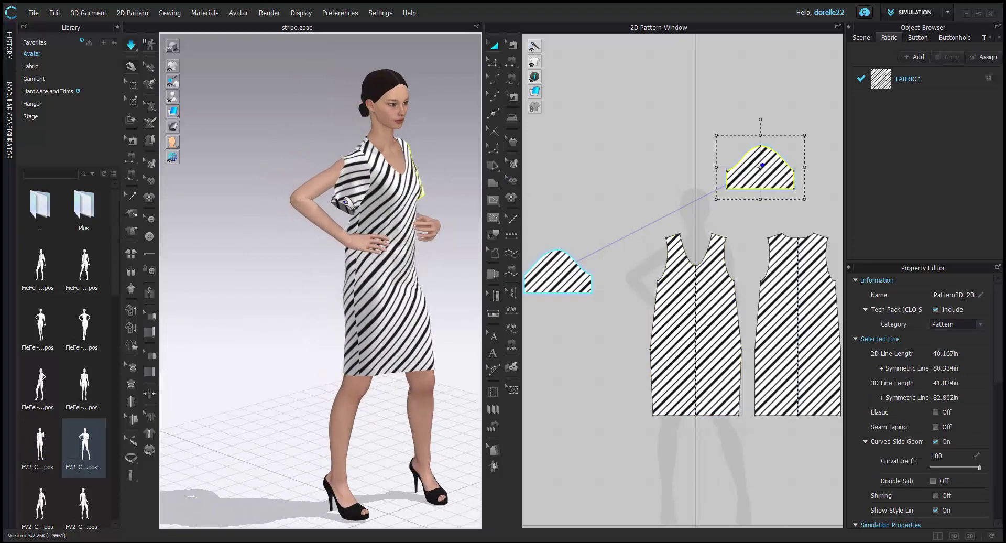
pyautogui.moveTo(343, 184); pyautogui.dragTo(297, 152)
pyautogui.moveTo(300, 152); pyautogui.dragTo(338, 179, button='right')
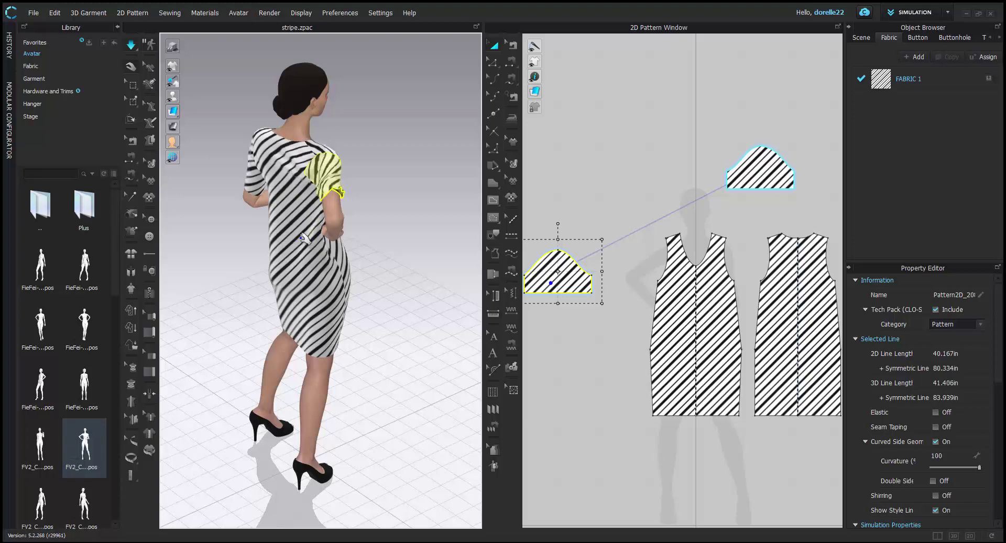
pyautogui.moveTo(302, 238); pyautogui.dragTo(393, 189, button='right')
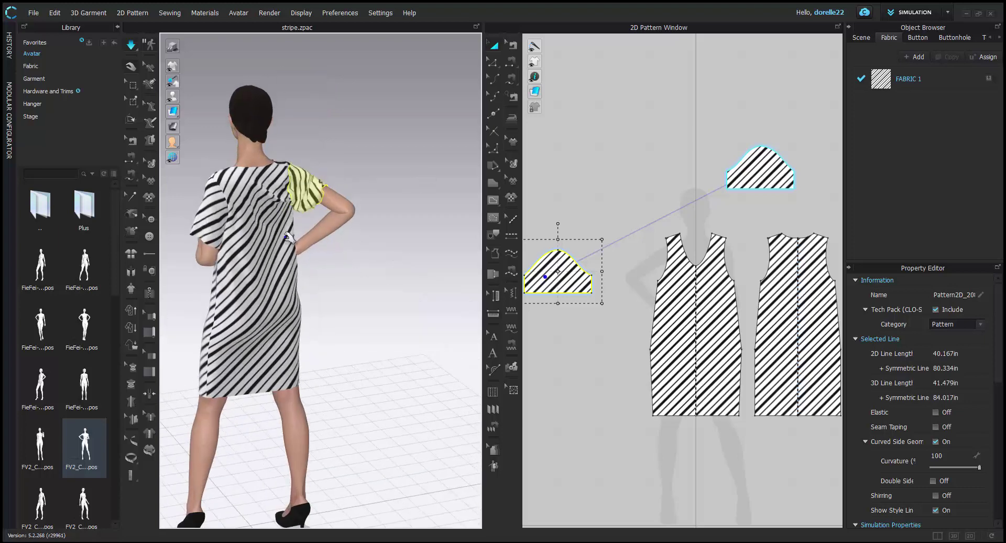
pyautogui.click(366, 191)
pyautogui.moveTo(365, 191); pyautogui.dragTo(321, 271, button='right')
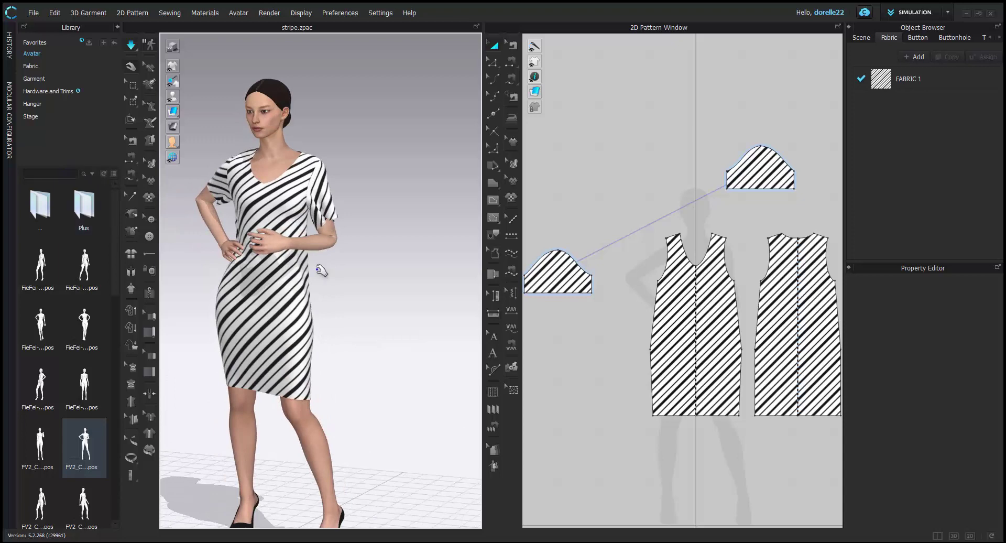
# Adjust the upper front of the dress and the sleeve over the hand-on-hip arm, working from front and back
pyautogui.click(322, 190)
pyautogui.click(255, 190)
pyautogui.moveTo(378, 158); pyautogui.dragTo(177, 186, button='right')
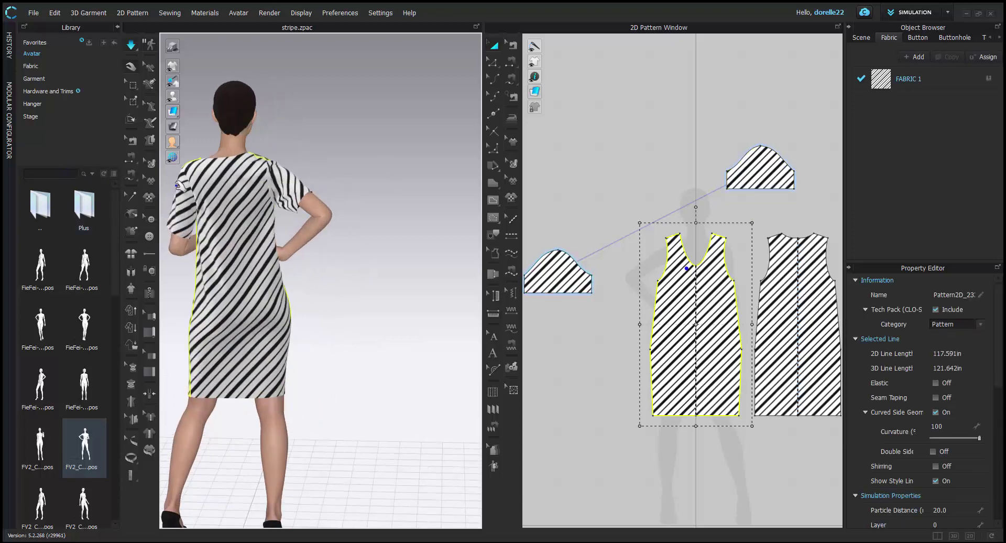
pyautogui.click(220, 236)
pyautogui.click(306, 199)
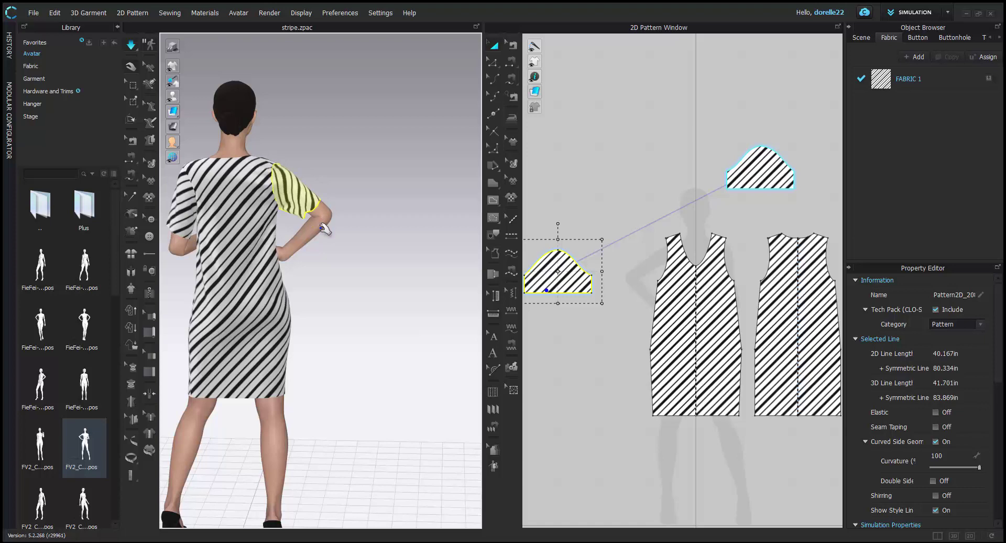
pyautogui.click(387, 207)
pyautogui.moveTo(386, 208); pyautogui.dragTo(339, 233, button='right')
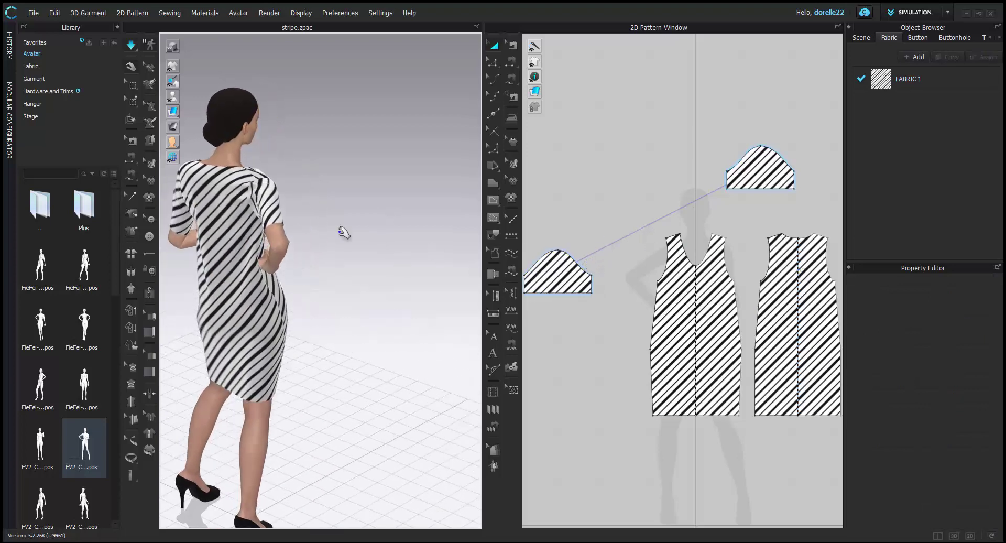
# Pull the back piece of the dress sideways near the hand on the hip so the fabric settles around it
pyautogui.click(207, 293)
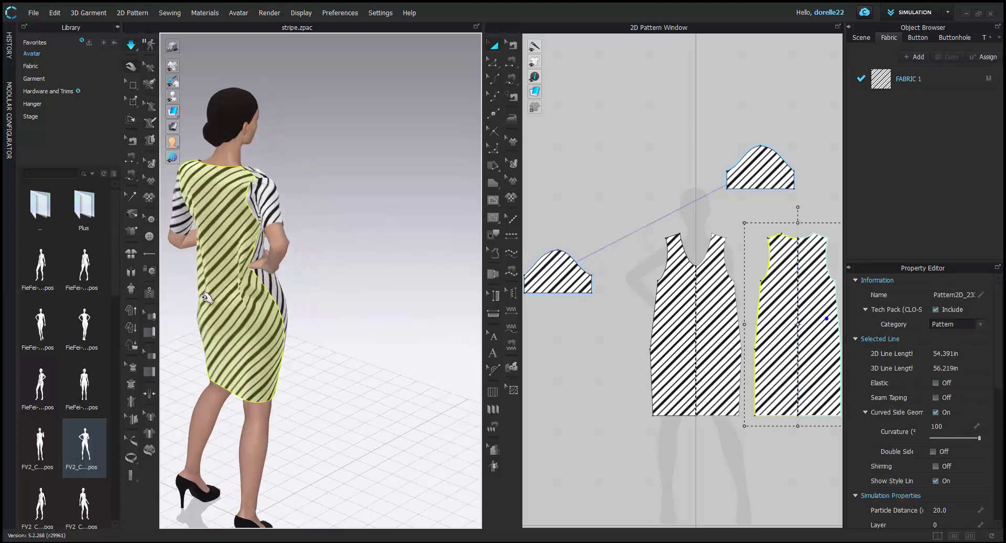
pyautogui.moveTo(207, 299); pyautogui.dragTo(270, 292)
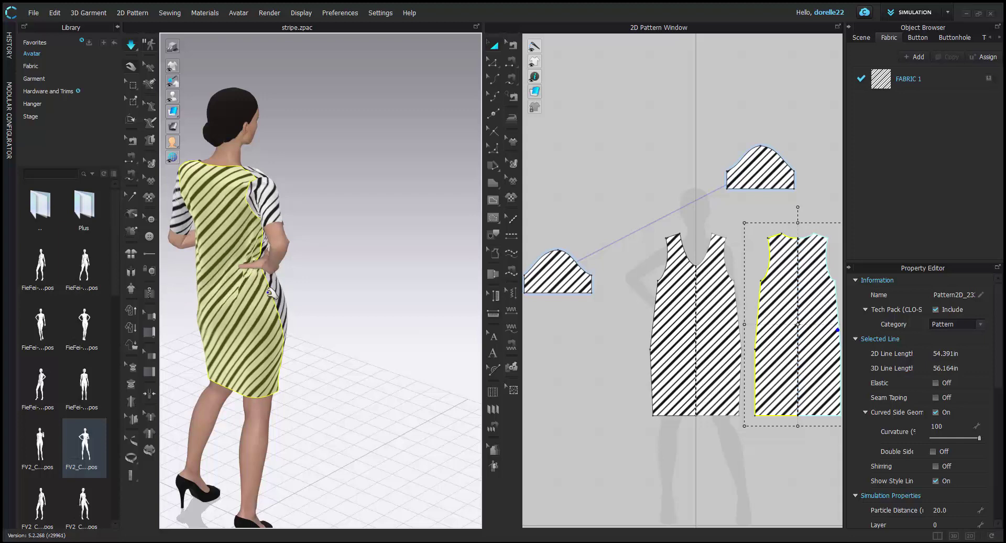
pyautogui.click(336, 291)
pyautogui.moveTo(338, 290); pyautogui.dragTo(176, 275, button='right')
pyautogui.moveTo(336, 275); pyautogui.dragTo(422, 257, button='middle')
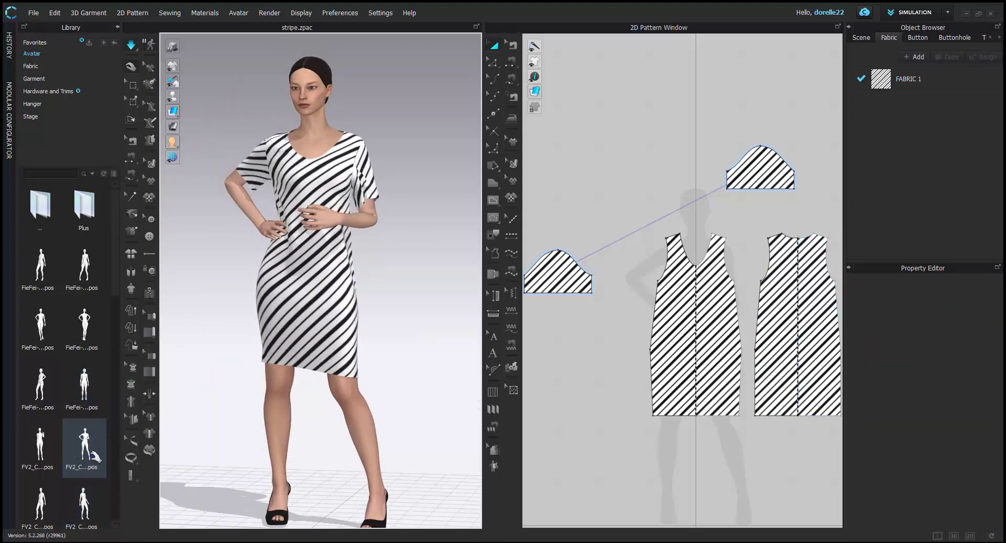
# Apply the FV2_C walking pose with both arms down, using Pose Only, and pull the dress up over the shoulders
pyautogui.moveTo(84, 500); pyautogui.dragTo(584, 269)
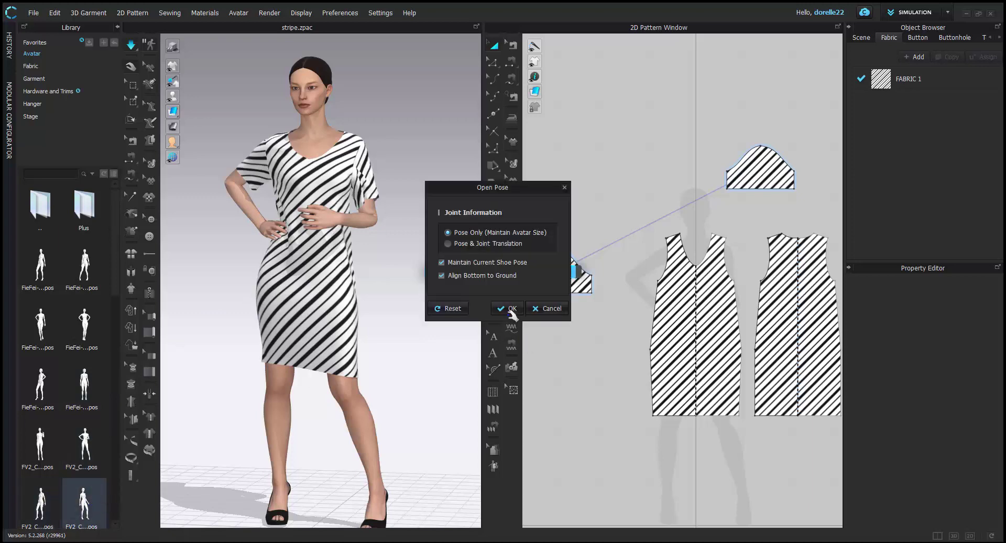
pyautogui.click(513, 313)
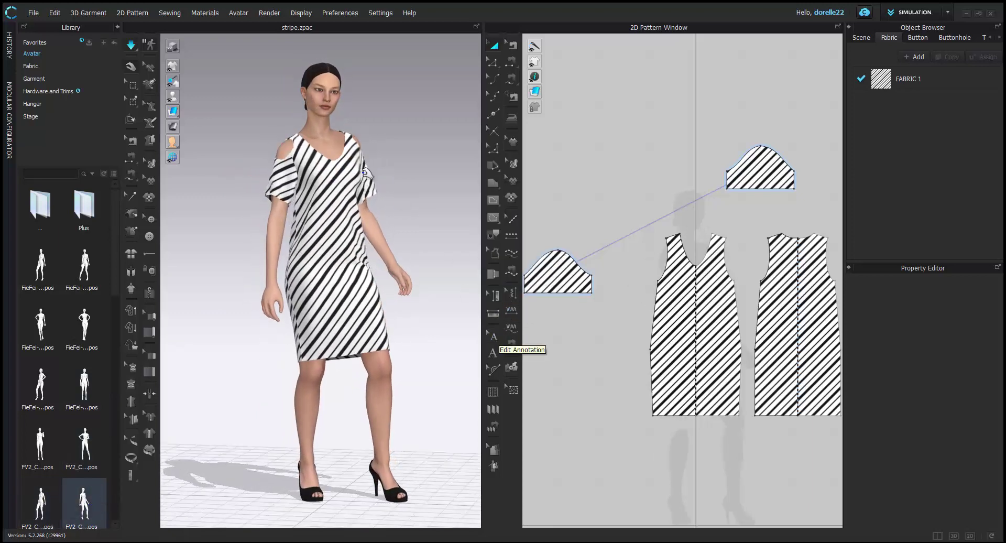
pyautogui.click(359, 142)
pyautogui.click(410, 186)
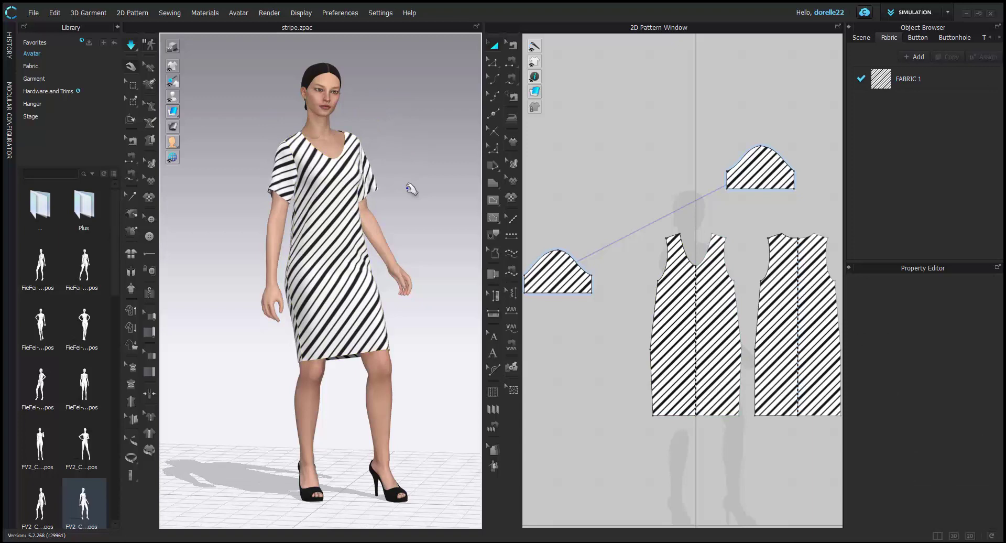
# Adjust the front piece of the dress in the walking pose and check the drape from several sides
pyautogui.moveTo(411, 186); pyautogui.dragTo(388, 186, button='right')
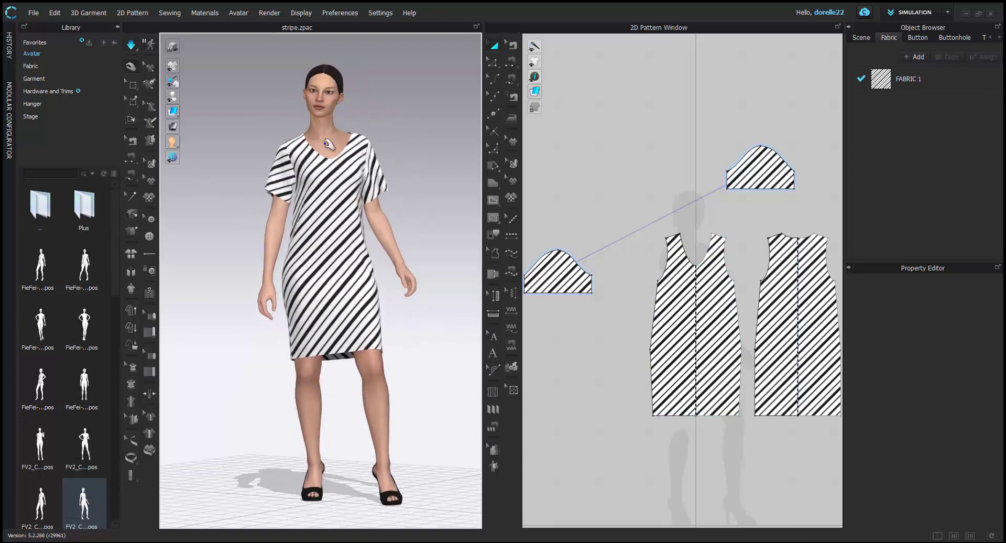
pyautogui.click(373, 137)
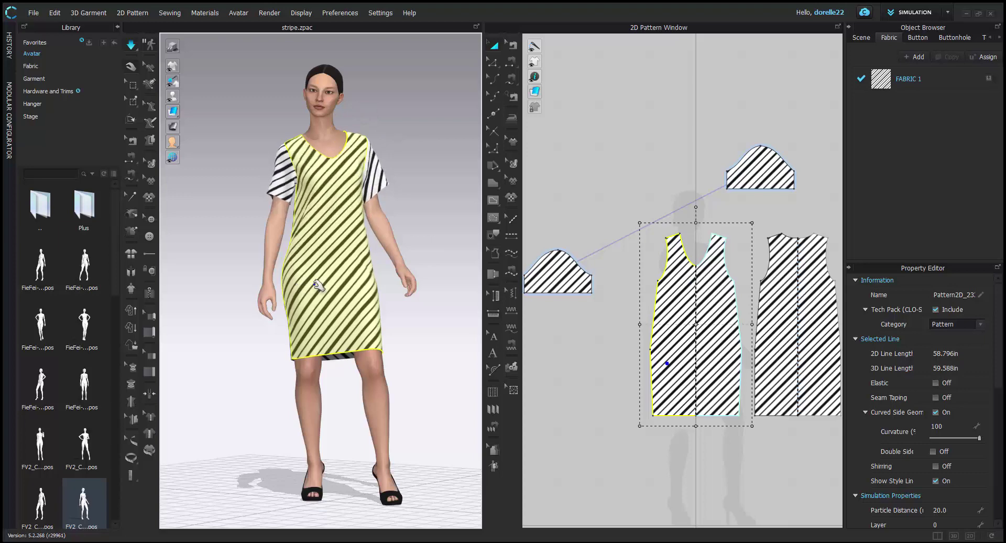
pyautogui.click(404, 343)
pyautogui.moveTo(404, 343); pyautogui.dragTo(519, 313, button='right')
pyautogui.moveTo(408, 333); pyautogui.dragTo(372, 328, button='right')
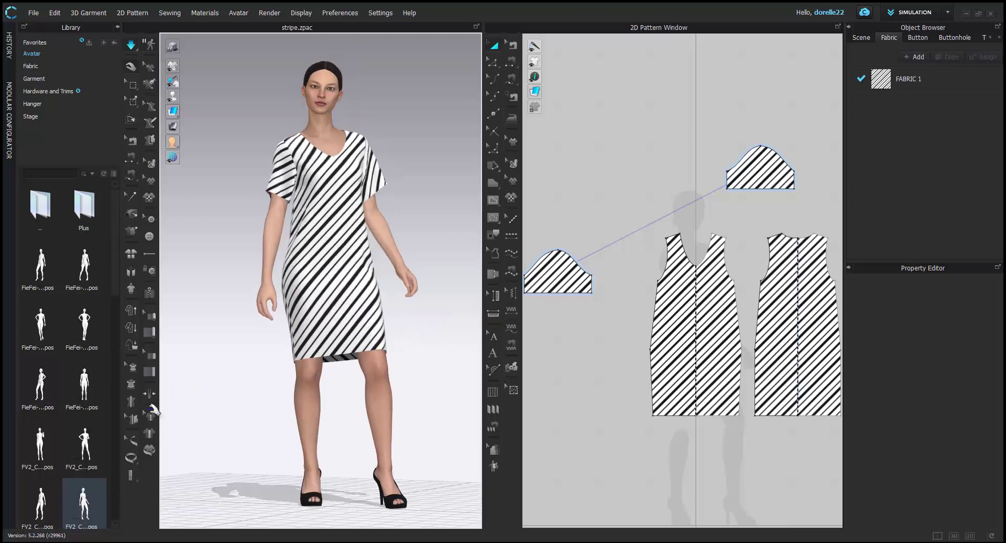
# Apply the FV2_C pose with both hands on the hips and the body turned sideways, using Pose Only
pyautogui.scroll(-3, 95, 320)
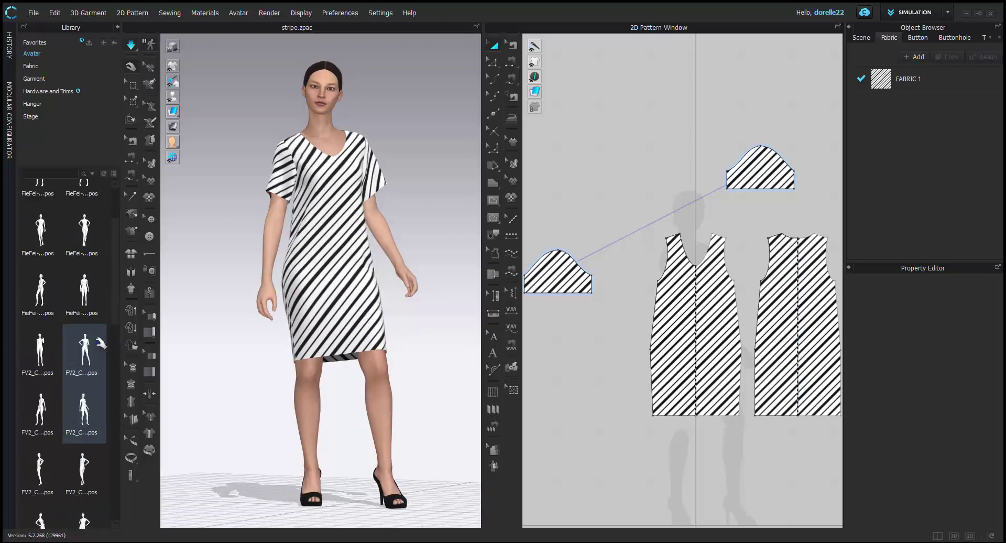
pyautogui.doubleClick(40, 471)
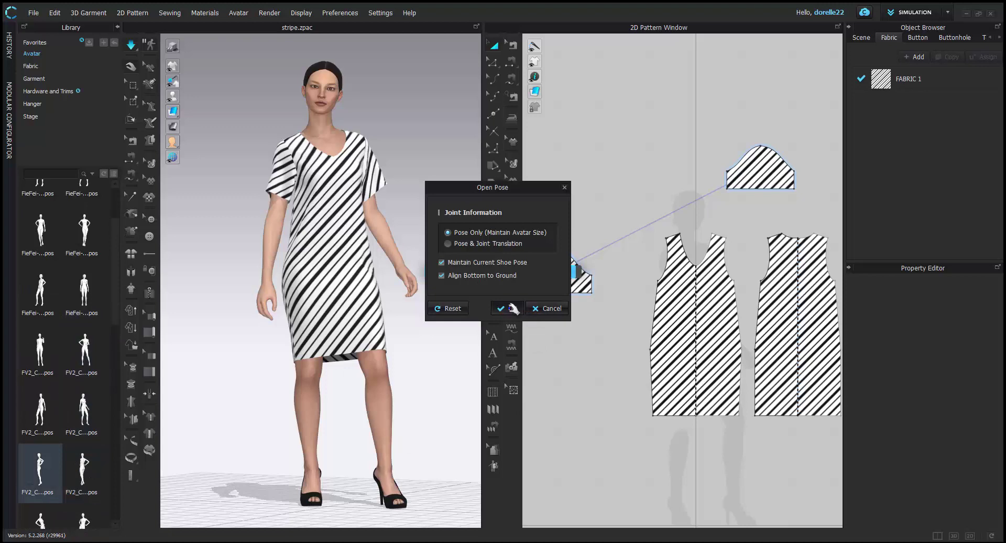
pyautogui.click(506, 308)
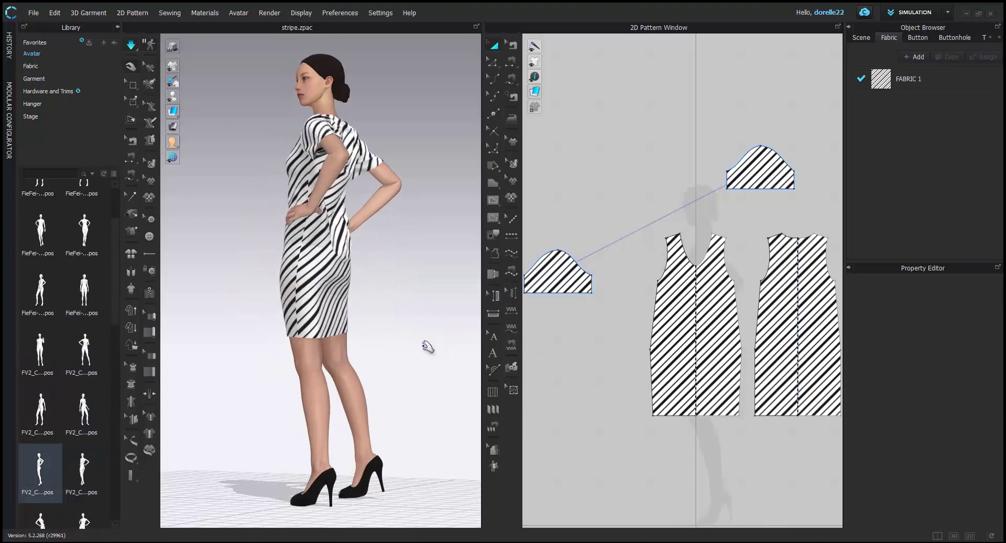
# Adjust the dress front and the sleeve, pull the hem down over the thighs, and check the drape from behind
pyautogui.moveTo(428, 347); pyautogui.dragTo(638, 368, button='right')
pyautogui.click(314, 228)
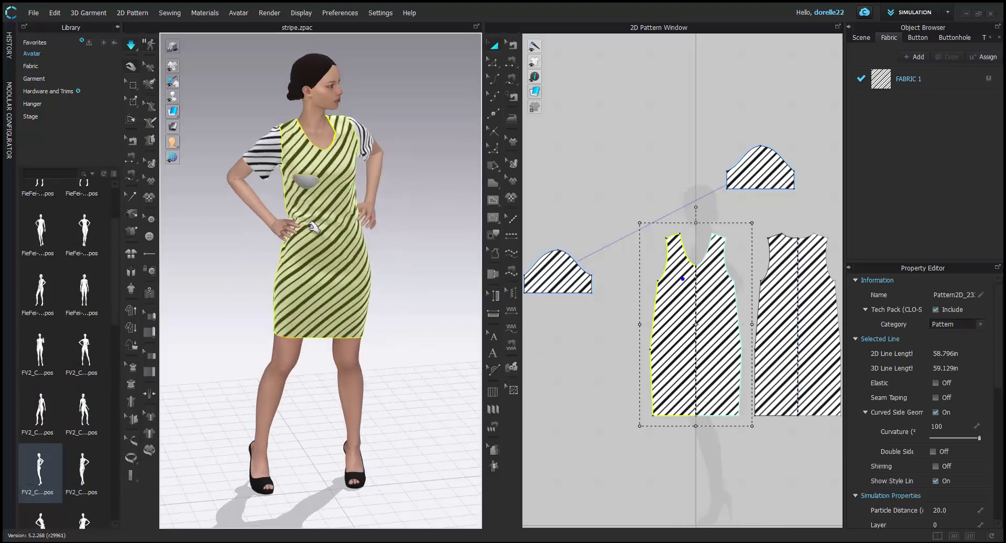
pyautogui.click(256, 150)
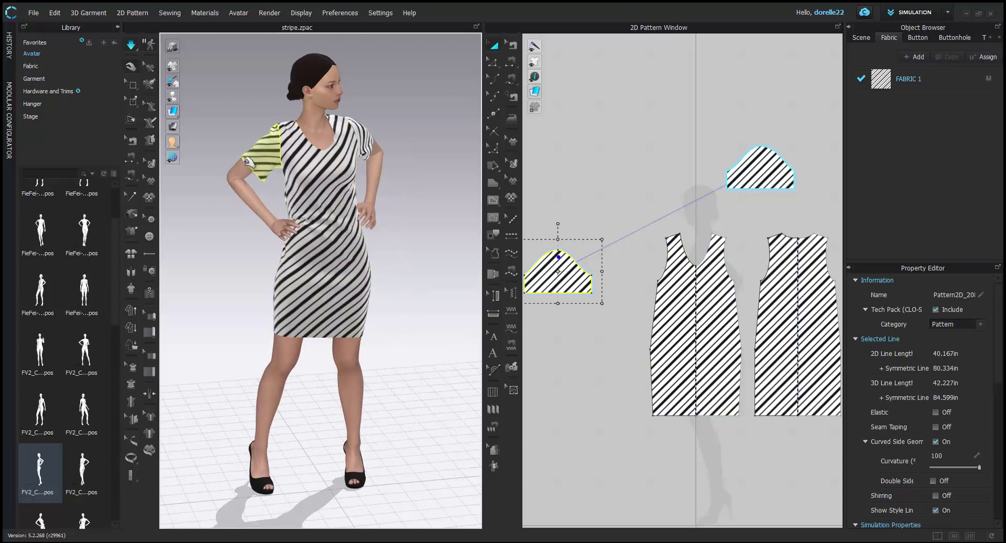
pyautogui.click(419, 273)
pyautogui.moveTo(278, 296); pyautogui.dragTo(255, 386)
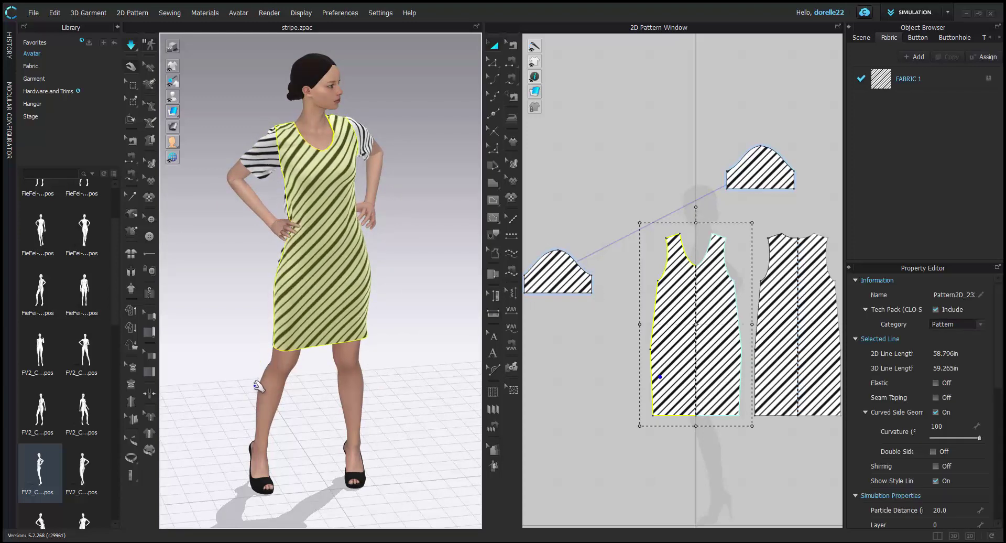
pyautogui.click(401, 322)
pyautogui.moveTo(370, 313); pyautogui.dragTo(171, 314, button='right')
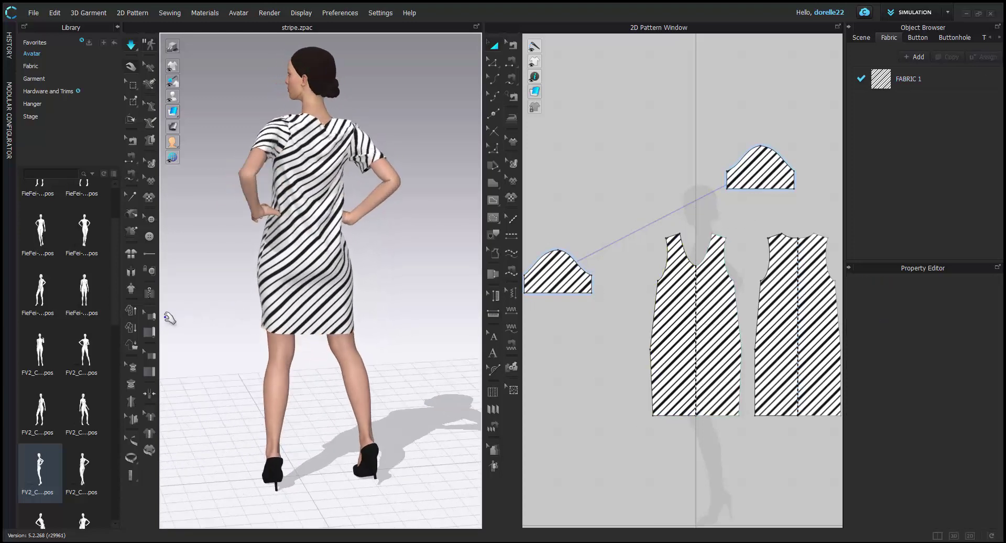
# Adjust the avatar's left sleeve near the back shoulder and check the drape from the side
pyautogui.click(264, 130)
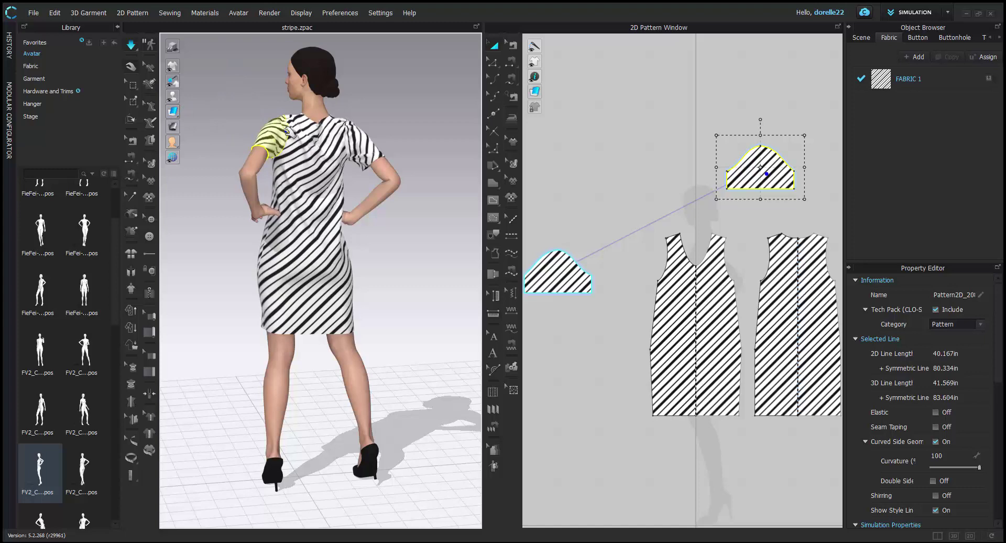
pyautogui.click(406, 128)
pyautogui.moveTo(406, 128); pyautogui.dragTo(521, 128, button='right')
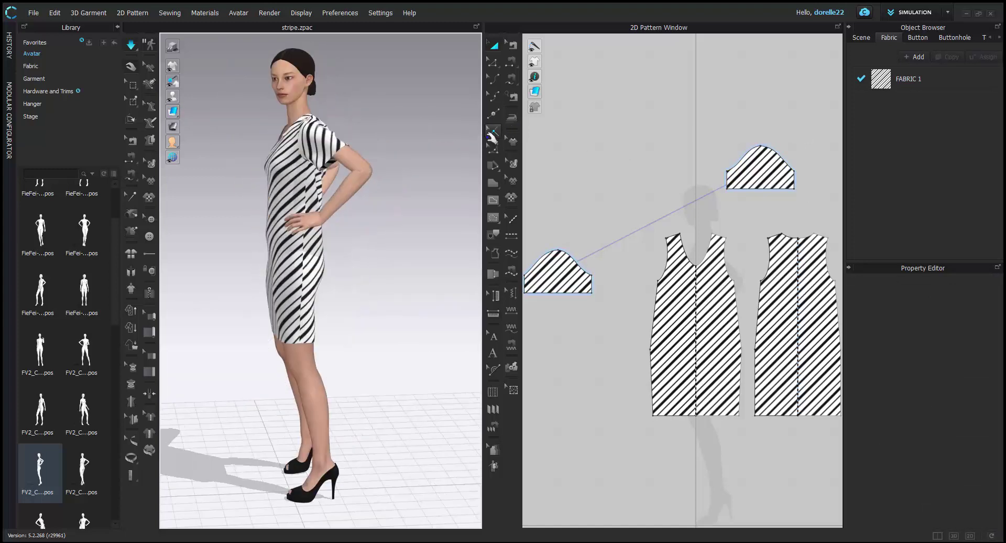
# Apply the FV2_C pose with both hands on the hips and one hip pushed out, using Pose Only
pyautogui.scroll(-1, 86, 419)
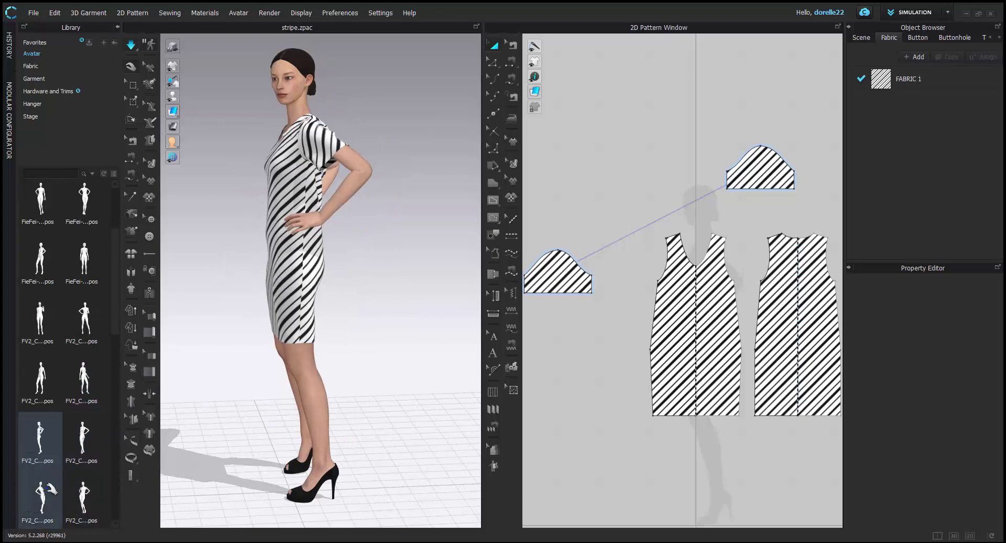
pyautogui.moveTo(50, 488); pyautogui.dragTo(184, 458)
pyautogui.click(507, 308)
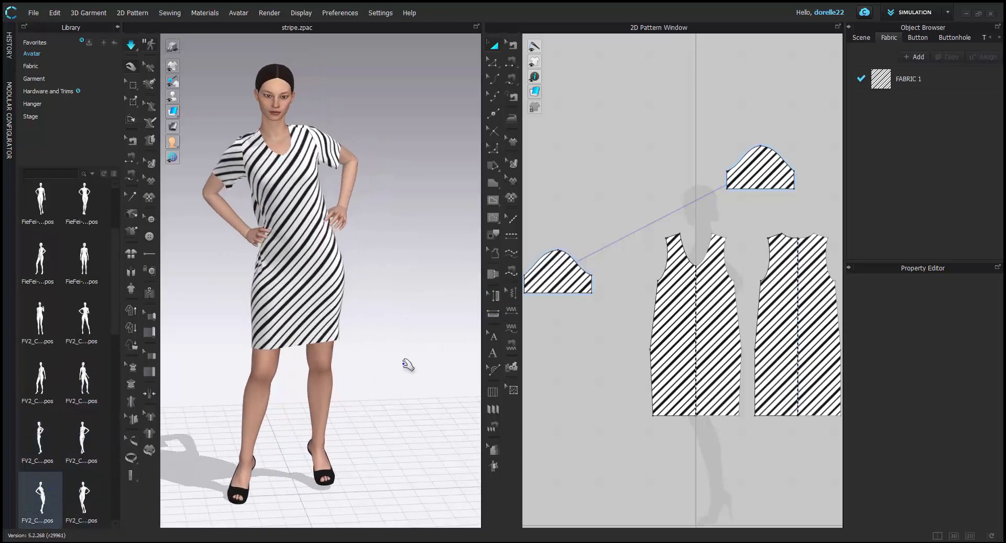
# Pull the dress skirt closed over the thigh and adjust the left sleeve and the chest area
pyautogui.moveTo(362, 322); pyautogui.dragTo(286, 308, button='right')
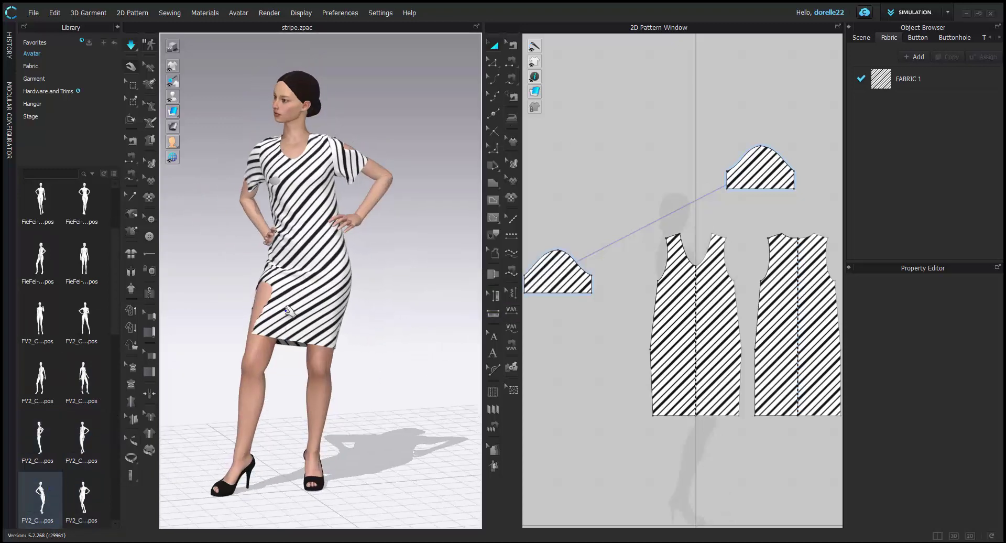
pyautogui.moveTo(286, 308); pyautogui.dragTo(178, 279)
pyautogui.moveTo(350, 163); pyautogui.dragTo(398, 107)
pyautogui.moveTo(279, 186); pyautogui.dragTo(211, 189)
pyautogui.click(361, 250)
# Adjust the right sleeve from behind and smooth the dress front around the waist
pyautogui.moveTo(361, 251); pyautogui.dragTo(589, 296, button='right')
pyautogui.moveTo(335, 177); pyautogui.dragTo(256, 215)
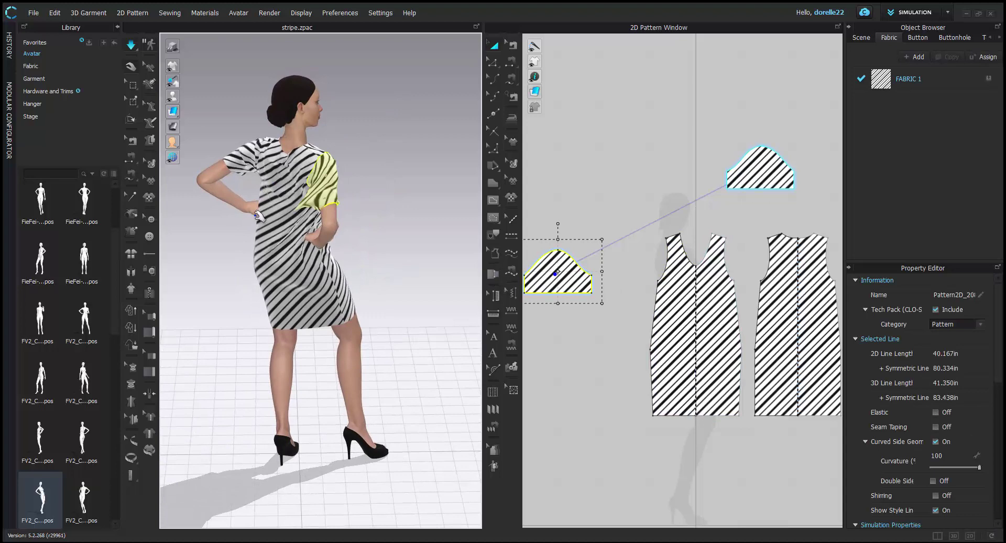
pyautogui.moveTo(435, 210); pyautogui.dragTo(309, 235, button='right')
pyautogui.click(303, 241)
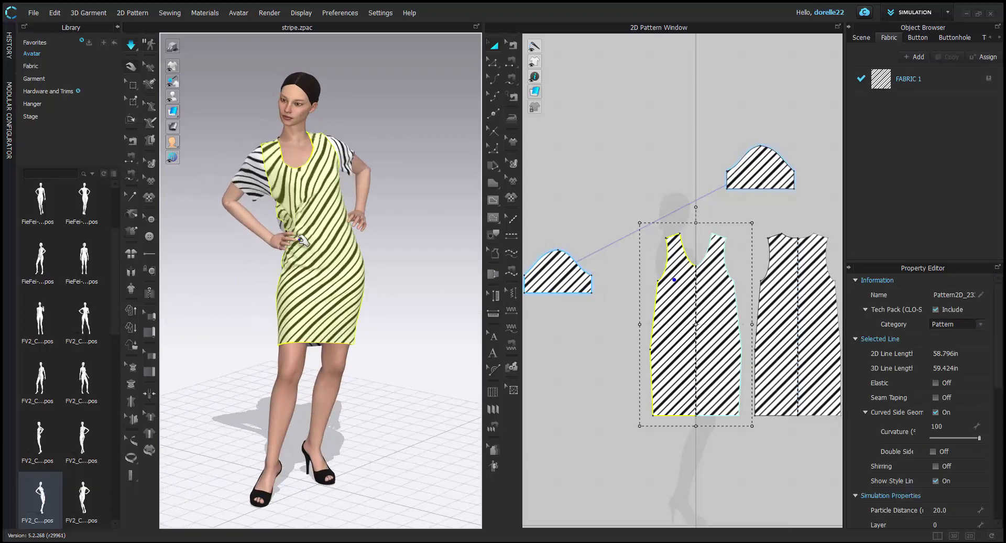
pyautogui.click(422, 143)
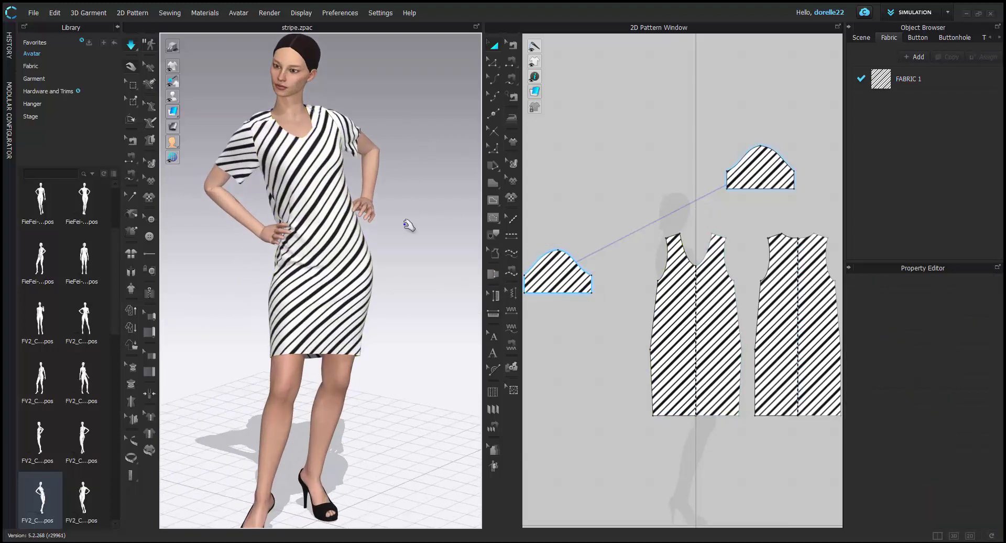
# Pull the right sleeve hem outward over the arm, adjust the sleeve cap from behind, and check the dress from the front
pyautogui.moveTo(409, 222); pyautogui.dragTo(445, 233, button='right')
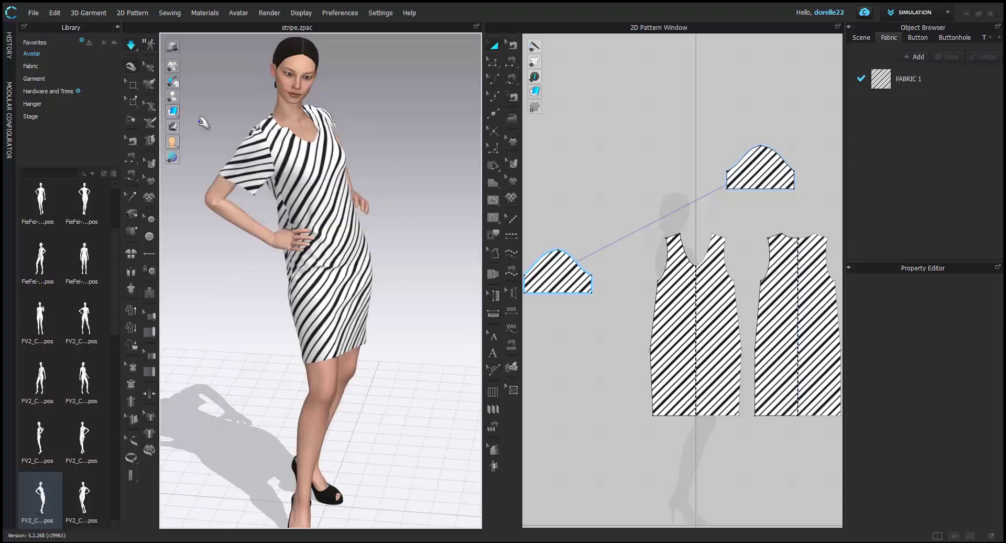
pyautogui.click(222, 177)
pyautogui.moveTo(221, 177); pyautogui.dragTo(183, 201)
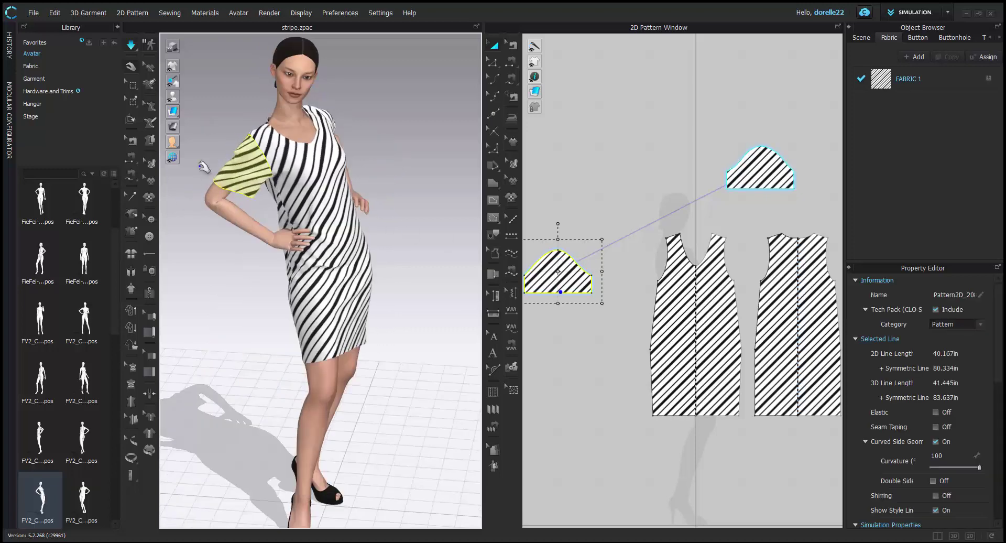
pyautogui.moveTo(202, 165); pyautogui.dragTo(362, 153, button='right')
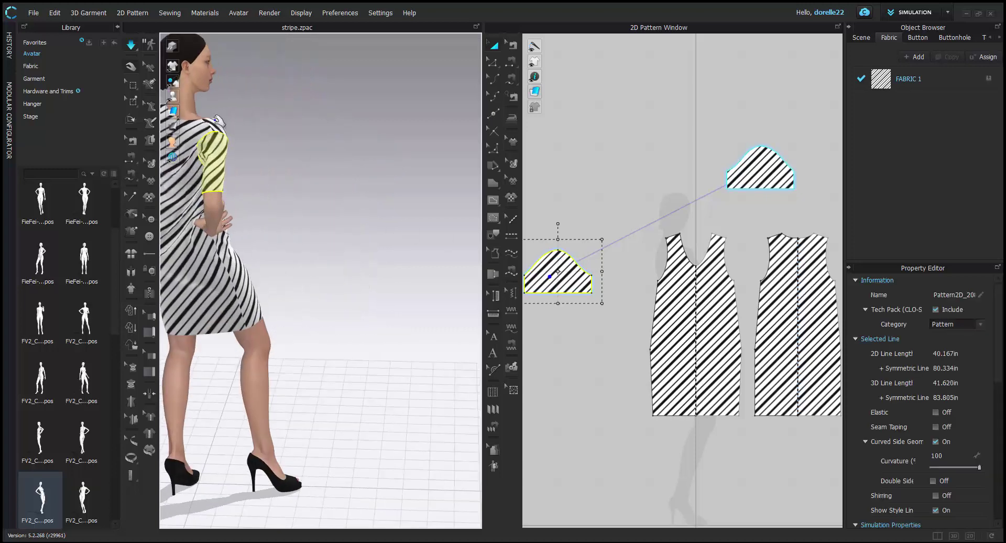
pyautogui.click(236, 268)
pyautogui.click(247, 132)
pyautogui.moveTo(247, 132); pyautogui.dragTo(386, 168, button='right')
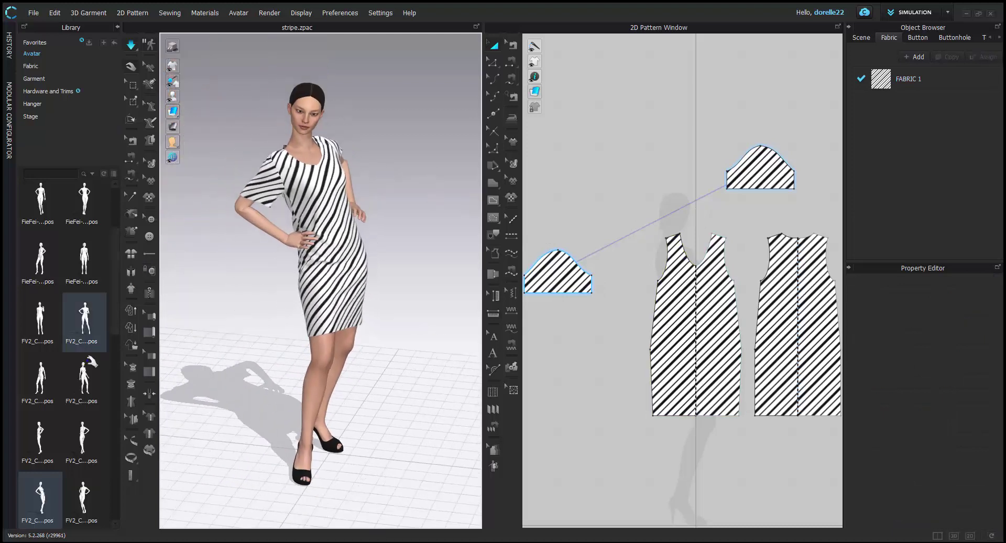
# Apply the FieFei standing pose with both arms down, using Pose Only, and adjust the front piece of the dress
pyautogui.moveTo(84, 262); pyautogui.dragTo(393, 288)
pyautogui.click(507, 308)
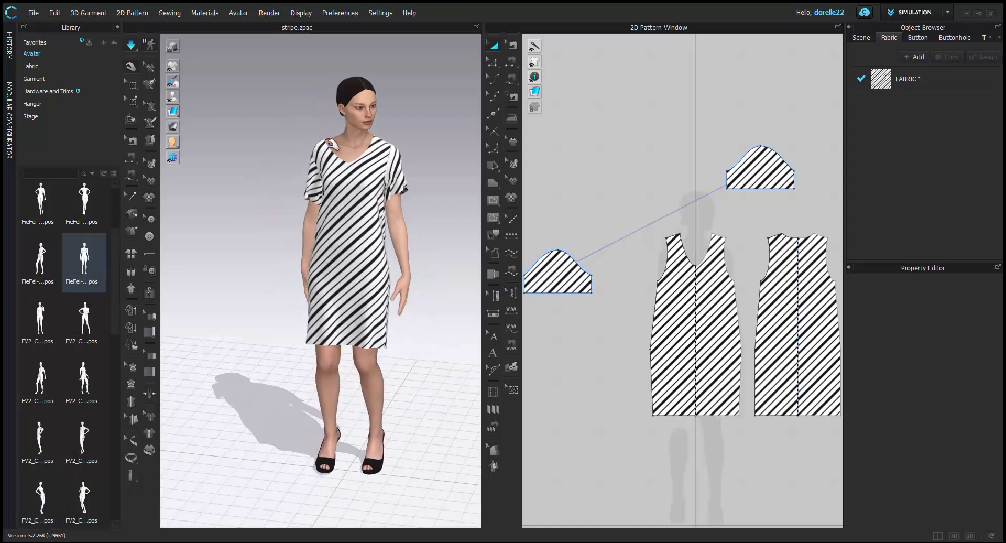
pyautogui.click(345, 253)
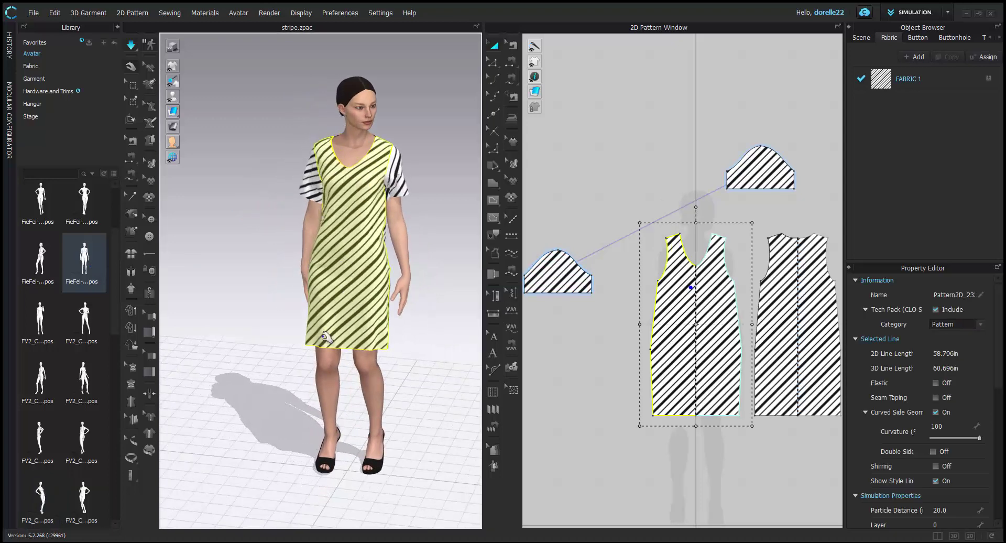
pyautogui.click(411, 357)
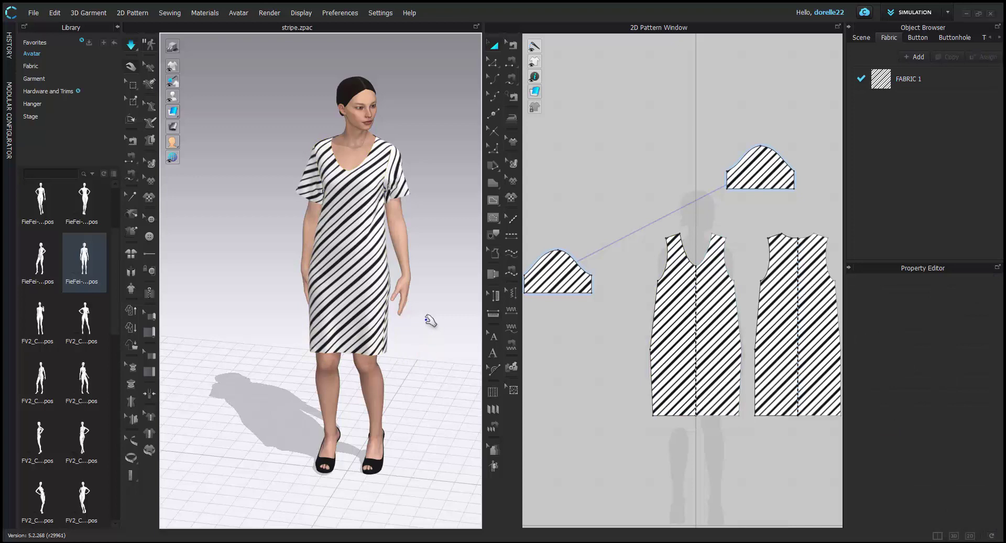
# Apply the FV2_C walking pose with the arms swung out from the body, using Pose Only
pyautogui.scroll(-1, 112, 434)
pyautogui.scroll(-2, 117, 421)
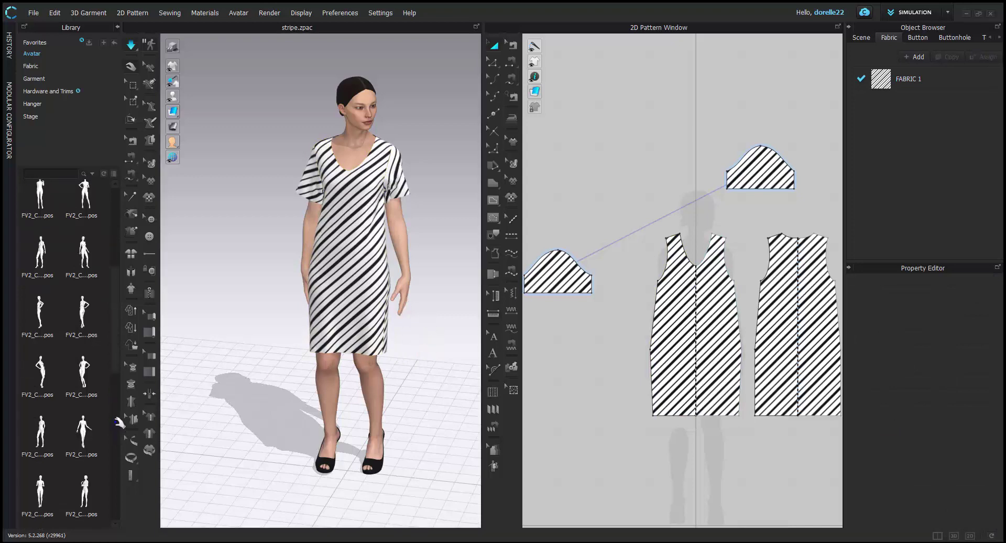
pyautogui.doubleClick(85, 428)
pyautogui.click(507, 307)
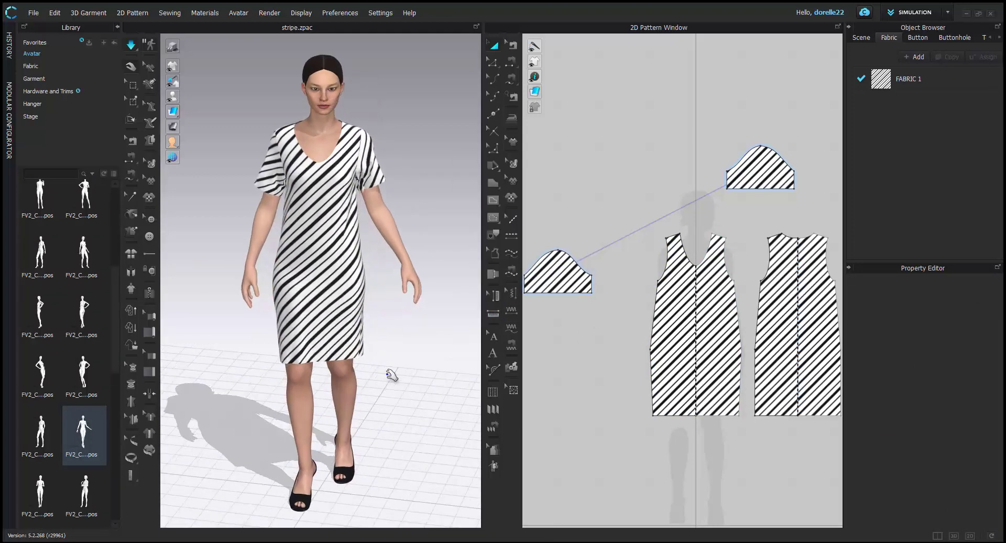
# Straighten the left sleeve from behind in the walking pose and check the drape from the front
pyautogui.moveTo(420, 373); pyautogui.dragTo(553, 293, button='right')
pyautogui.moveTo(286, 166); pyautogui.dragTo(309, 188)
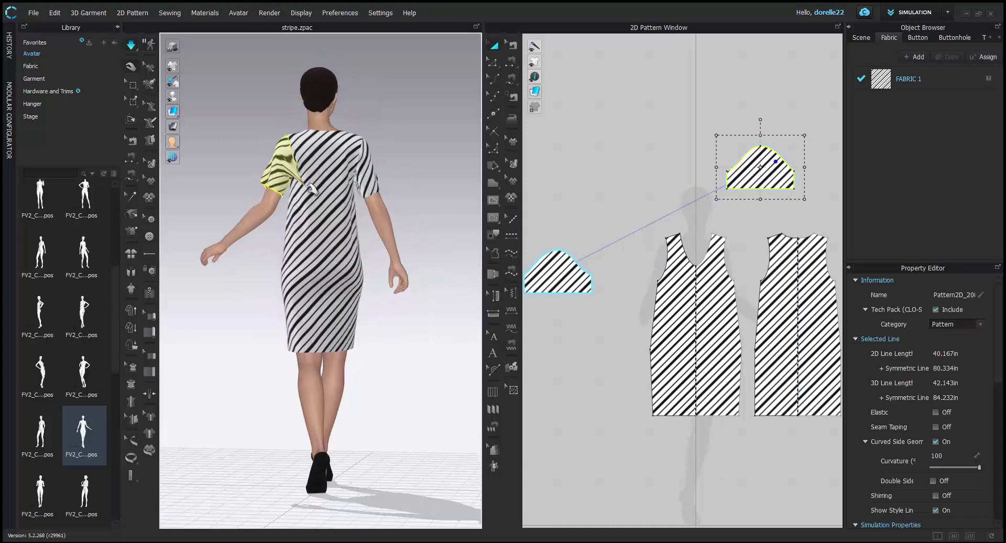
pyautogui.click(375, 148)
pyautogui.moveTo(376, 148); pyautogui.dragTo(184, 187, button='right')
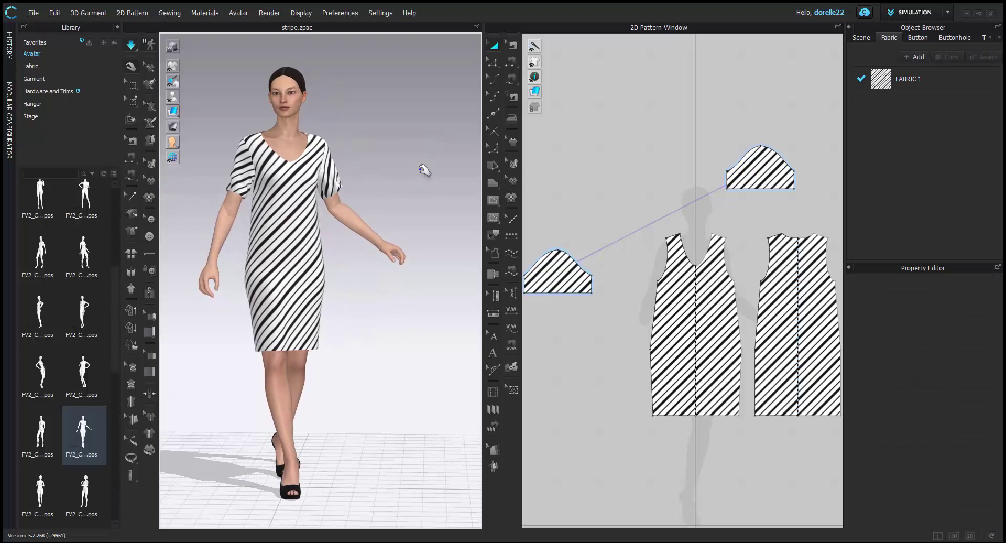
# Apply the FV2_C poses with one hand raised and with both hands clasped in front, checking the dress from front and back
pyautogui.doubleClick(84, 491)
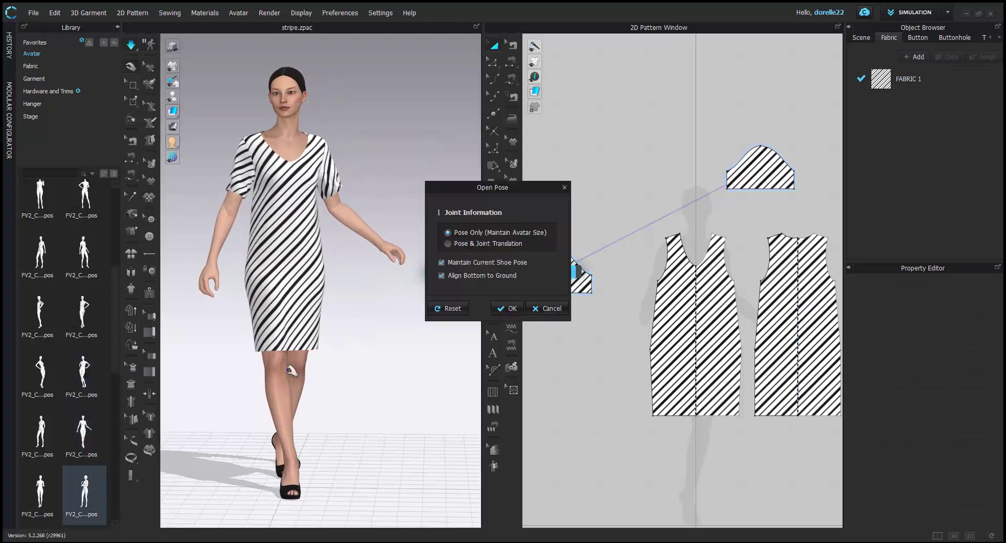
pyautogui.click(508, 308)
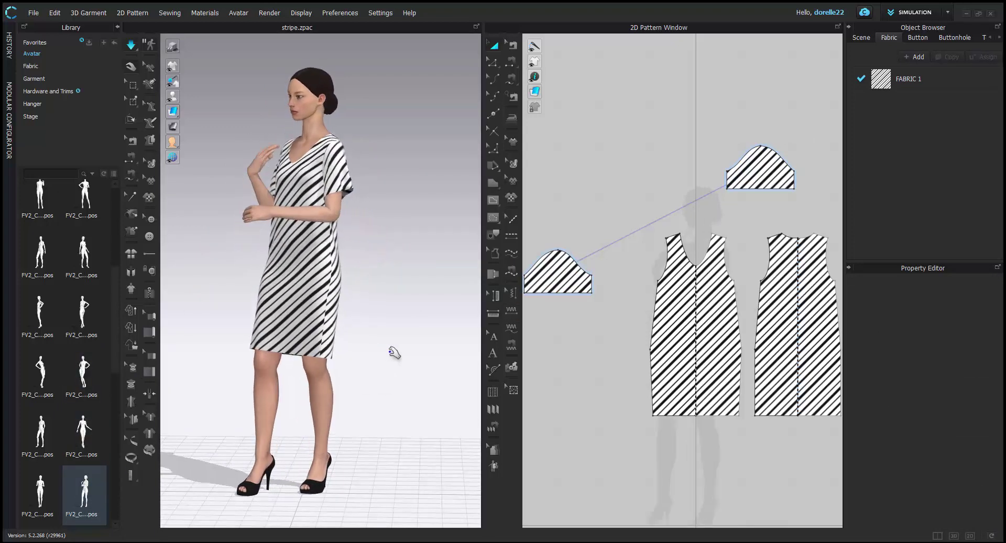
pyautogui.moveTo(79, 512); pyautogui.dragTo(427, 272)
pyautogui.click(505, 308)
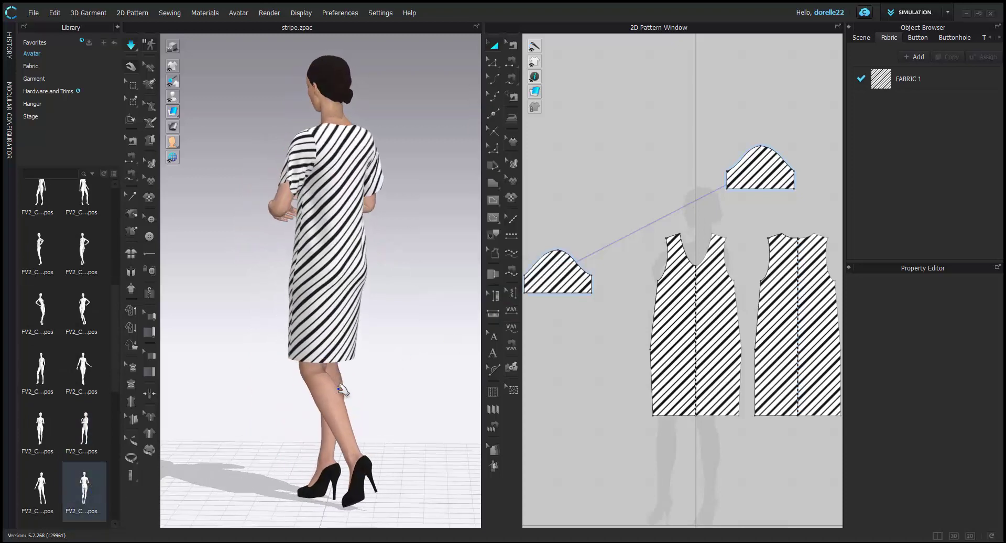
pyautogui.moveTo(384, 405); pyautogui.dragTo(137, 397, button='right')
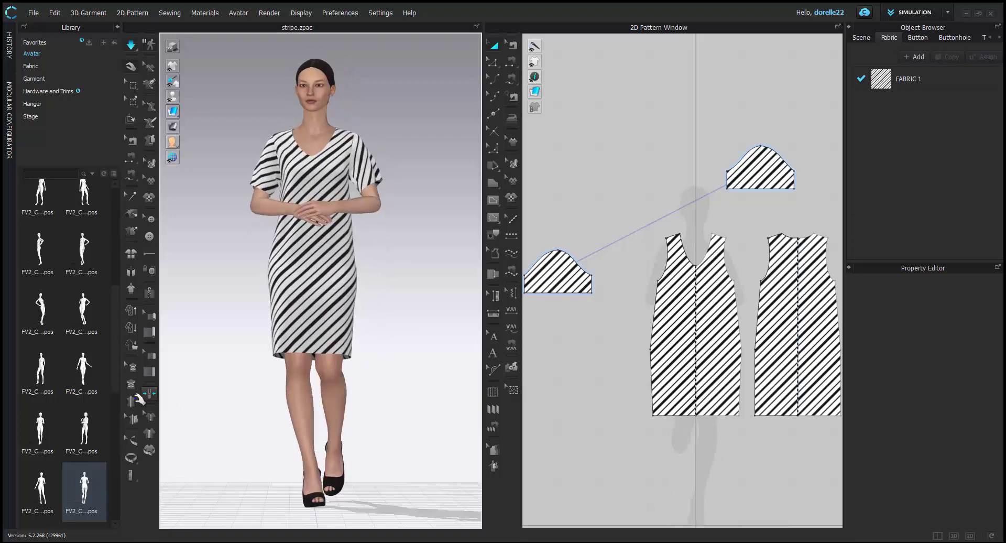
pyautogui.scroll(-2, 105, 410)
pyautogui.moveTo(200, 386); pyautogui.dragTo(427, 393, button='right')
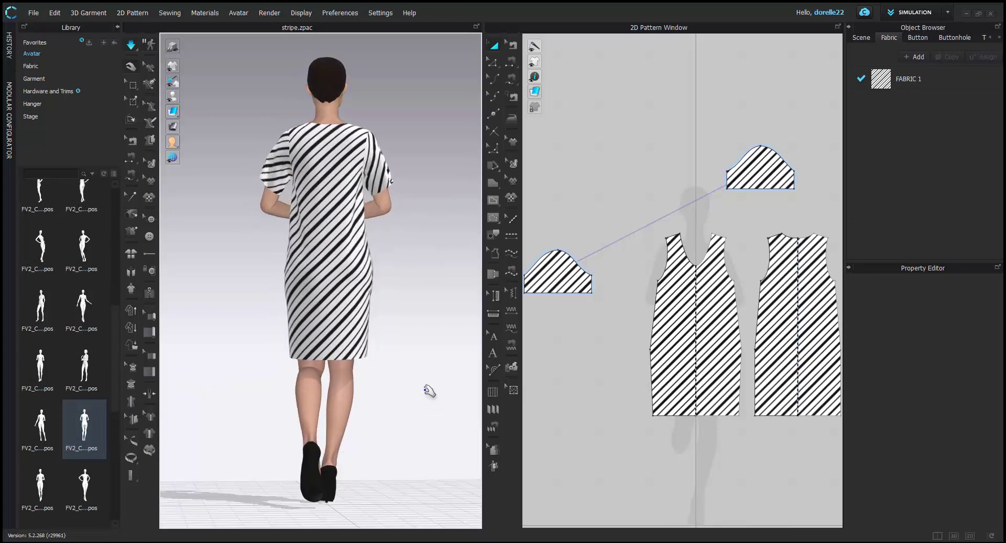
# Apply the FV2_C pose with hands on the hips and legs crossed, using Pose Only, and pull up the right sleeve from behind
pyautogui.doubleClick(84, 484)
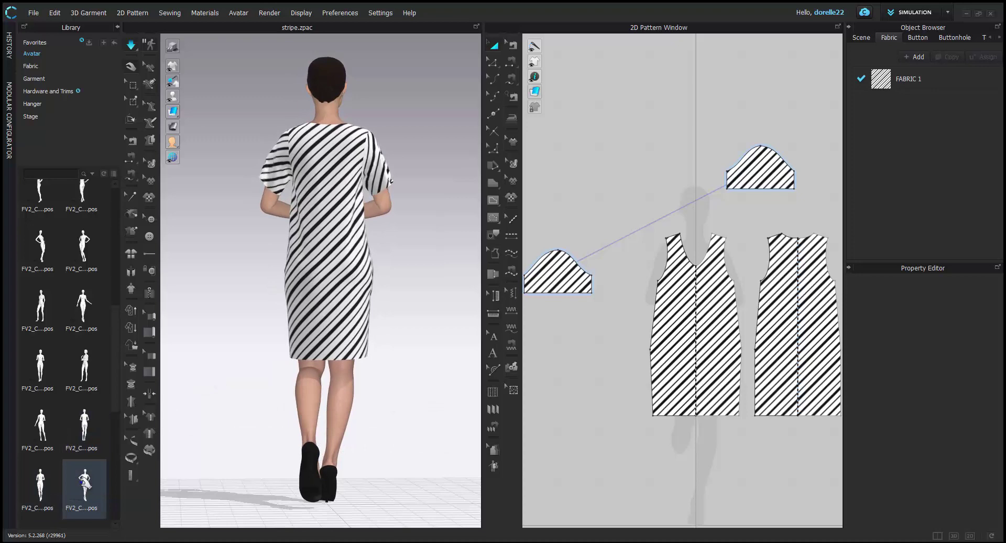
pyautogui.click(506, 308)
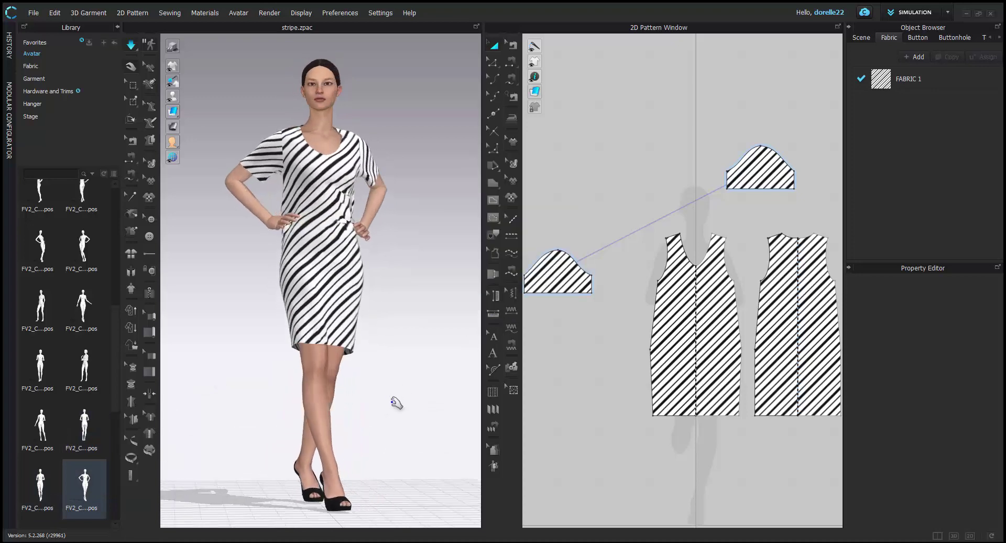
pyautogui.click(254, 163)
pyautogui.moveTo(254, 163); pyautogui.dragTo(466, 196, button='right')
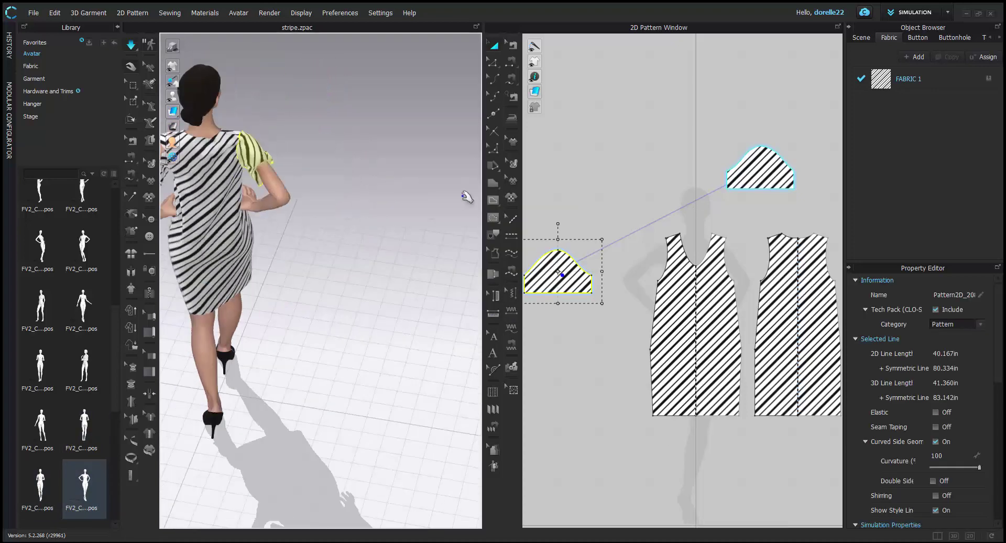
pyautogui.moveTo(257, 157); pyautogui.dragTo(278, 107)
pyautogui.click(292, 156)
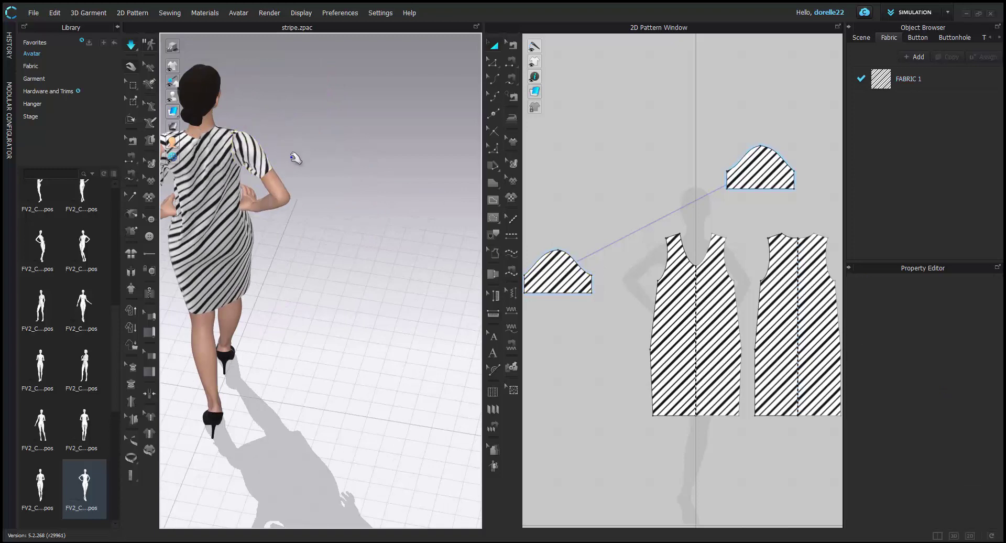
# Pull the bunched left sleeve into place over the upper arm, working from behind the avatar
pyautogui.moveTo(292, 156); pyautogui.dragTo(511, 267, button='middle')
pyautogui.moveTo(511, 267); pyautogui.dragTo(598, 252, button='right')
pyautogui.moveTo(390, 297); pyautogui.dragTo(448, 295)
pyautogui.moveTo(449, 295); pyautogui.dragTo(406, 301, button='right')
pyautogui.click(415, 314)
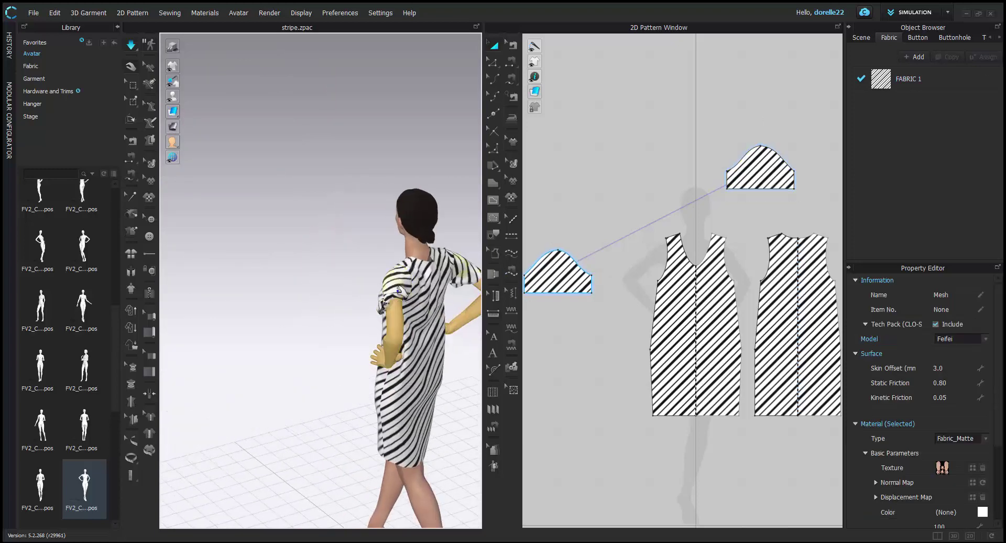
pyautogui.moveTo(398, 291); pyautogui.dragTo(394, 314)
pyautogui.moveTo(446, 325); pyautogui.dragTo(361, 214, button='middle')
pyautogui.moveTo(361, 214); pyautogui.dragTo(345, 240, button='right')
pyautogui.click(306, 193)
pyautogui.moveTo(329, 217); pyautogui.dragTo(313, 180)
pyautogui.click(336, 158)
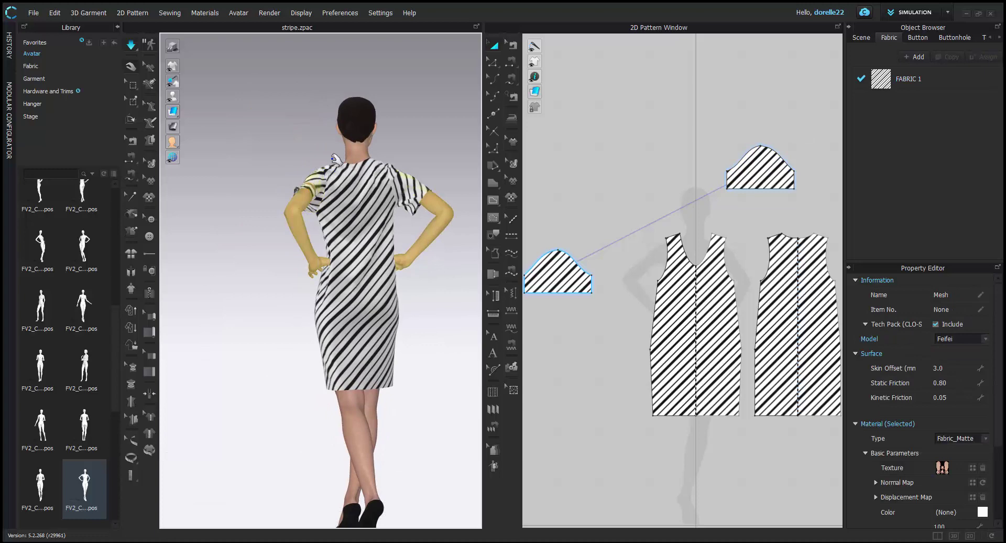
pyautogui.click(312, 179)
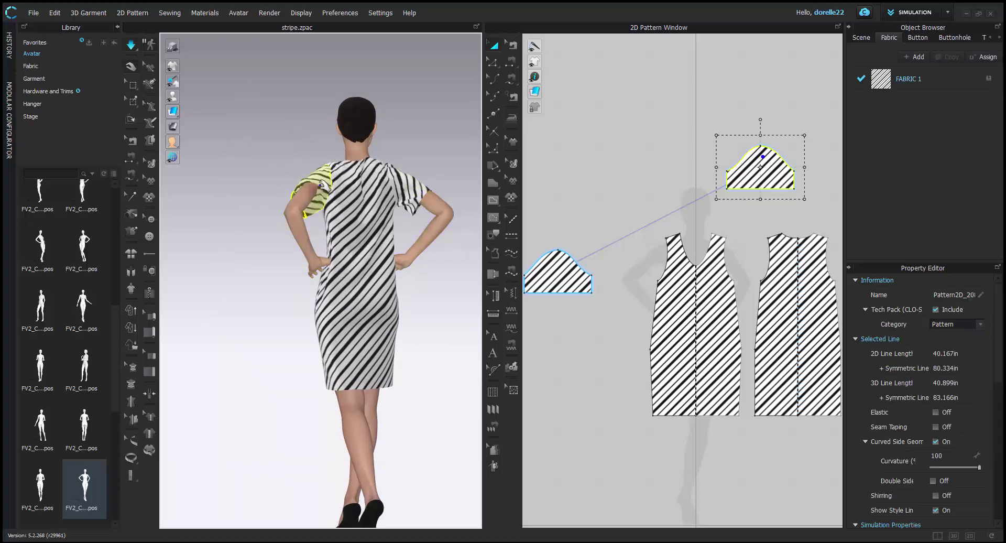
# Free the folded front of the left sleeve from under the arm and check the result from the front
pyautogui.scroll(3, 304, 208)
pyautogui.moveTo(303, 208); pyautogui.dragTo(365, 327, button='right')
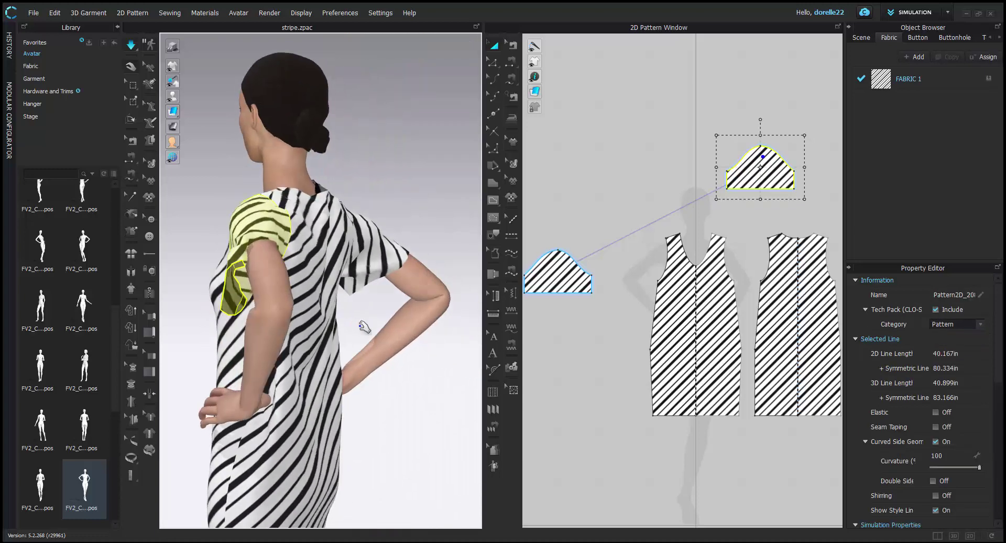
pyautogui.click(273, 236)
pyautogui.moveTo(282, 239); pyautogui.dragTo(456, 197)
pyautogui.click(416, 194)
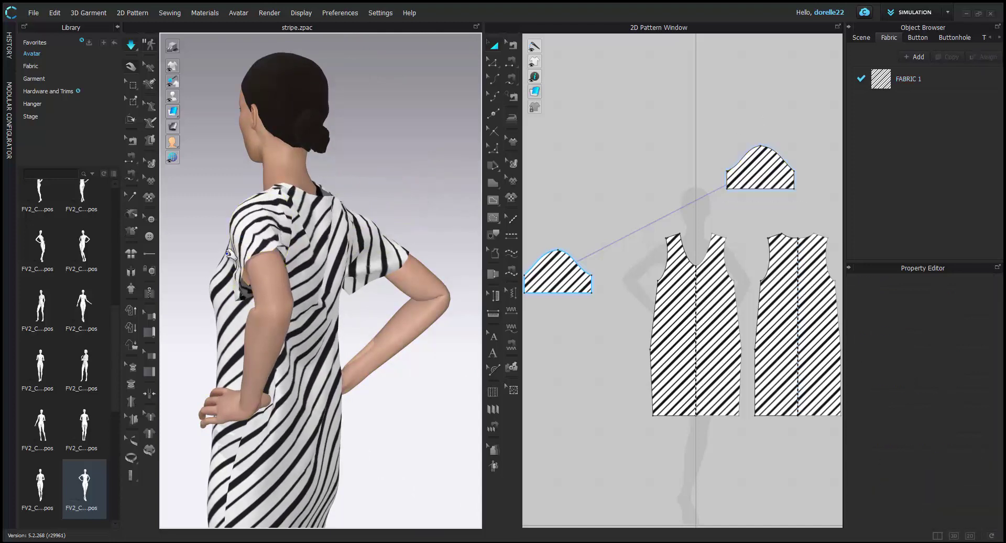
pyautogui.moveTo(262, 239); pyautogui.dragTo(278, 244)
pyautogui.click(420, 202)
pyautogui.moveTo(421, 203); pyautogui.dragTo(557, 206, button='right')
# Select all the dress pattern pieces and set their particle distance to 5
pyautogui.scroll(-3, 610, 214)
pyautogui.moveTo(562, 168); pyautogui.dragTo(727, 316)
pyautogui.scroll(-3, 967, 409)
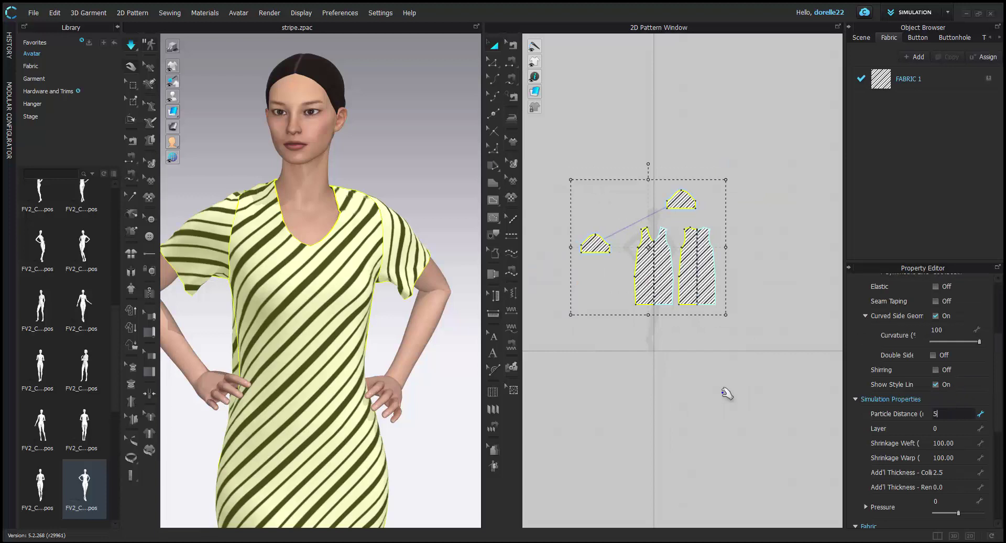
pyautogui.press('Return')
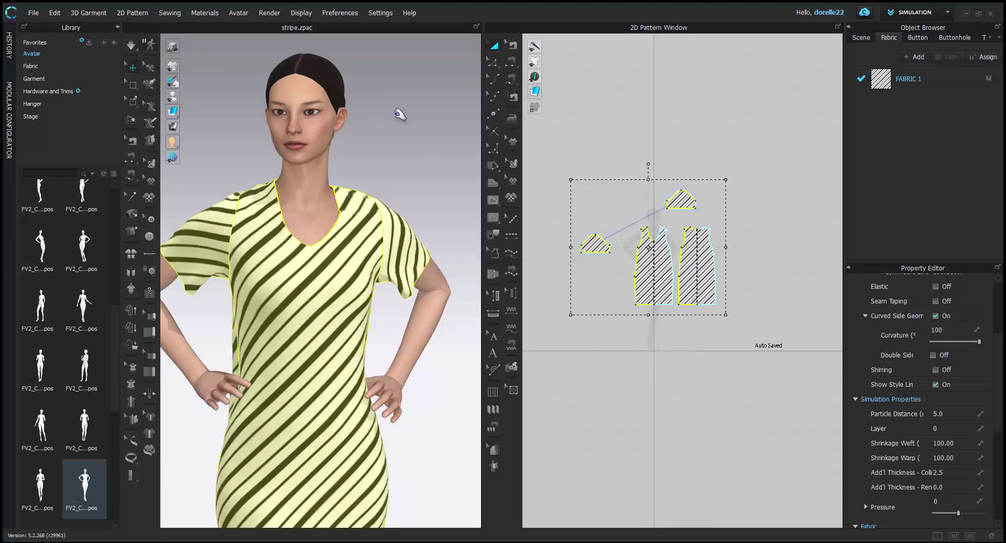
# Resimulate the dress and apply the FV2_C walking pose with hands clasped in front, using Pose Only
pyautogui.click(131, 43)
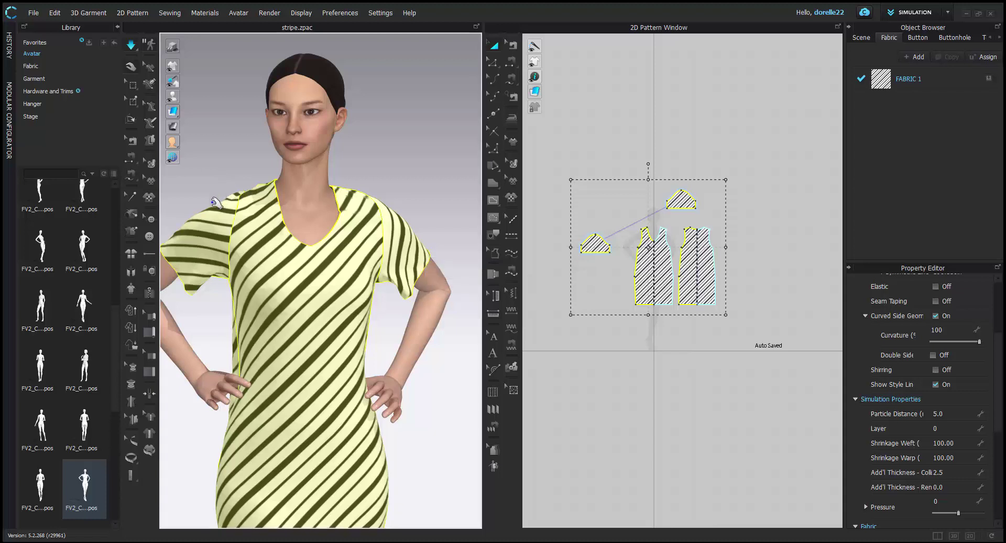
pyautogui.click(236, 173)
pyautogui.scroll(-1, 79, 461)
pyautogui.doubleClick(41, 451)
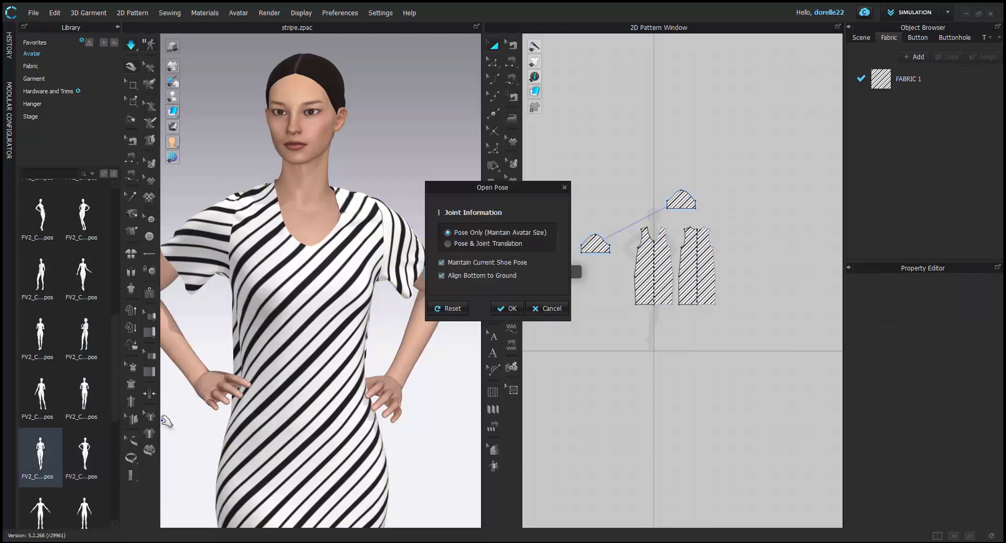
pyautogui.click(498, 306)
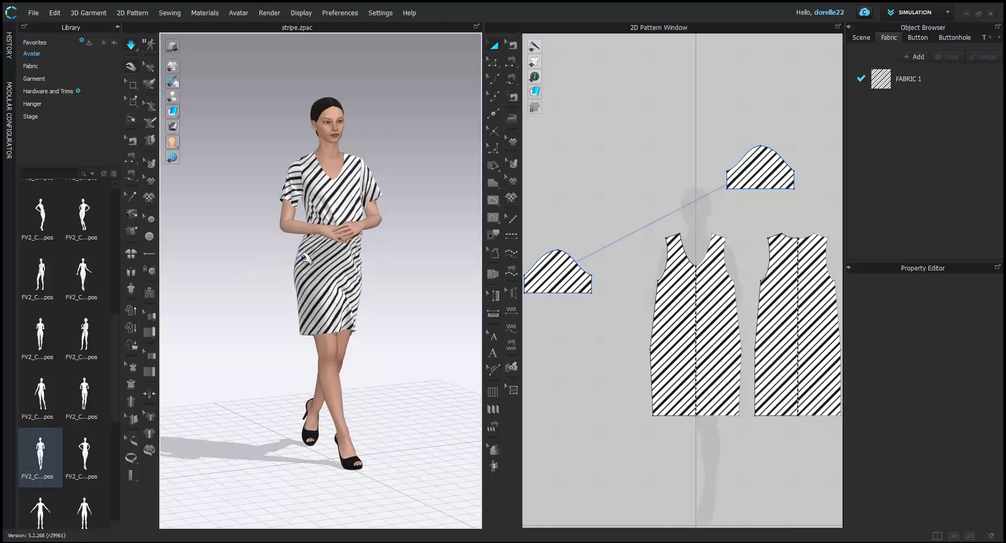
# Tug the front of the dress into place from the avatar's side and return to the front view
pyautogui.moveTo(302, 257); pyautogui.dragTo(403, 269, button='right')
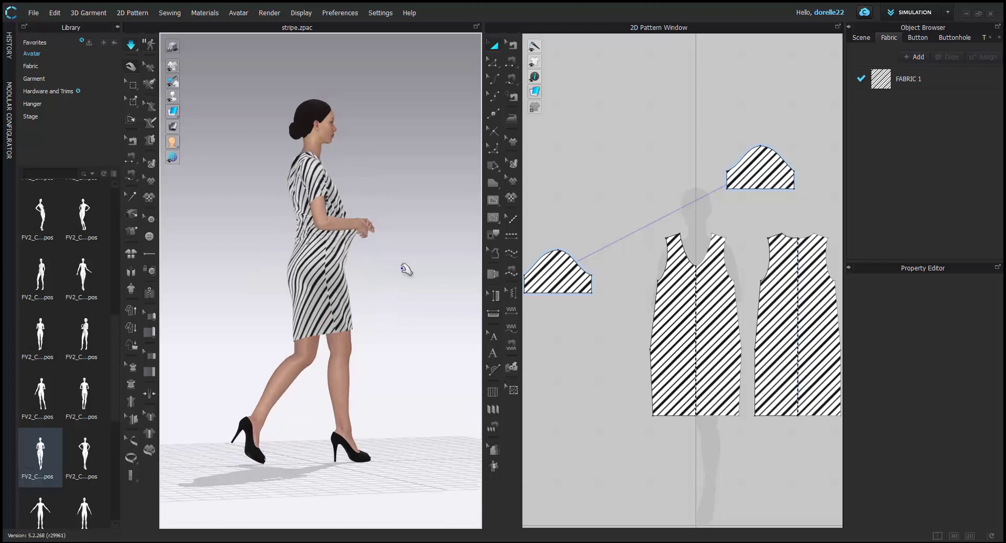
pyautogui.click(352, 241)
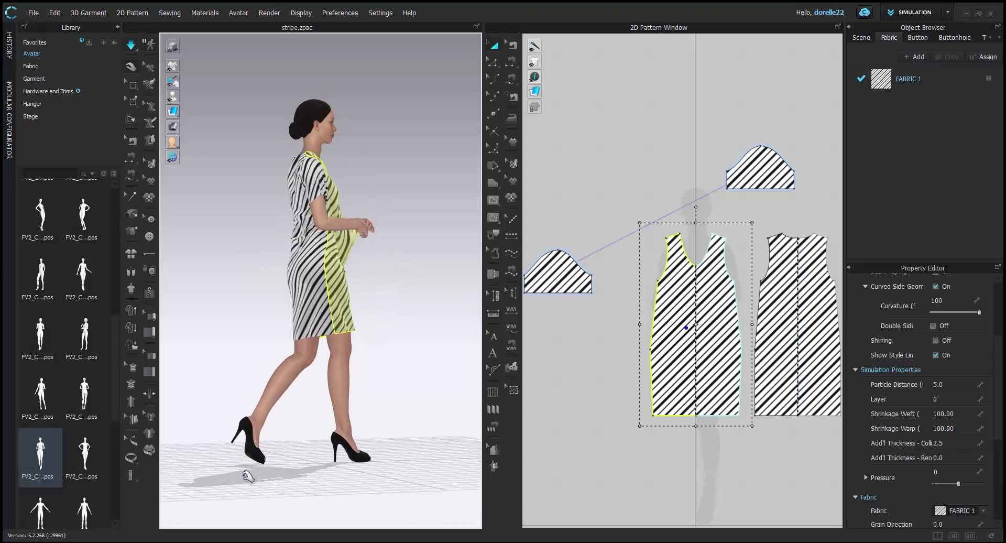
pyautogui.rightClick(394, 343)
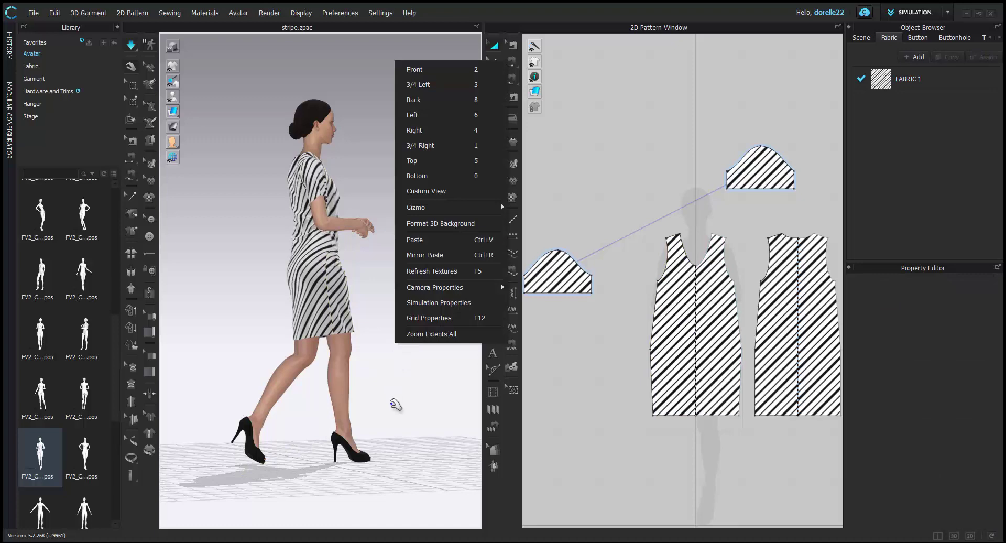
pyautogui.moveTo(392, 404); pyautogui.dragTo(263, 406, button='right')
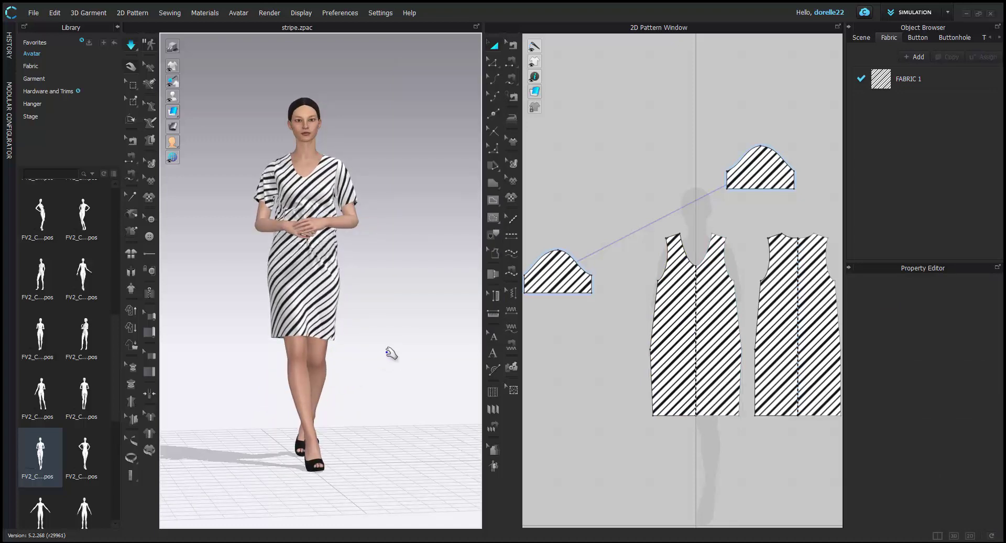
# Load the CLO_Female_Maternity_6 size onto the avatar and simulate the dress over the new body
pyautogui.scroll(5, 83, 215)
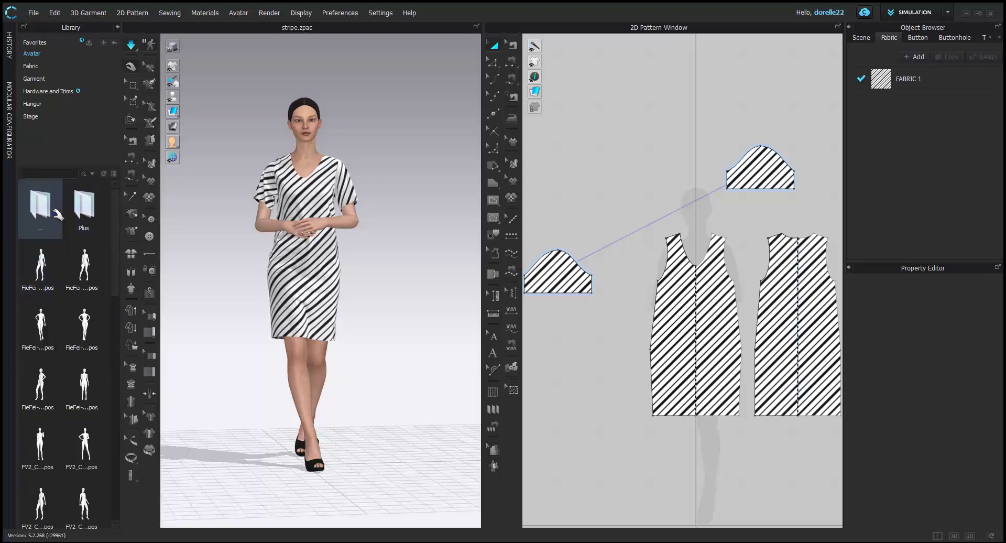
pyautogui.doubleClick(58, 214)
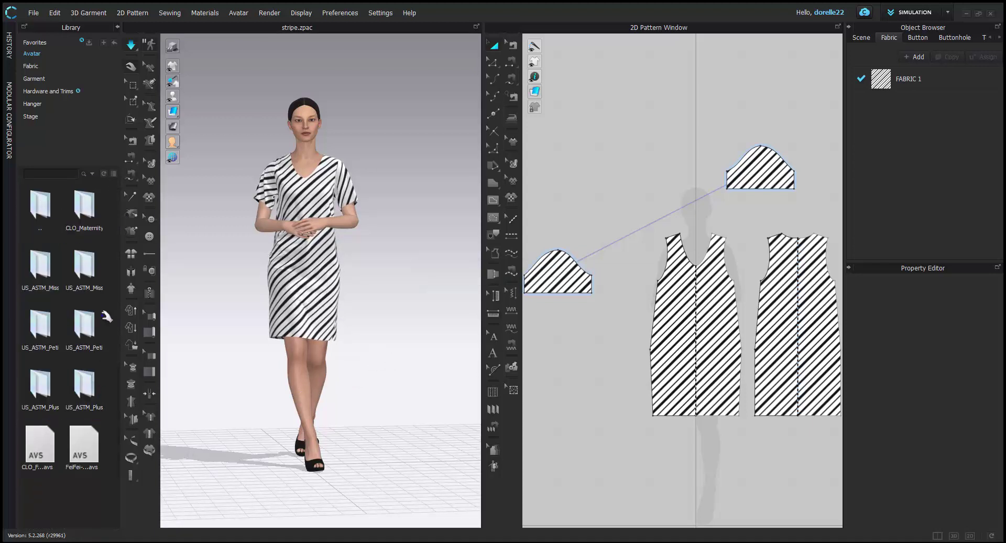
pyautogui.doubleClick(85, 214)
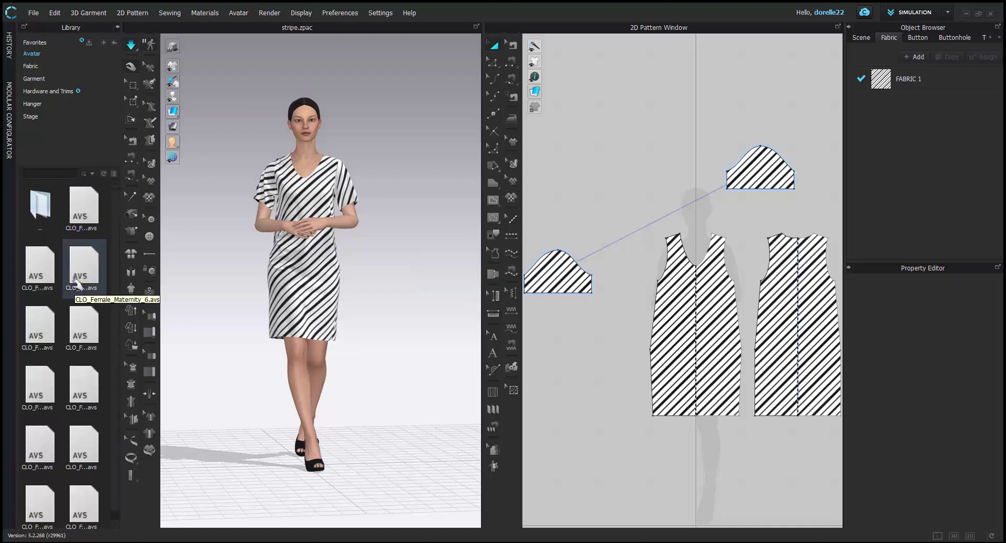
pyautogui.doubleClick(84, 279)
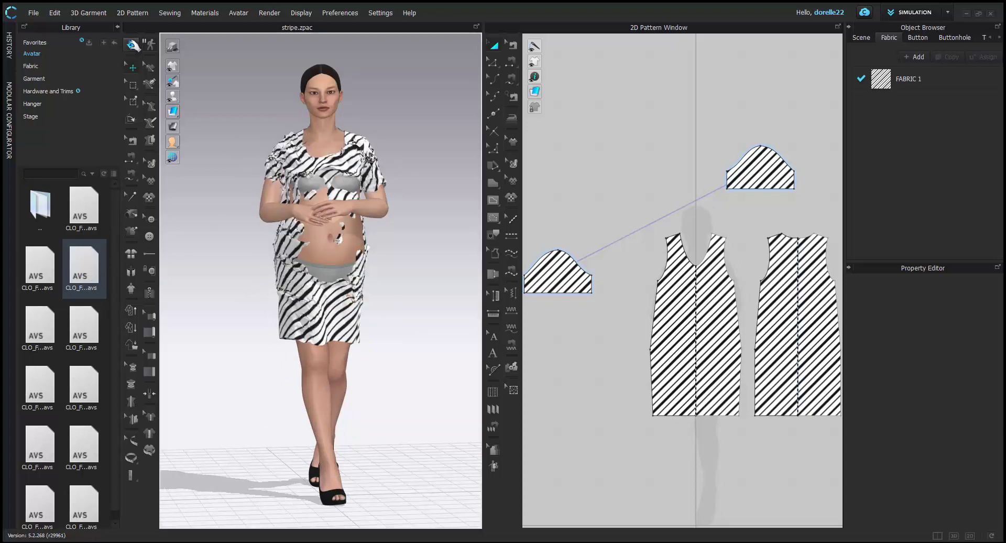
pyautogui.click(133, 45)
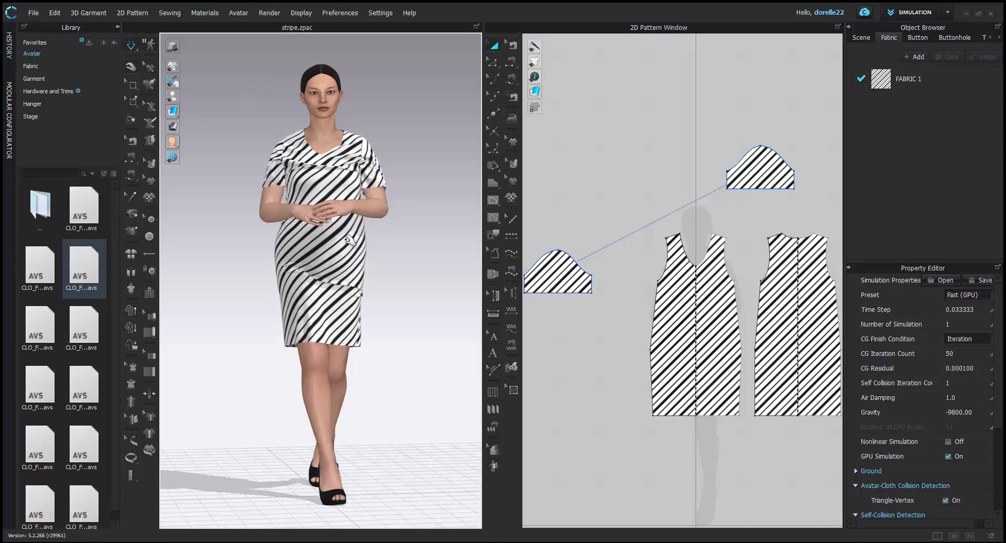
# Pull the front of the dress down over the pregnant belly and view the drape from the other side
pyautogui.moveTo(348, 240); pyautogui.dragTo(384, 260, button='right')
pyautogui.moveTo(378, 276); pyautogui.dragTo(426, 337)
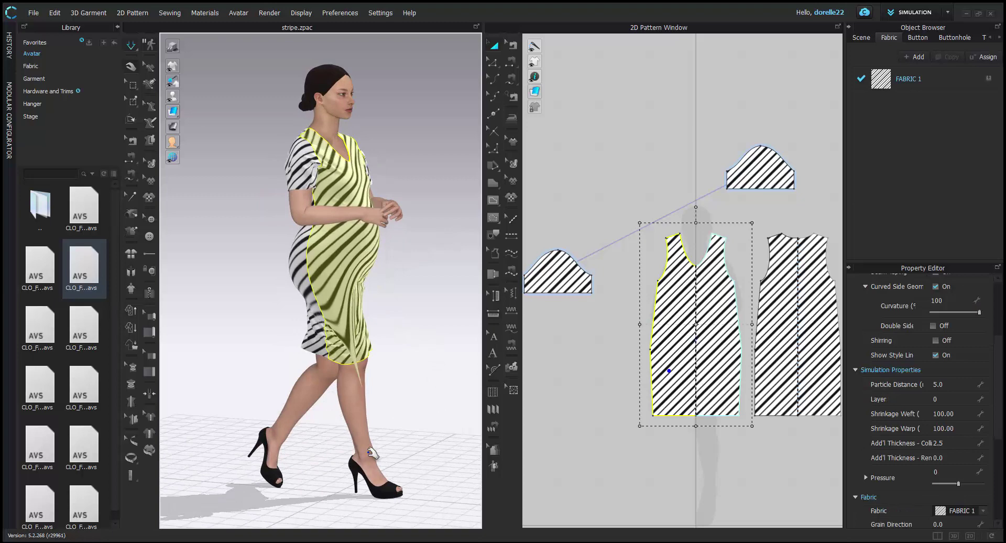
pyautogui.moveTo(437, 348); pyautogui.dragTo(265, 336, button='right')
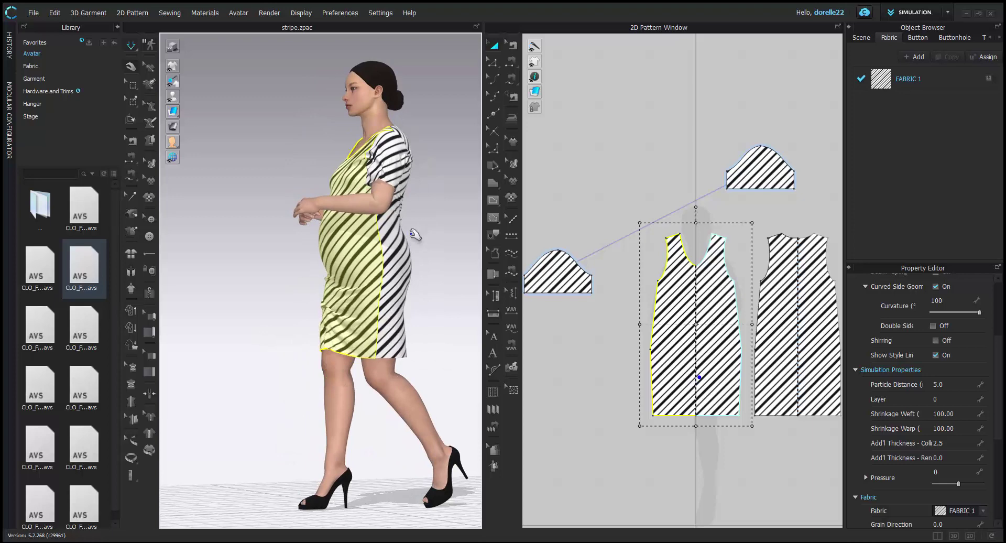
# Pull the back of the dress down over the hips from behind, then deselect the pattern
pyautogui.moveTo(415, 234); pyautogui.dragTo(294, 271, button='right')
pyautogui.click(392, 340)
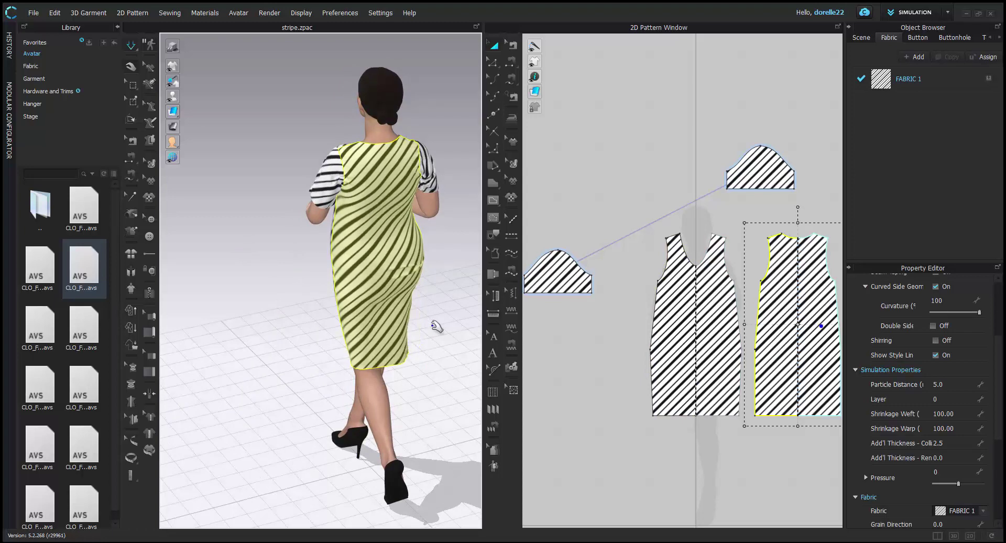
pyautogui.moveTo(424, 290)
pyautogui.mouseDown()
pyautogui.moveTo(452, 440)
pyautogui.moveTo(449, 405)
pyautogui.mouseUp()
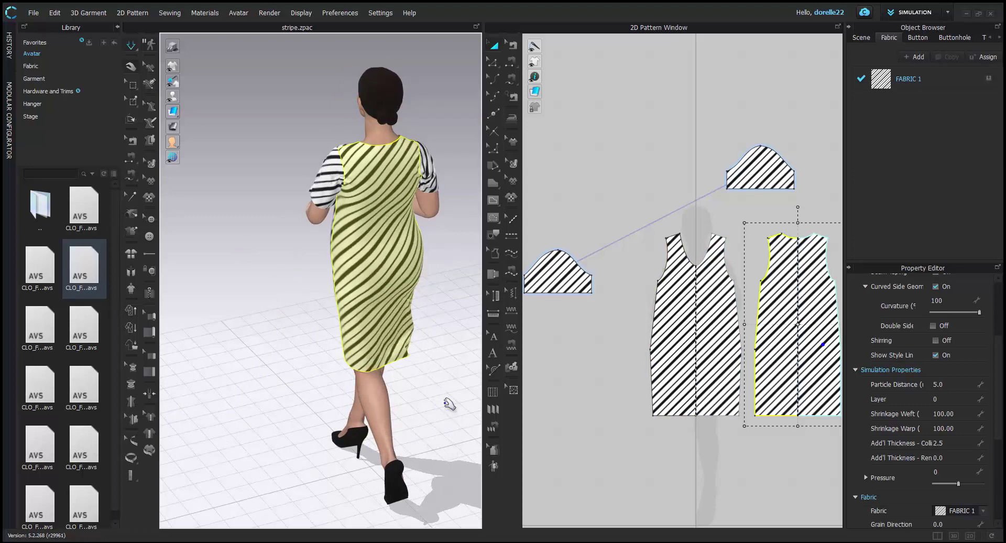
pyautogui.click(444, 403)
# Adjust the dress around the chest and left sleeve from the front
pyautogui.moveTo(444, 403); pyautogui.dragTo(178, 385, button='right')
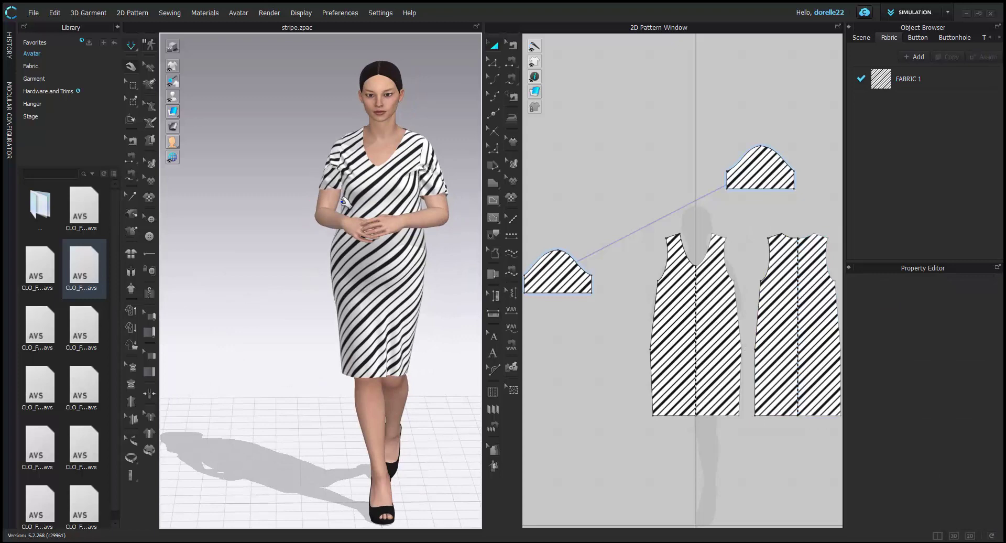
pyautogui.click(426, 176)
pyautogui.moveTo(370, 175); pyautogui.dragTo(457, 193)
pyautogui.click(453, 173)
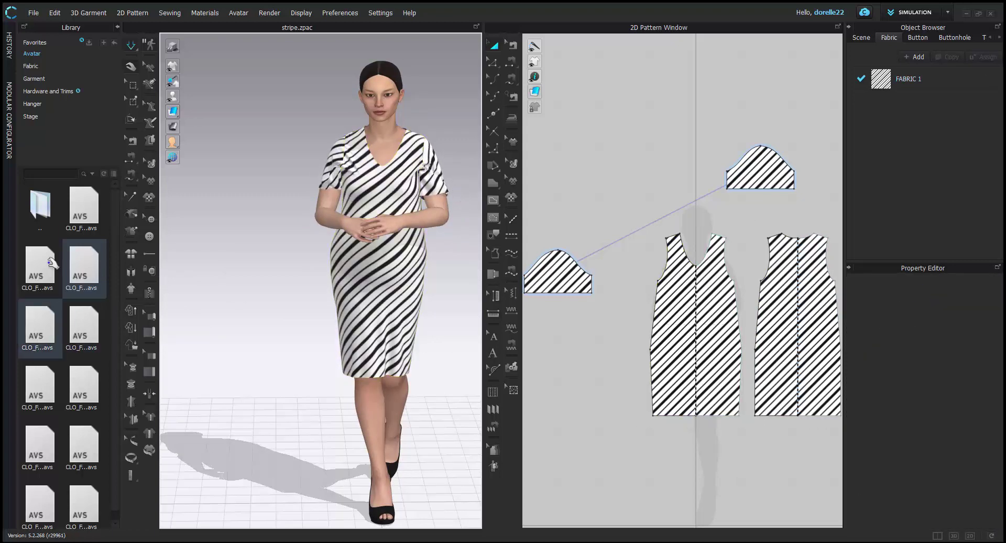
# Return to the Pose library and apply the FieFei pose with the right hand on the hip
pyautogui.doubleClick(50, 212)
pyautogui.doubleClick(46, 212)
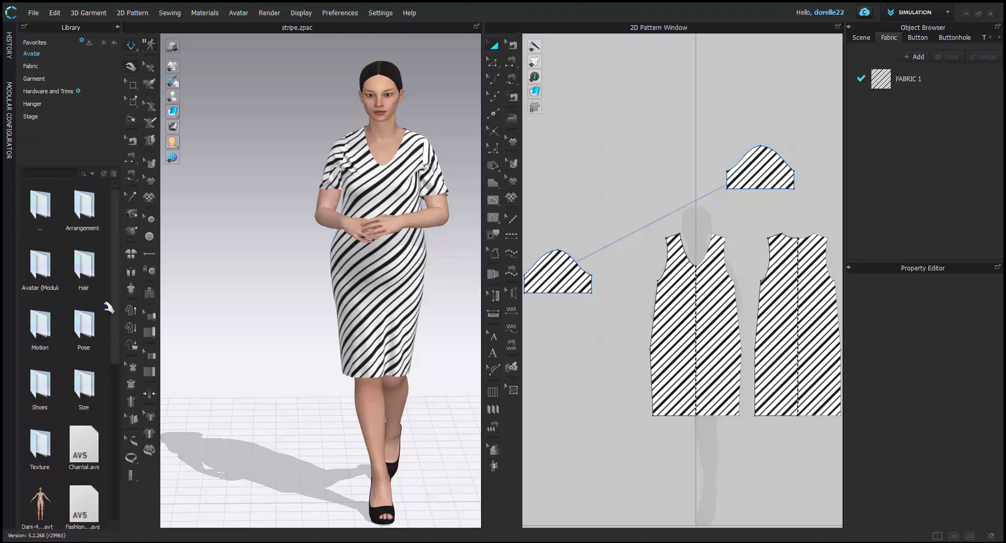
pyautogui.doubleClick(98, 343)
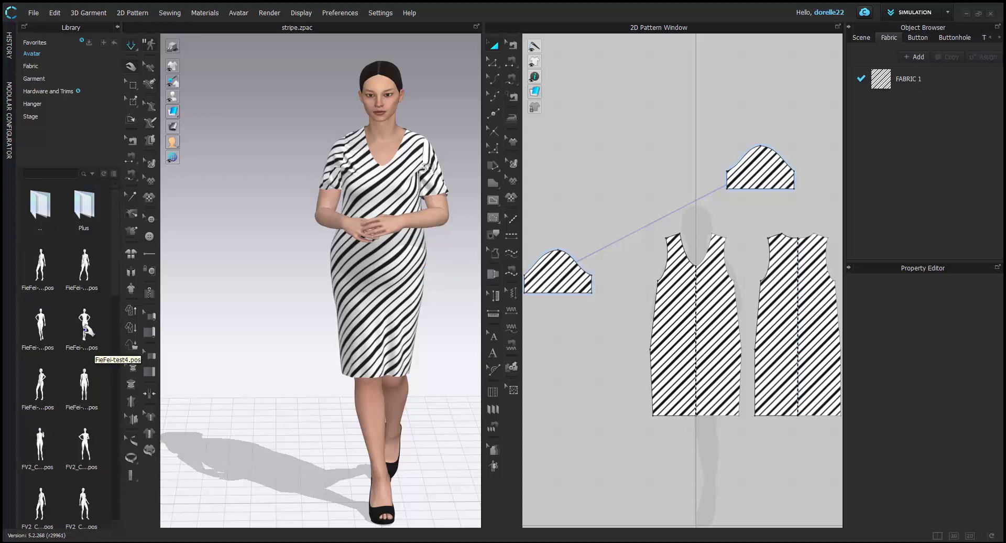
pyautogui.doubleClick(48, 321)
pyautogui.click(502, 310)
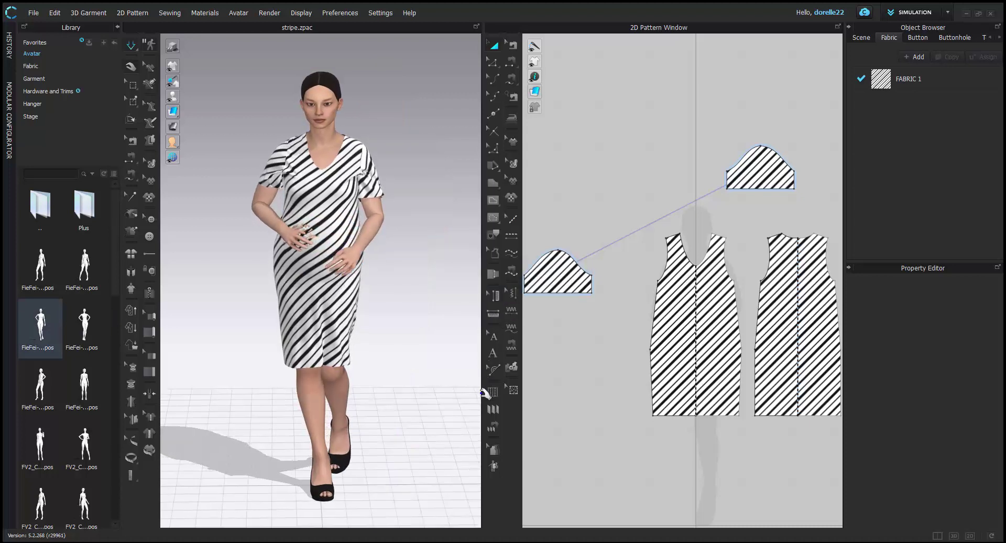
# Pull the front of the dress down over the belly and turn to a three-quarter view
pyautogui.moveTo(313, 232); pyautogui.dragTo(394, 485)
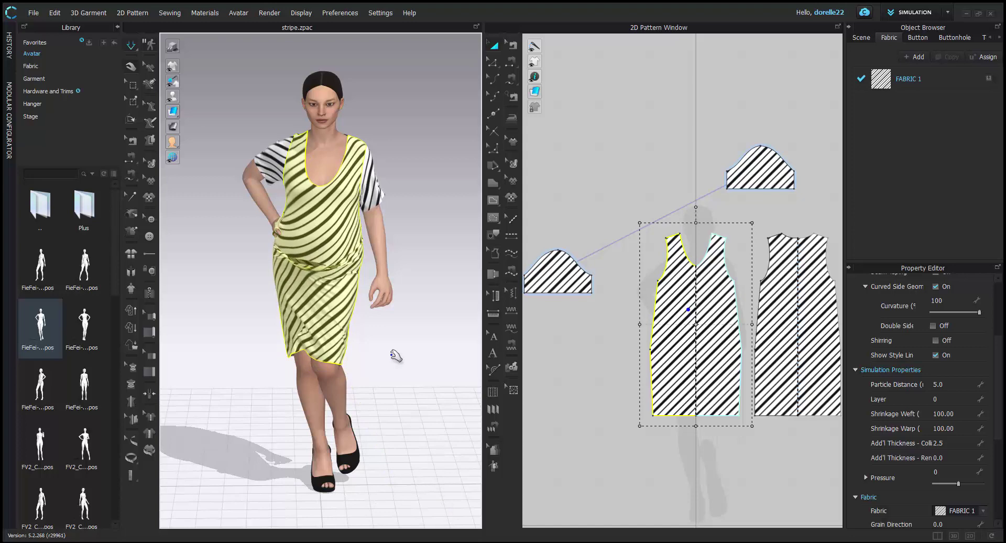
pyautogui.click(420, 362)
pyautogui.moveTo(420, 362); pyautogui.dragTo(466, 361, button='right')
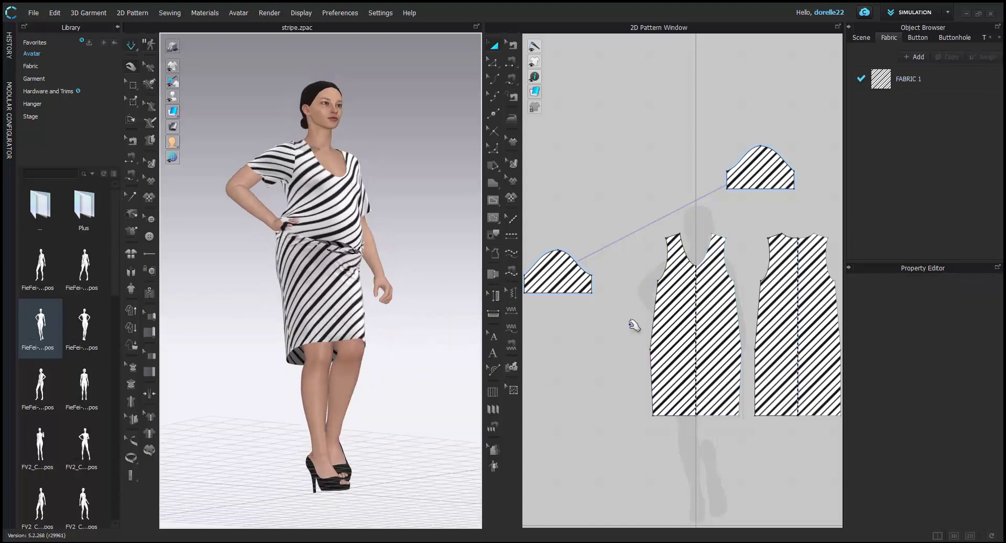
# Widen the front pattern by moving its side waist and underarm points outward, and resimulate while smoothing the dress front
pyautogui.click(493, 63)
pyautogui.moveTo(650, 349); pyautogui.dragTo(618, 373)
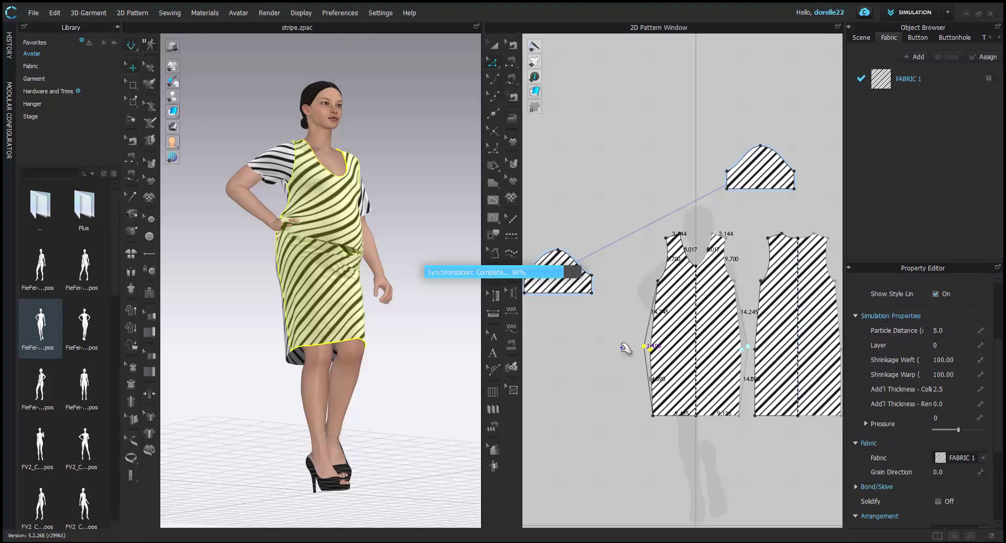
pyautogui.moveTo(658, 285); pyautogui.dragTo(654, 282)
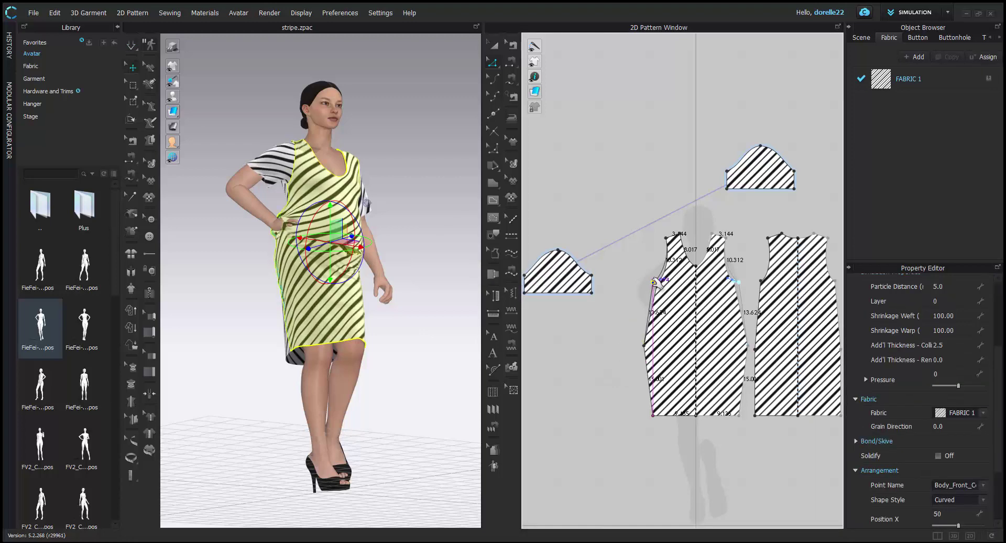
pyautogui.click(633, 300)
pyautogui.press('space')
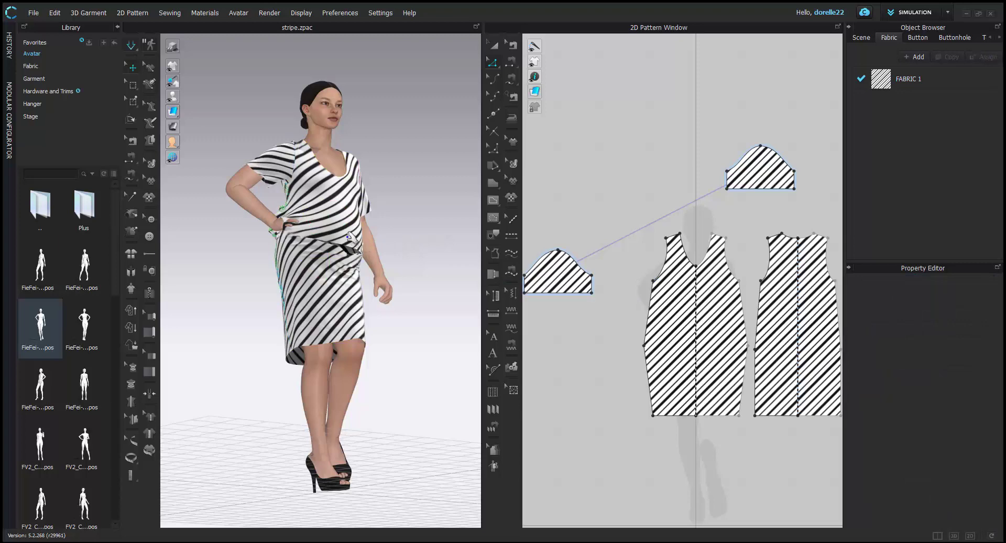
pyautogui.moveTo(348, 238); pyautogui.dragTo(743, 383)
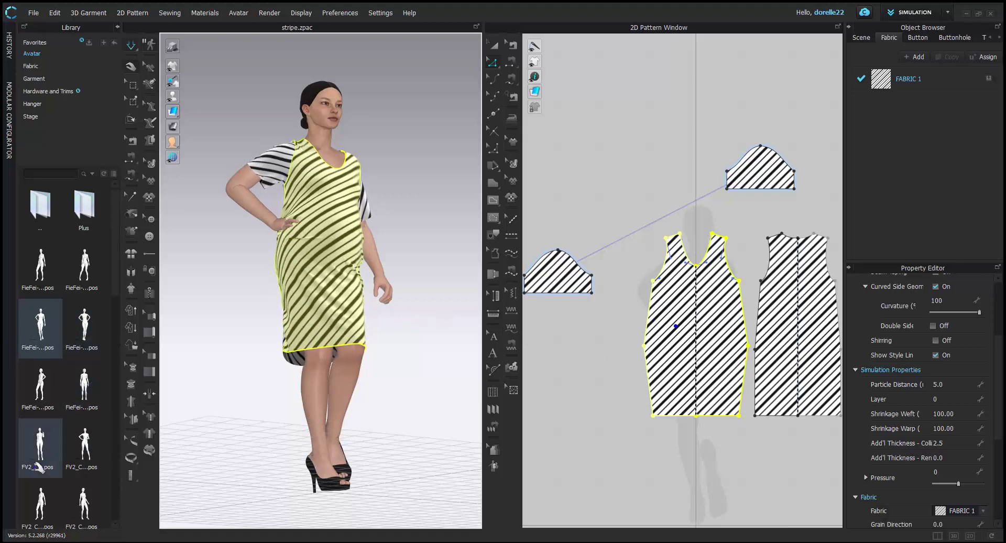
# Apply the FV2_C pose with the left hand raised and tug the dress into place from the front and back
pyautogui.doubleClick(84, 448)
pyautogui.click(507, 308)
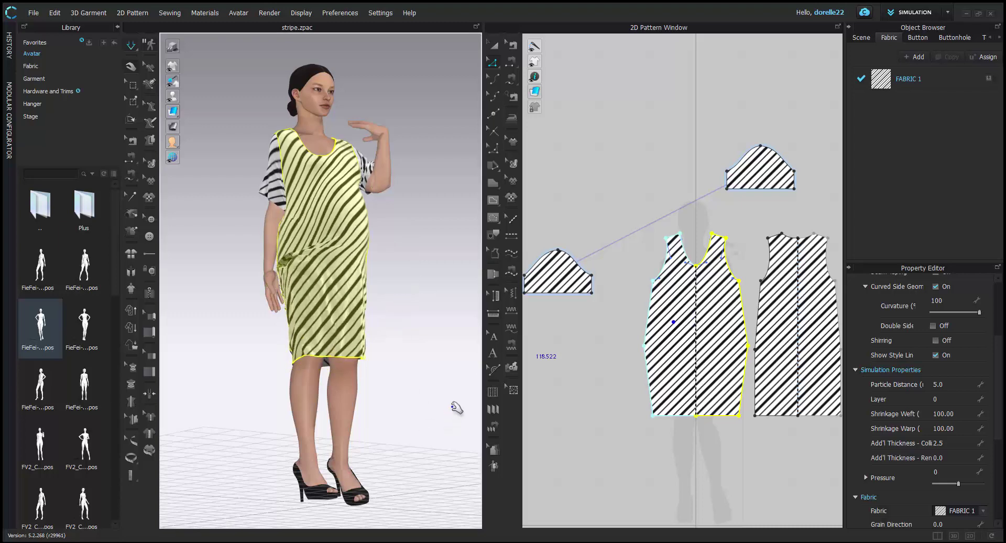
pyautogui.moveTo(384, 233); pyautogui.dragTo(349, 260, button='right')
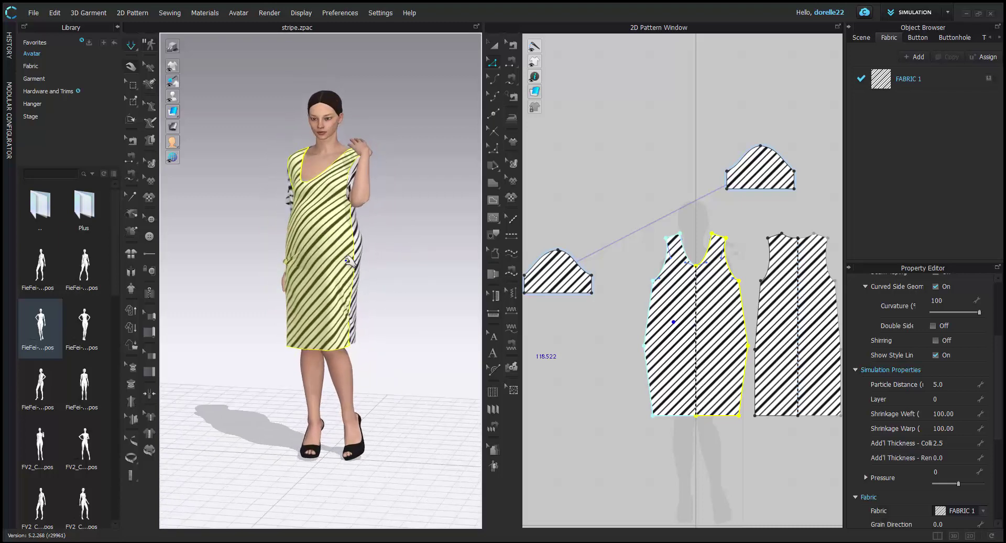
pyautogui.moveTo(339, 123); pyautogui.dragTo(369, 25)
pyautogui.moveTo(439, 237); pyautogui.dragTo(591, 245, button='right')
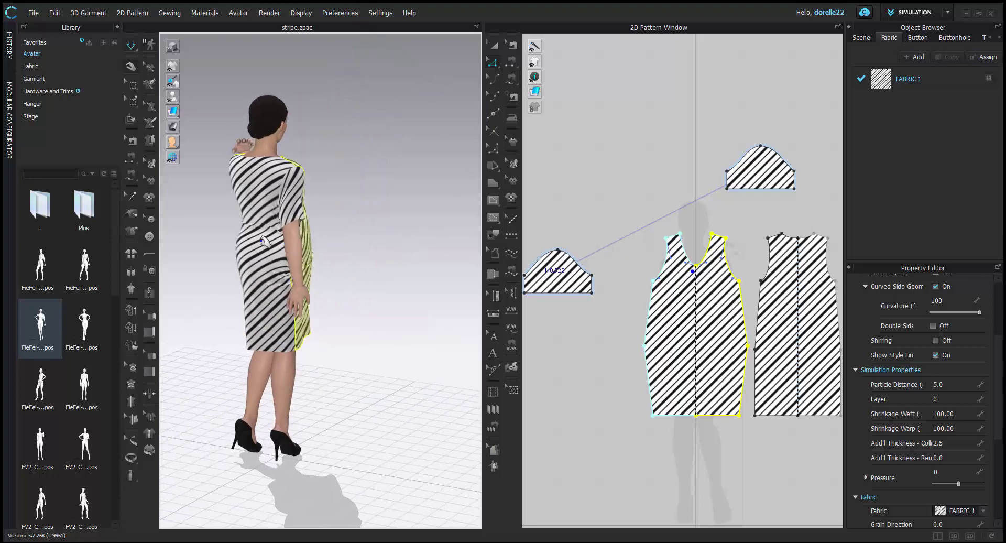
pyautogui.moveTo(260, 241); pyautogui.dragTo(91, 75)
# Pull out the folds on the front of the dress around the belly and deselect the pattern
pyautogui.moveTo(403, 286); pyautogui.dragTo(257, 227, button='right')
pyautogui.click(279, 183)
pyautogui.moveTo(276, 218); pyautogui.dragTo(394, 86)
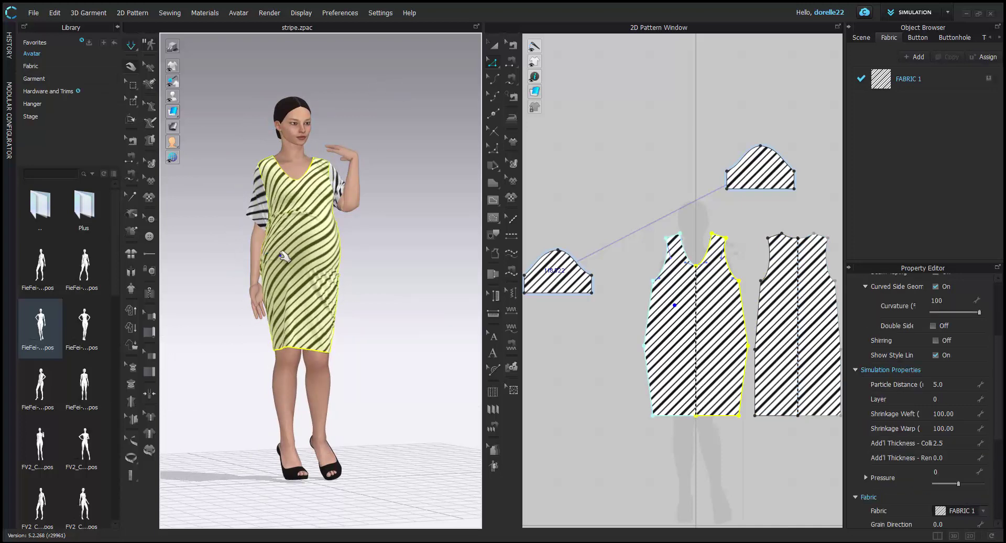
pyautogui.moveTo(284, 257); pyautogui.dragTo(640, 250)
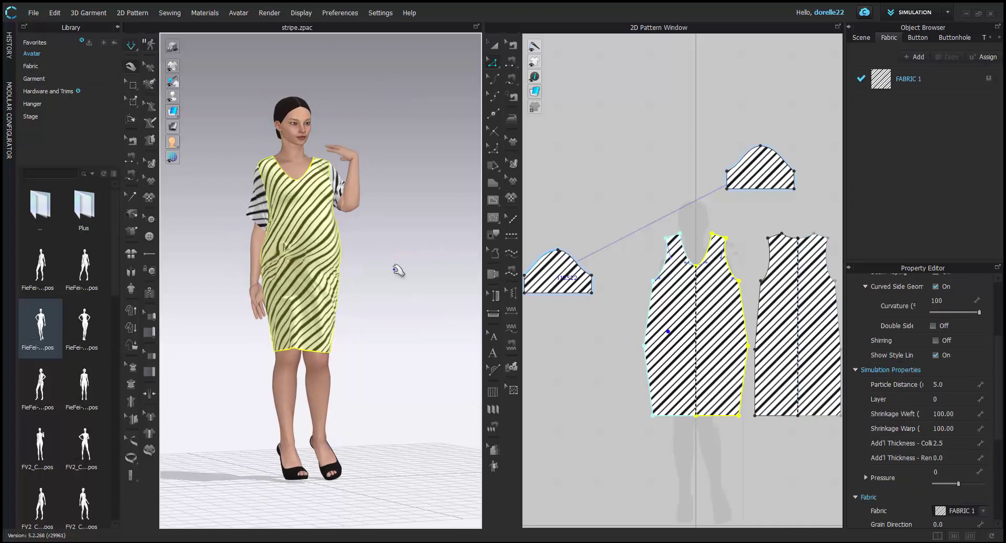
pyautogui.click(418, 325)
# Show the avatar's X-Ray joints from behind, rotate the right arm outward away from the dress, and hide the joints
pyautogui.moveTo(418, 326); pyautogui.dragTo(320, 302, button='right')
pyautogui.moveTo(351, 269); pyautogui.dragTo(240, 258, button='right')
pyautogui.click(187, 96)
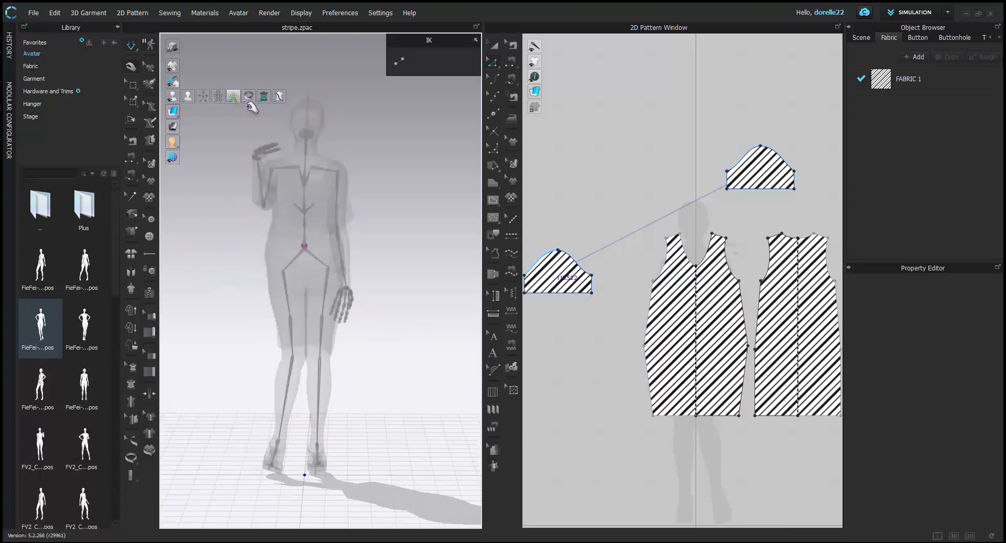
pyautogui.click(338, 172)
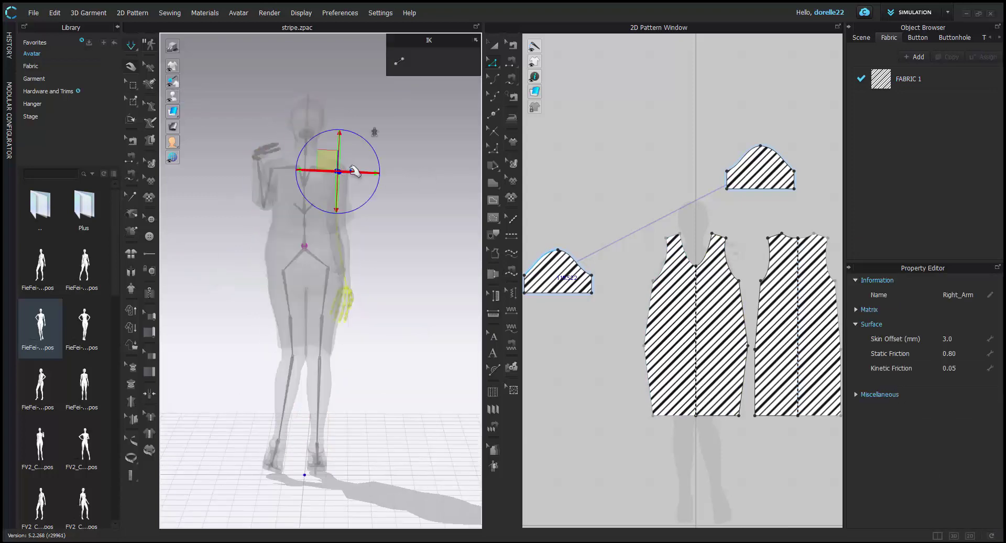
pyautogui.click(368, 143)
pyautogui.click(491, 312)
pyautogui.moveTo(368, 143); pyautogui.dragTo(363, 140)
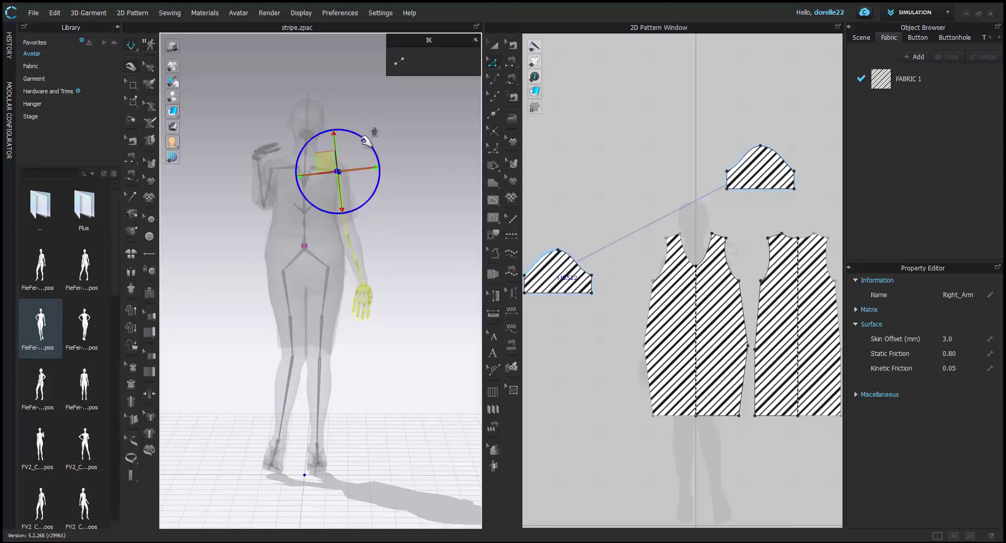
pyautogui.click(445, 286)
pyautogui.moveTo(176, 97)
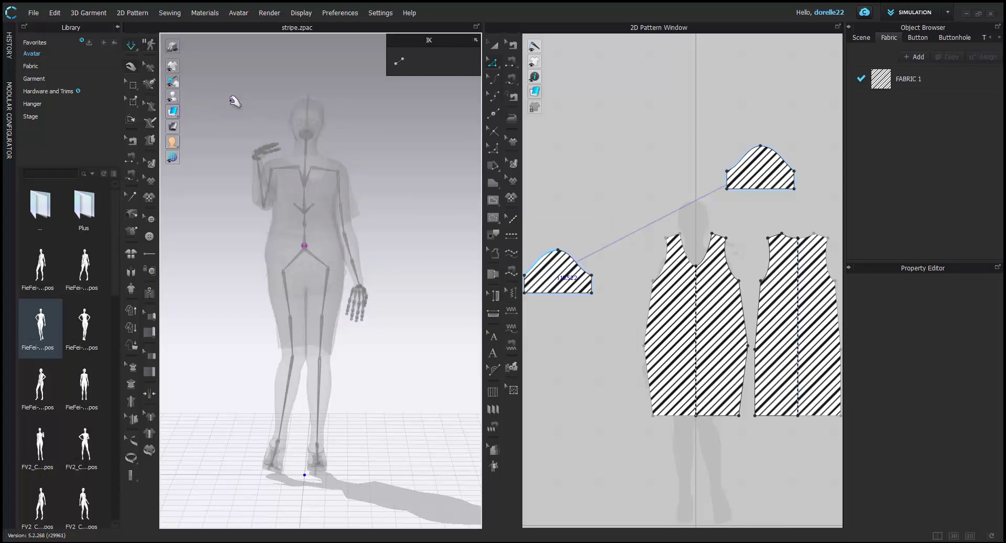
pyautogui.click(233, 96)
# Tug the dress into its final drape on the adjusted pose and check it from the side
pyautogui.moveTo(333, 227); pyautogui.dragTo(210, 236, button='right')
pyautogui.moveTo(302, 238); pyautogui.dragTo(338, 136)
pyautogui.moveTo(337, 290); pyautogui.dragTo(472, 255)
pyautogui.click(441, 288)
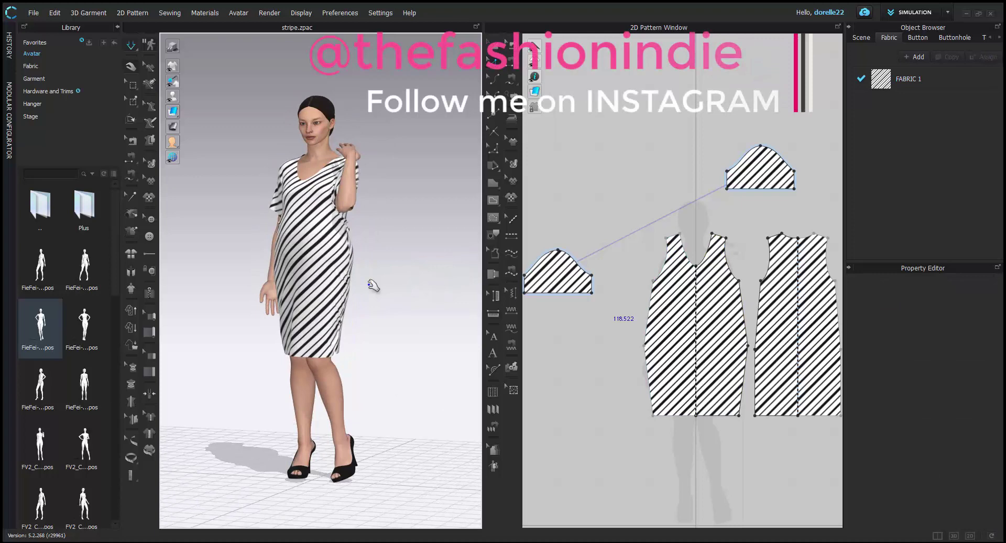
pyautogui.moveTo(370, 284); pyautogui.dragTo(292, 282, button='right')
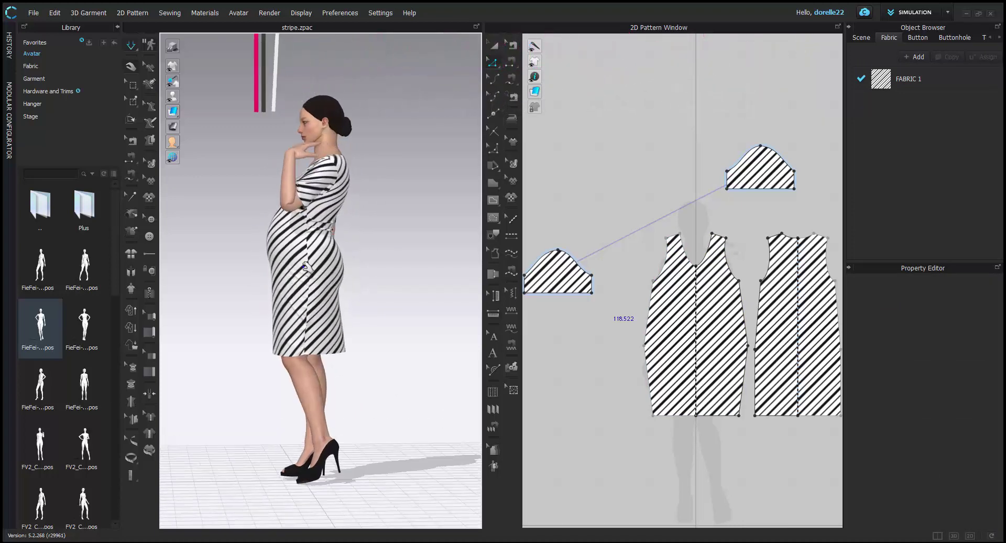